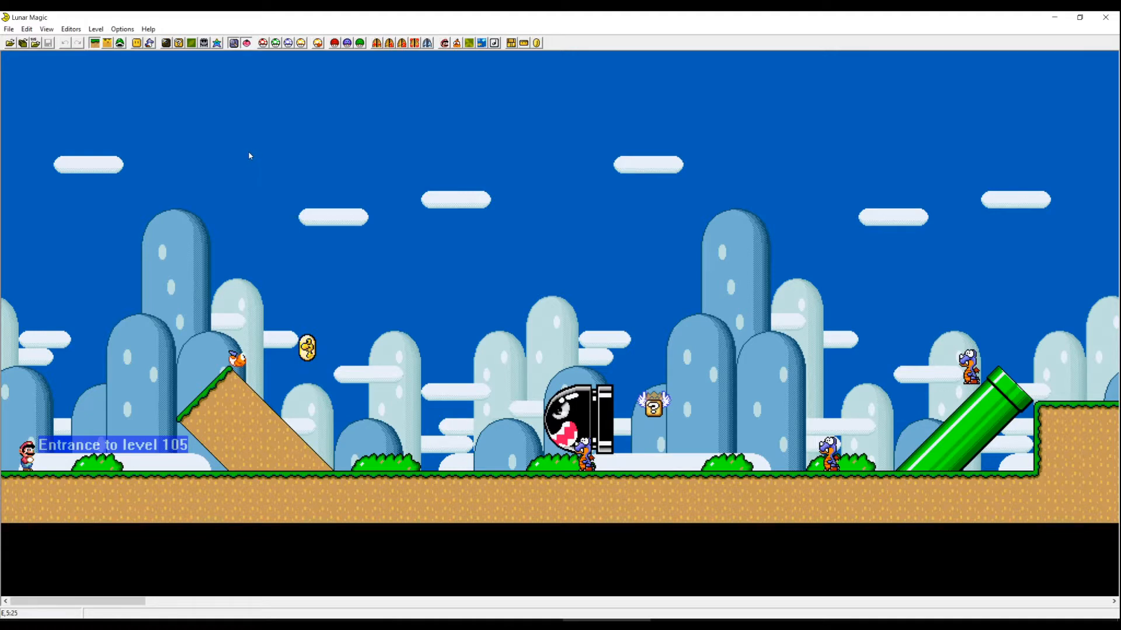
Step: Browse neighbouring levels and levels 100 and 0, then return to level 105
key(Page_Down)
key(Page_Up)
key(Page_Up)
key(Page_Down)
key(Page_Down)
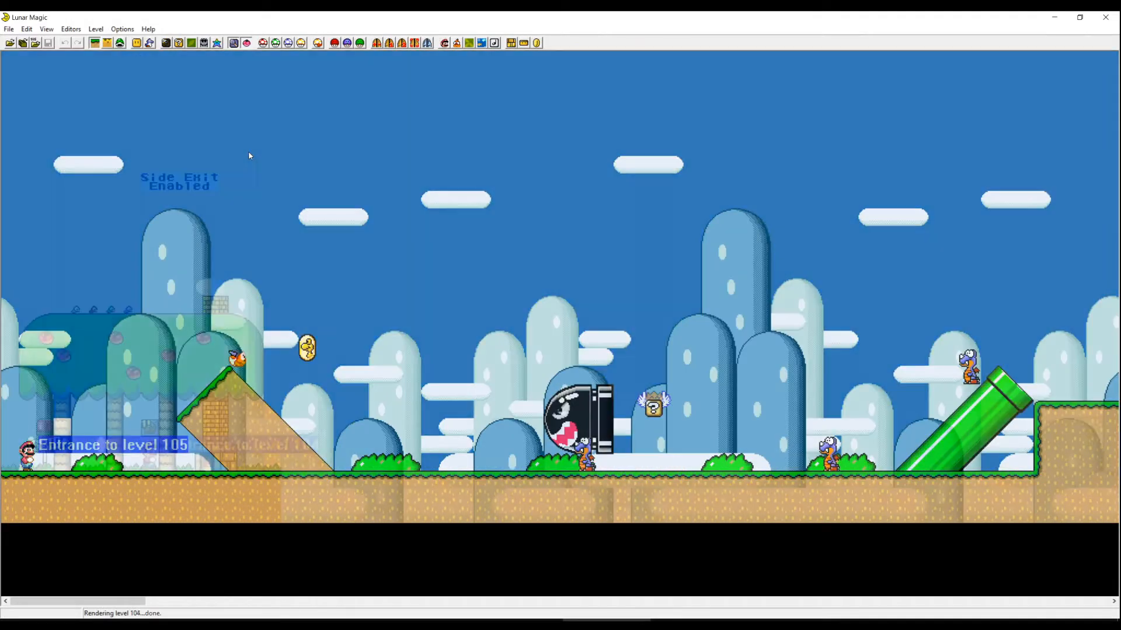
key(Page_Down)
key(Page_Down)
key(Page_Up)
key(Page_Up)
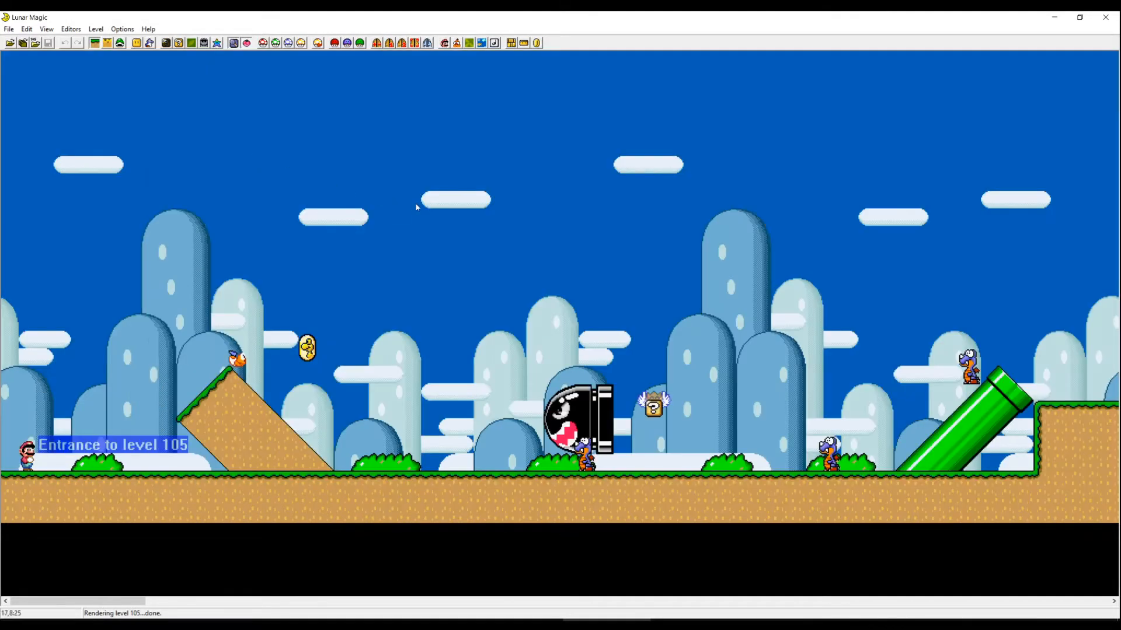
click(36, 42)
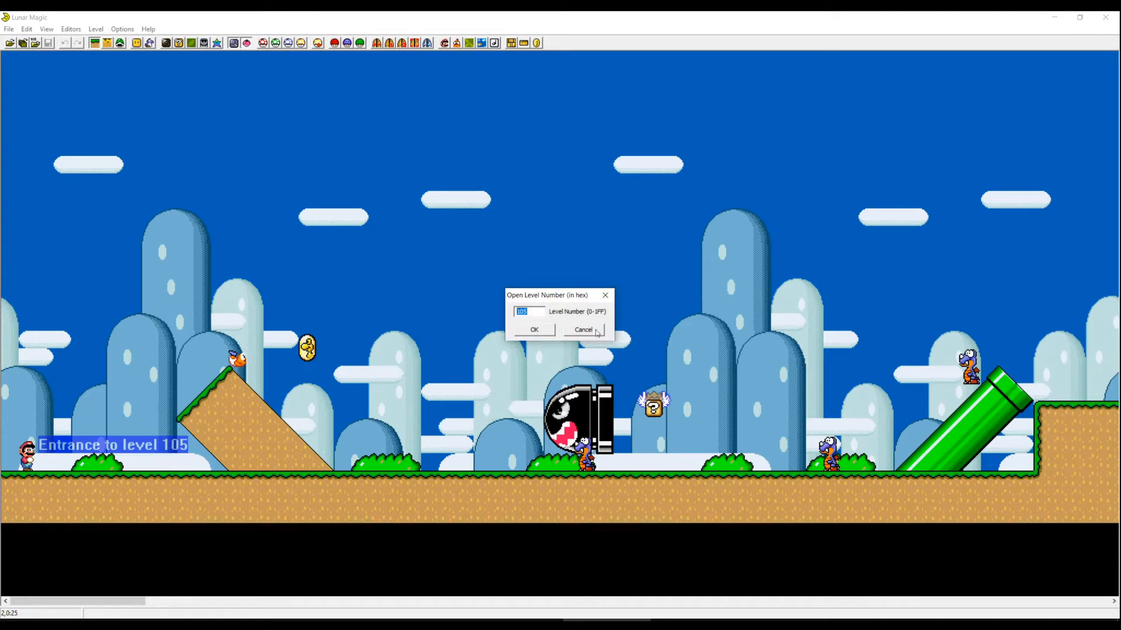
text(100)
key(Return)
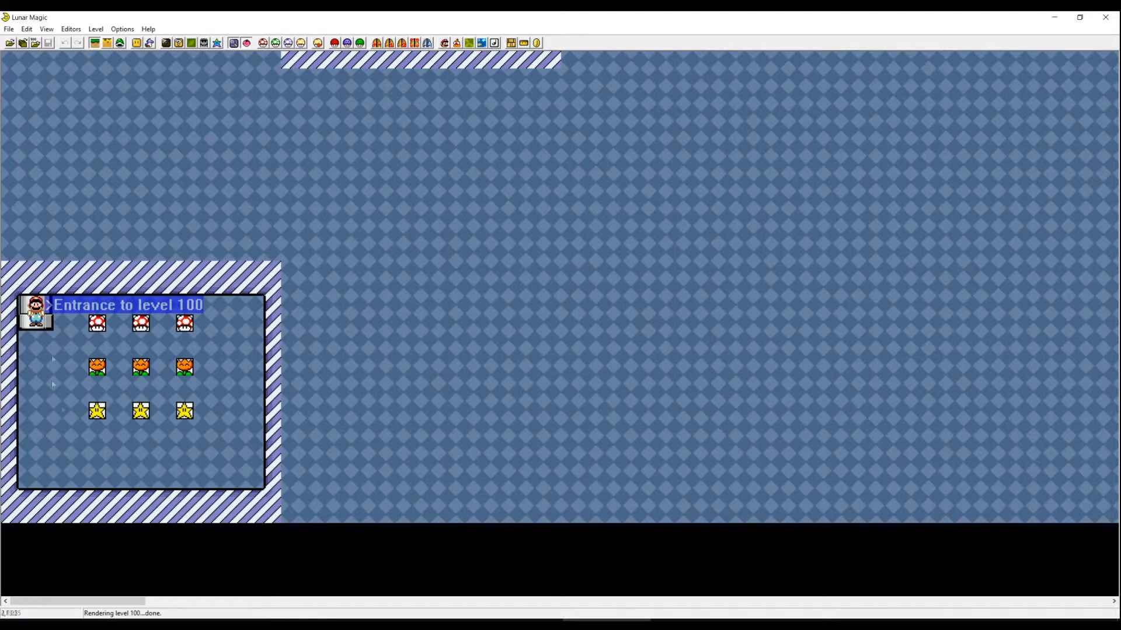
click(36, 43)
text(0)
key(Return)
click(36, 44)
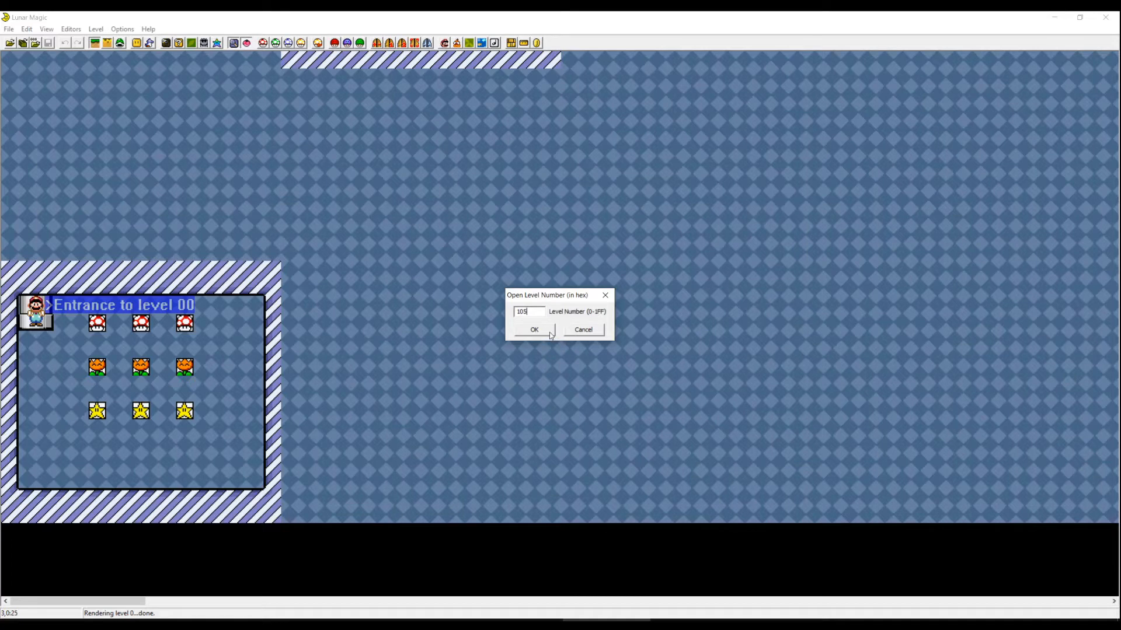
click(534, 329)
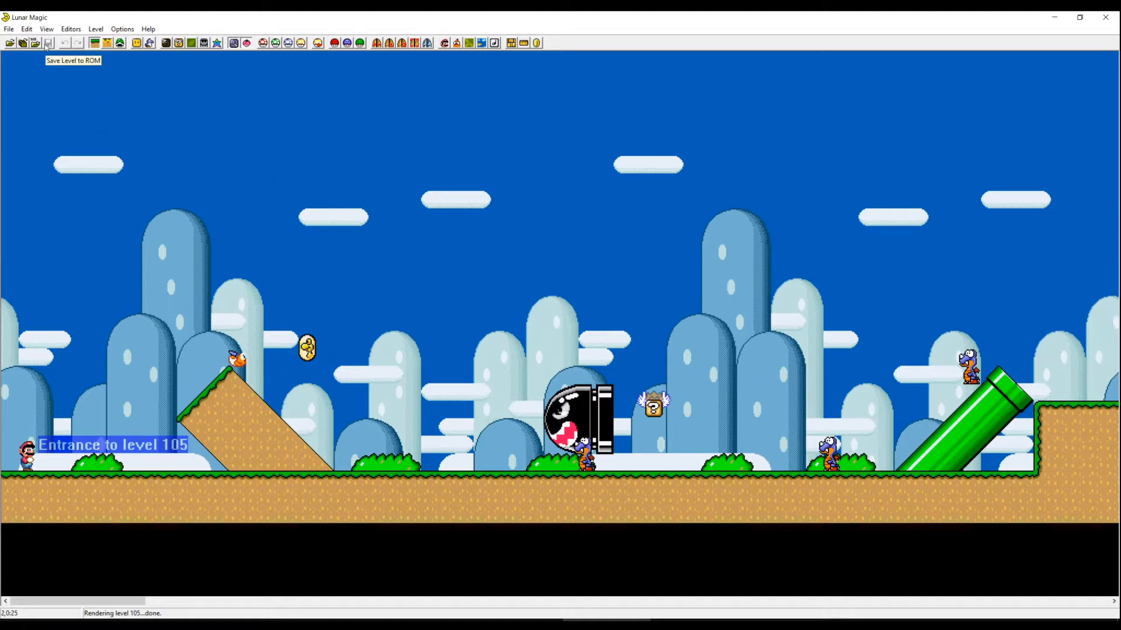
Step: Select the diagonal dirt slope and save level 105 to the ROM
click(254, 421)
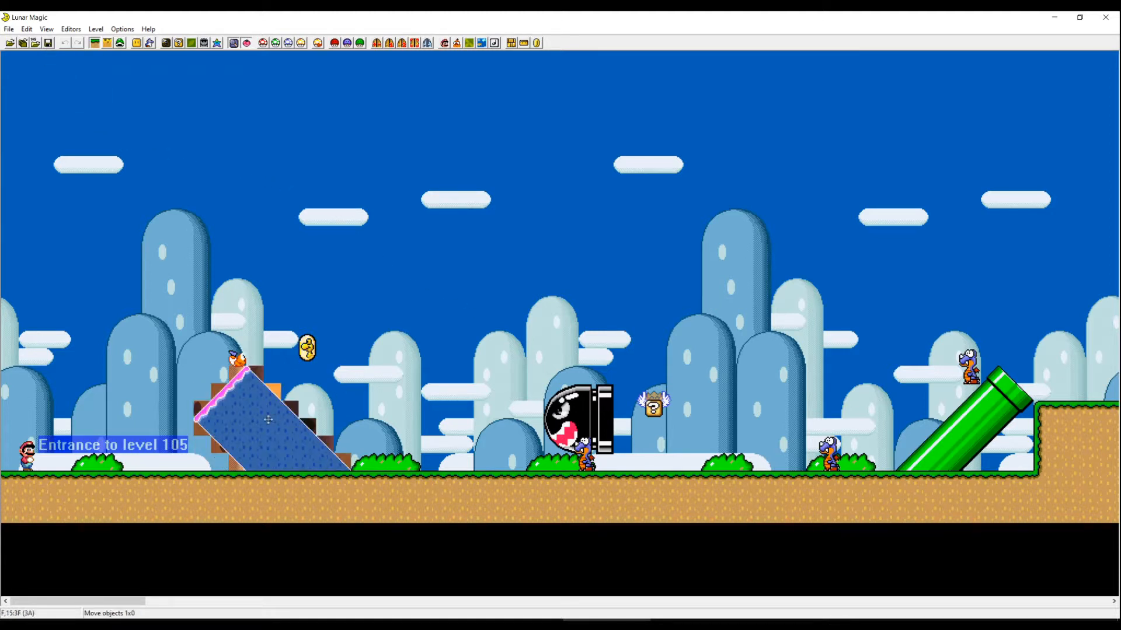
click(48, 44)
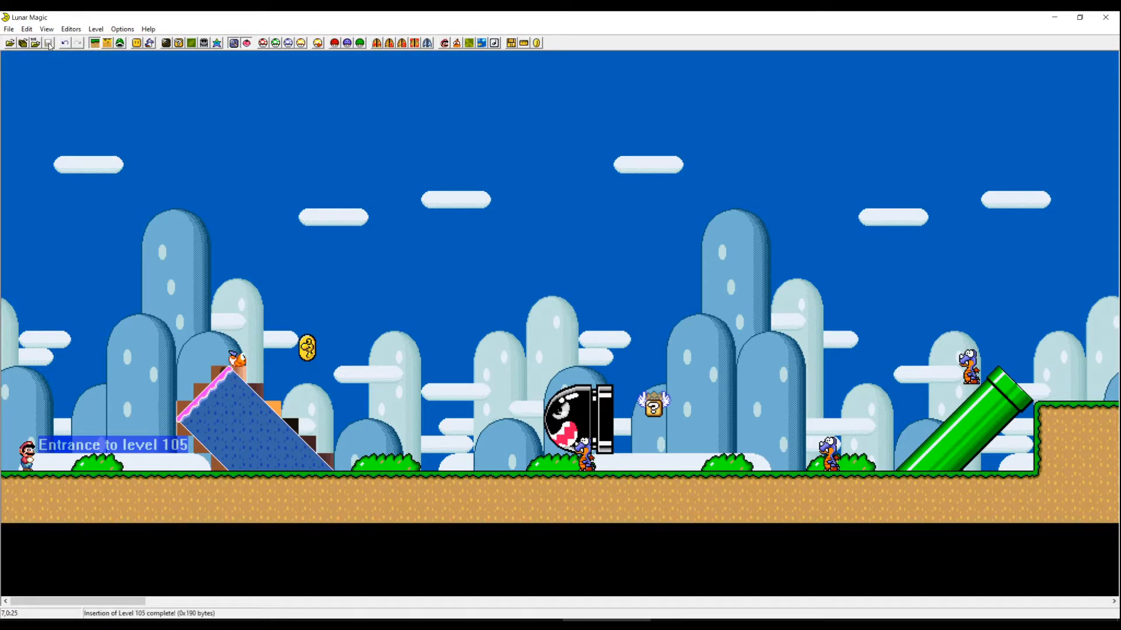
click(114, 240)
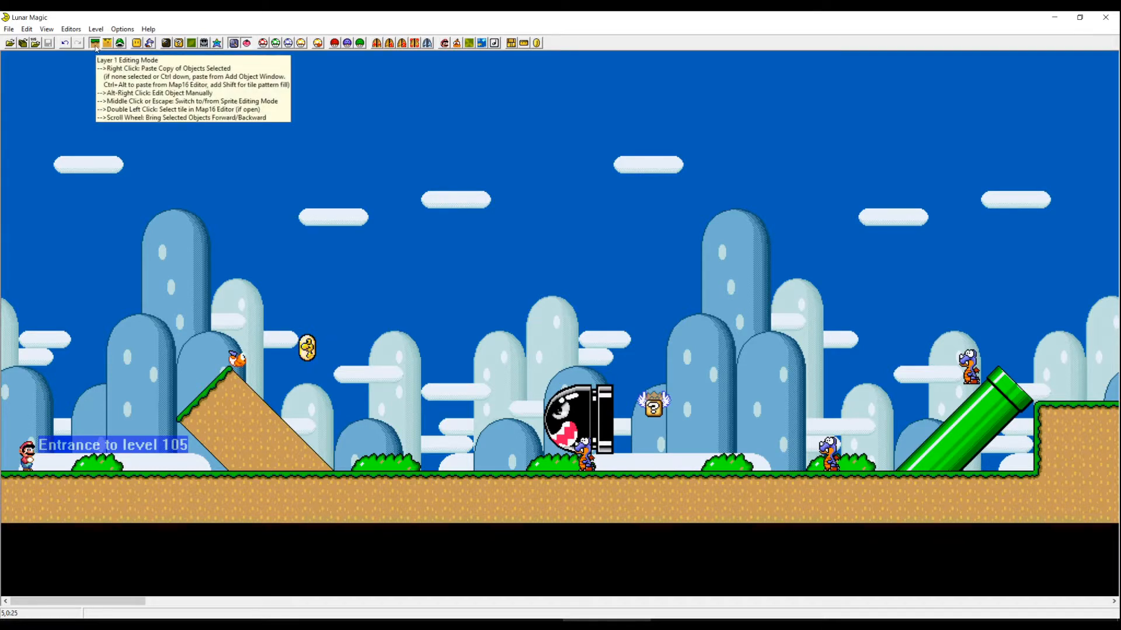
Step: Select several bushes, shift the bush beside the bullet enemy one tile left, and release it
click(383, 467)
click(293, 343)
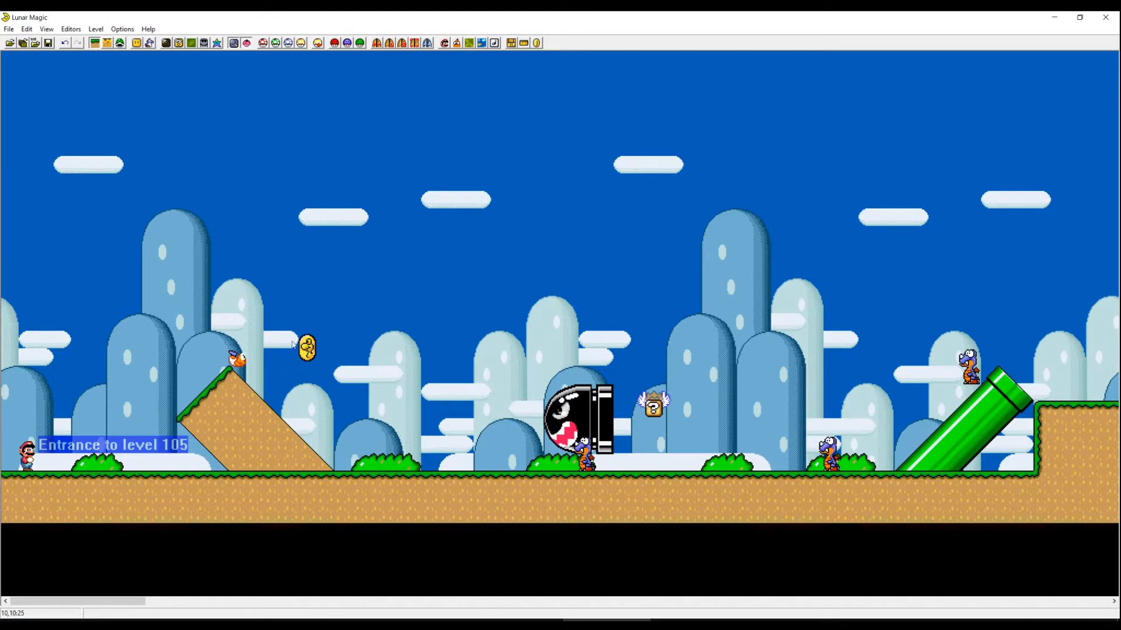
click(239, 403)
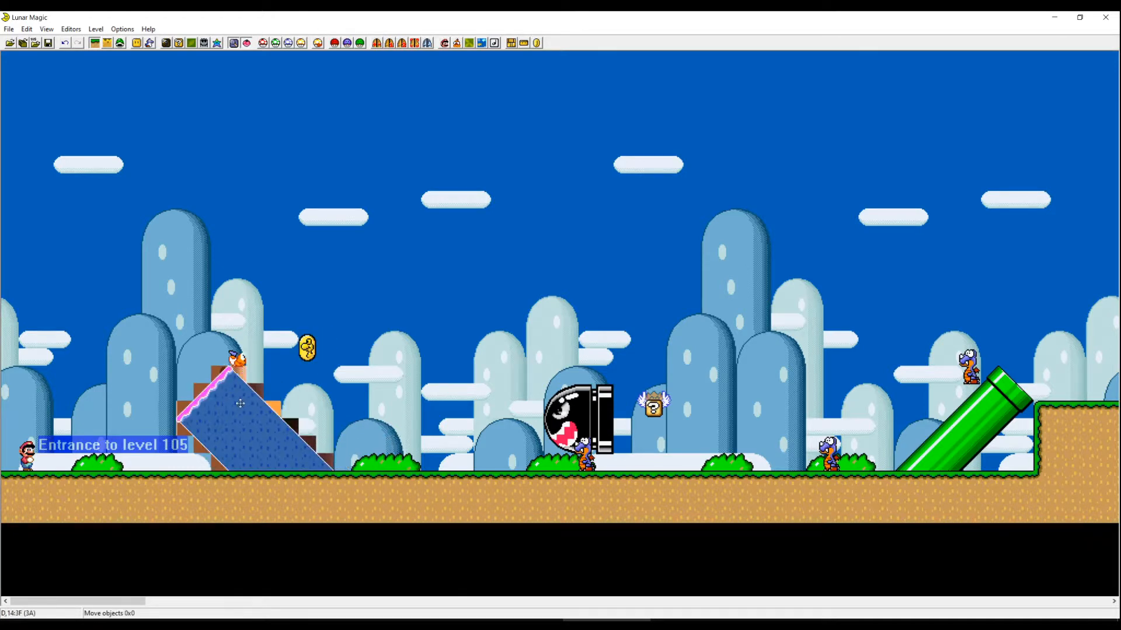
click(318, 371)
click(106, 462)
click(316, 371)
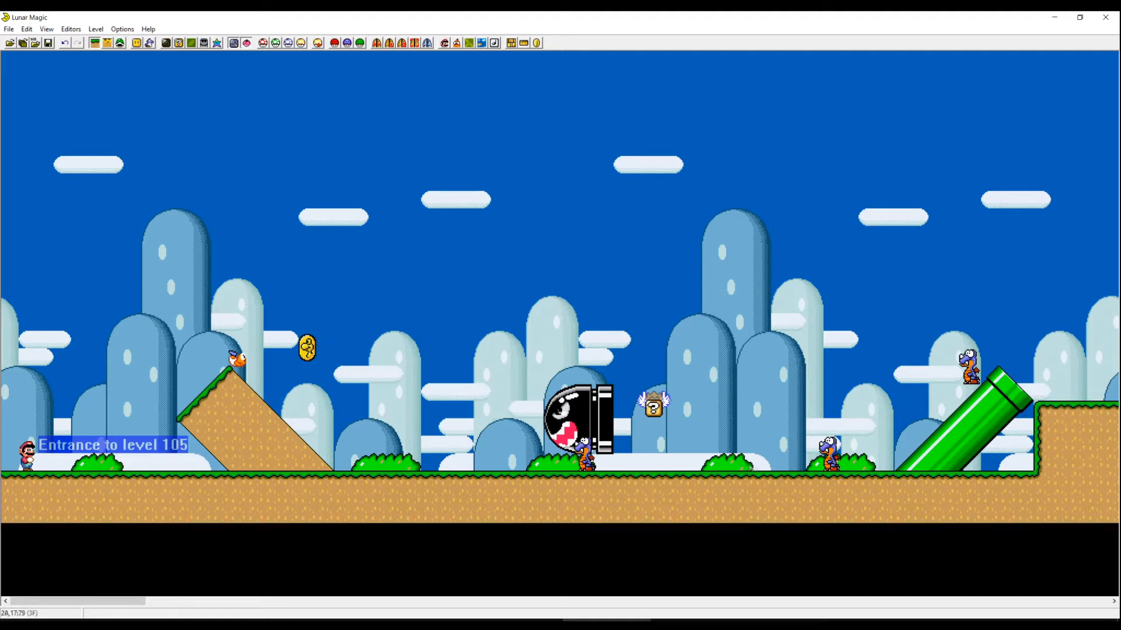
click(751, 470)
drag(717, 465, 727, 464)
click(692, 427)
click(119, 43)
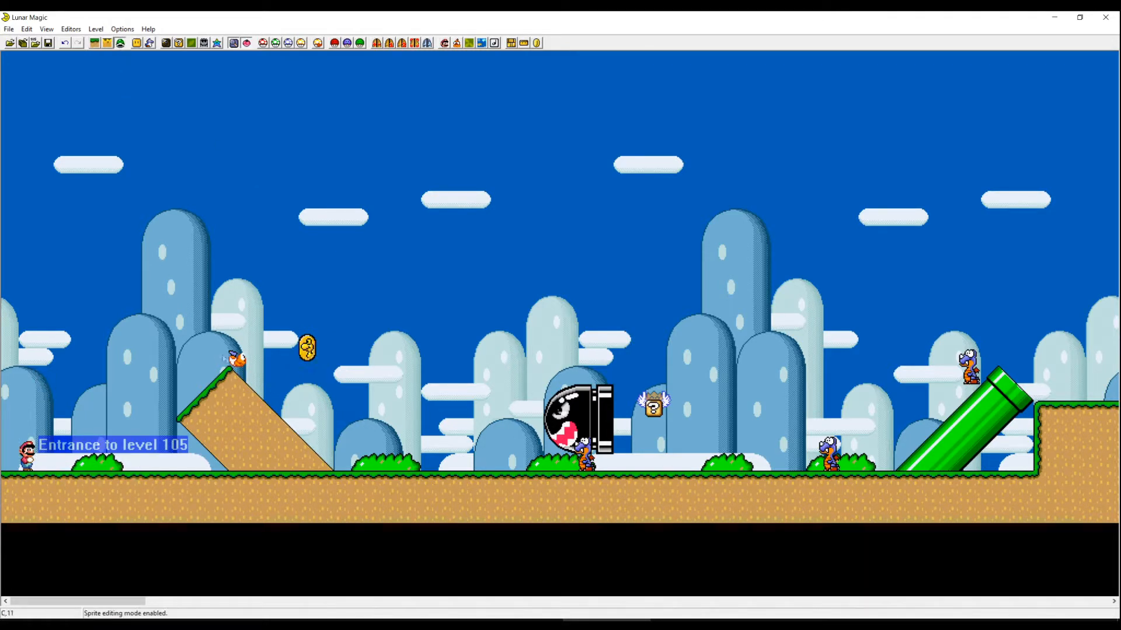
click(235, 359)
click(569, 420)
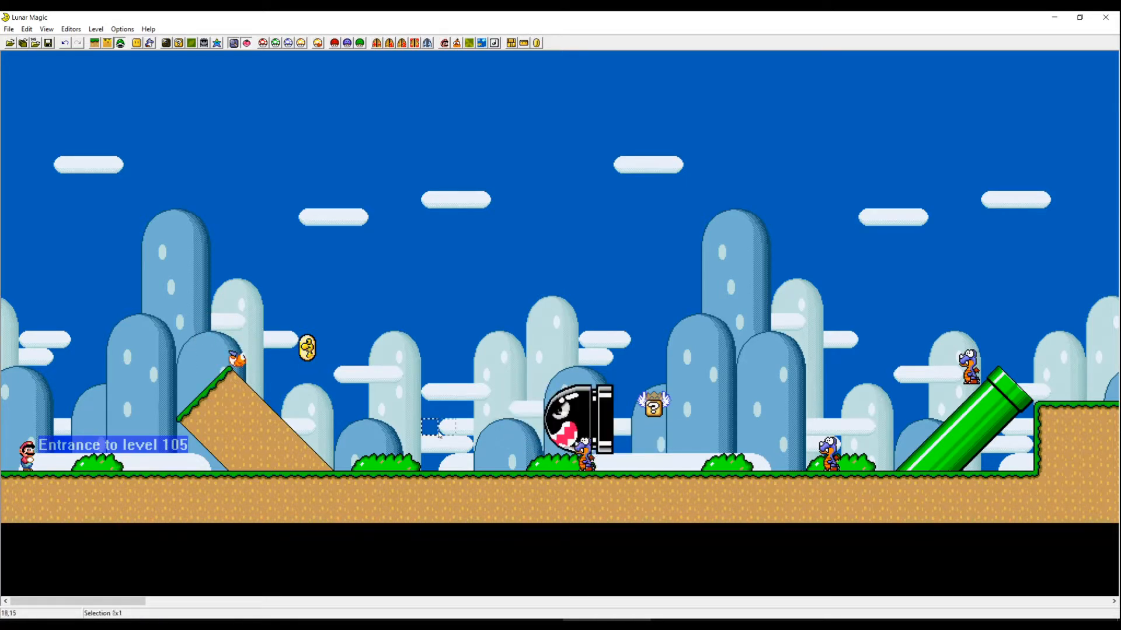
click(383, 466)
click(302, 277)
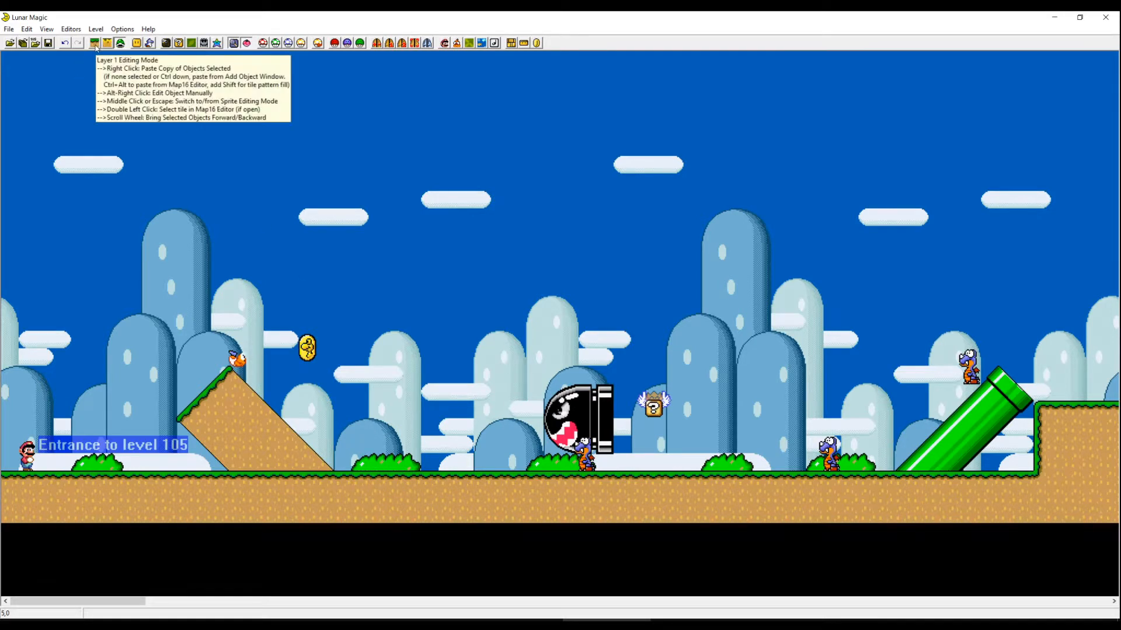
click(123, 46)
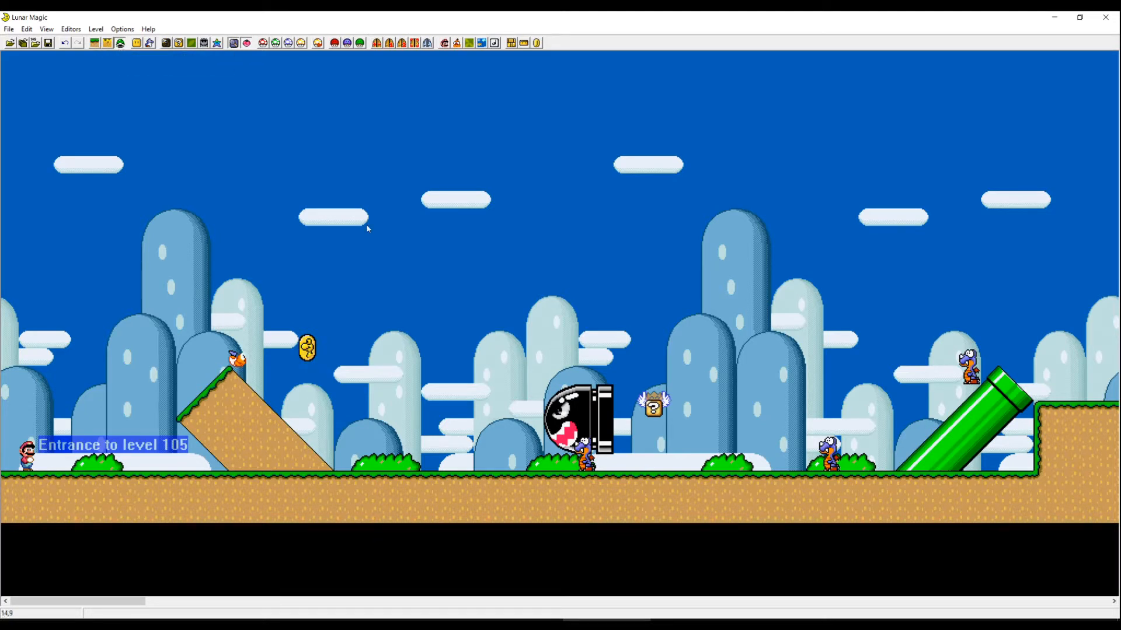
Step: Show the screen boundaries and bring up the delete-all confirmation for level 105
key(F1)
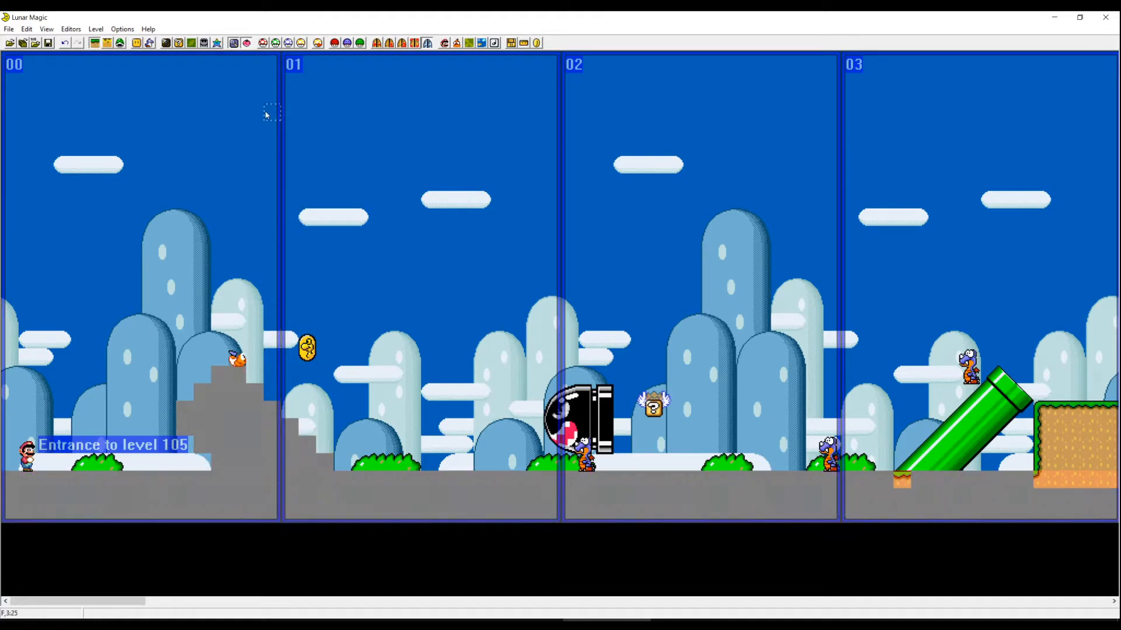
drag(269, 66, 270, 543)
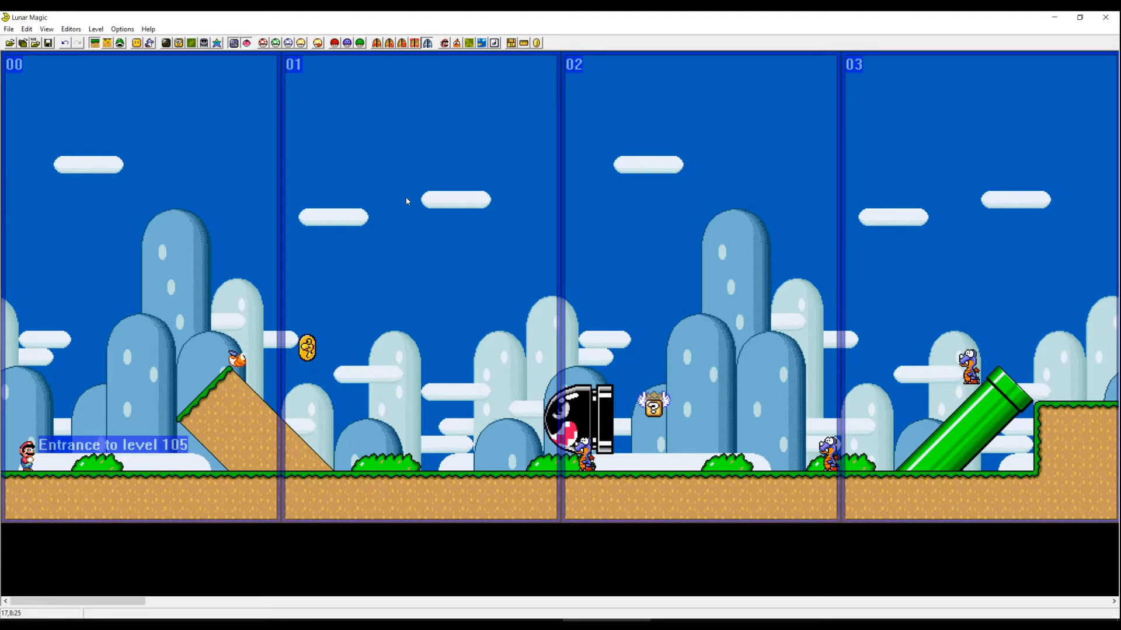
key(ctrl+Delete)
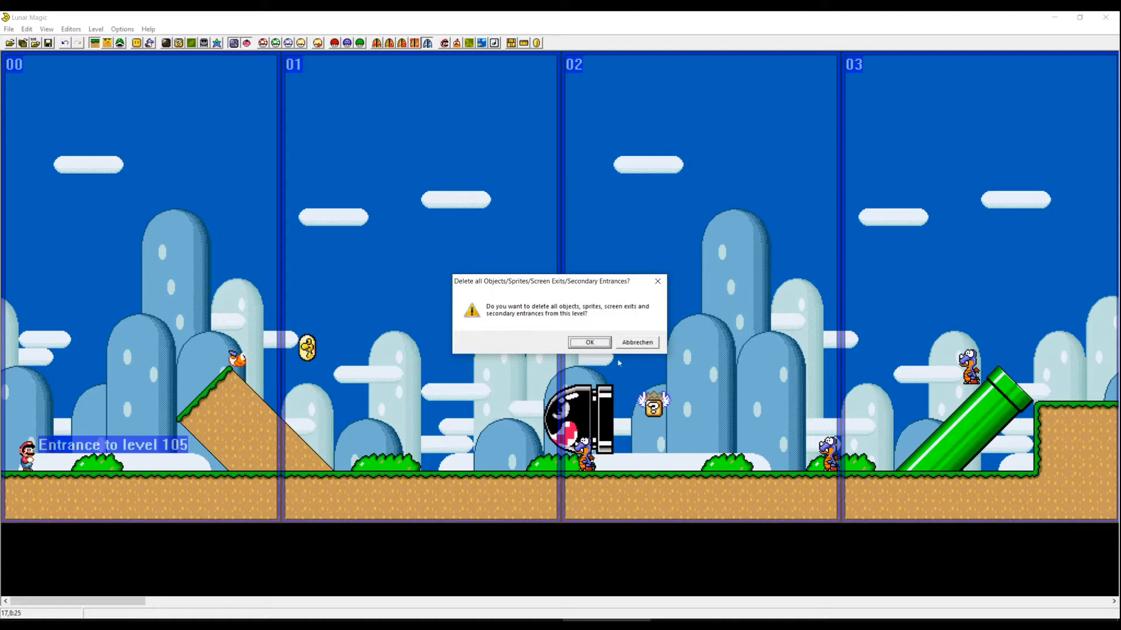
Step: Confirm deleting all objects, sprites, exits and entrances, then save the emptied level
click(589, 342)
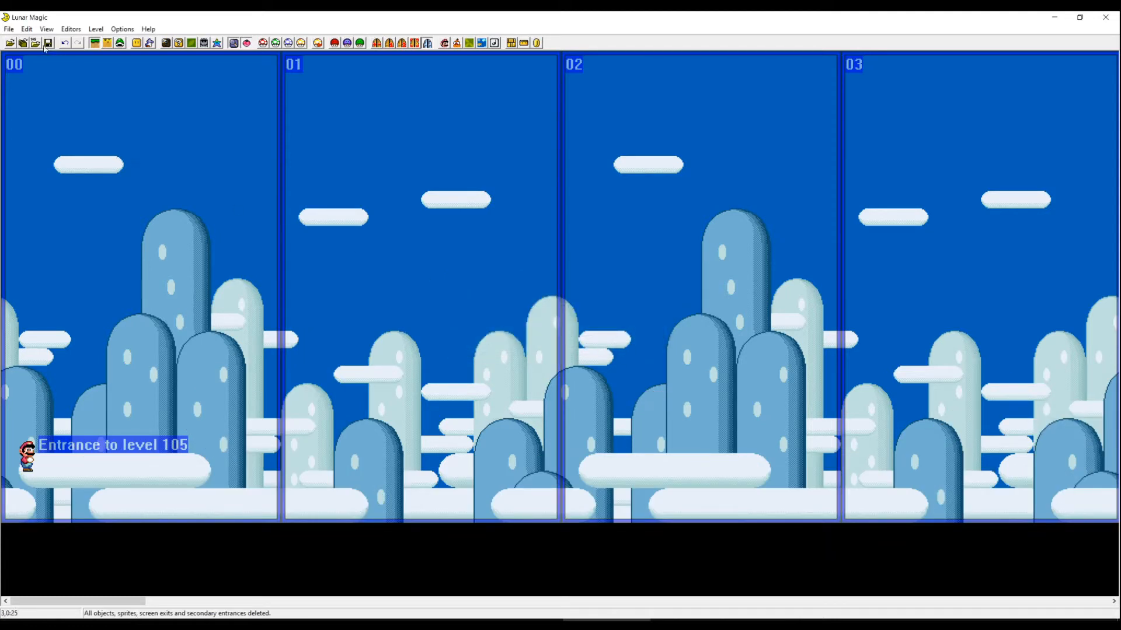
click(48, 43)
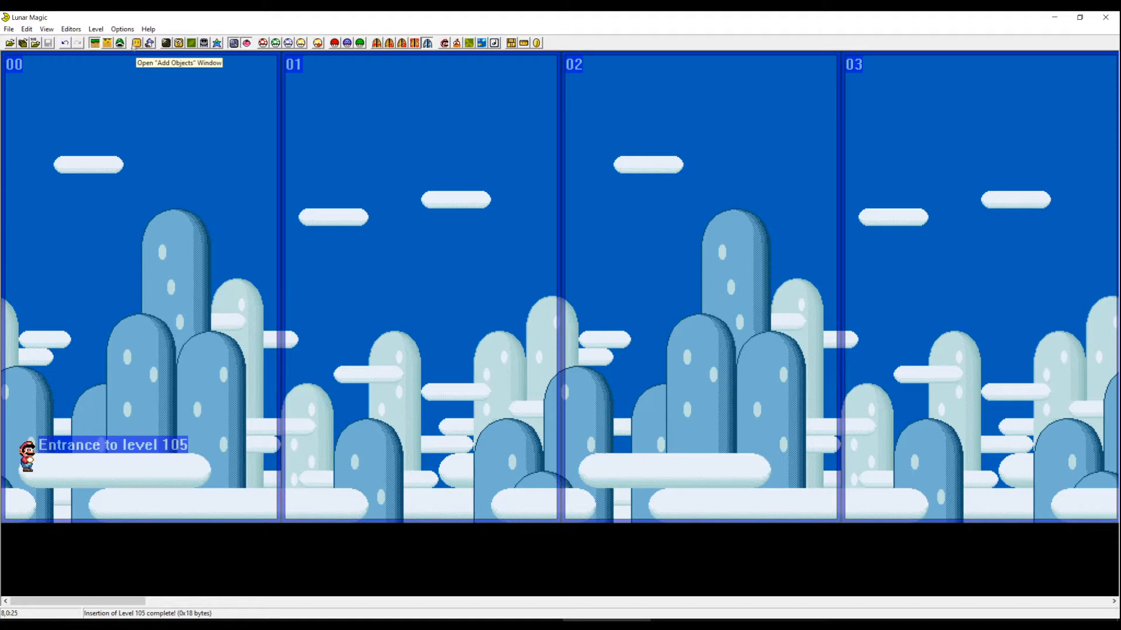
Step: Bring up the Add Objects window, enlarge it and set the preview zoom to 200%
click(138, 43)
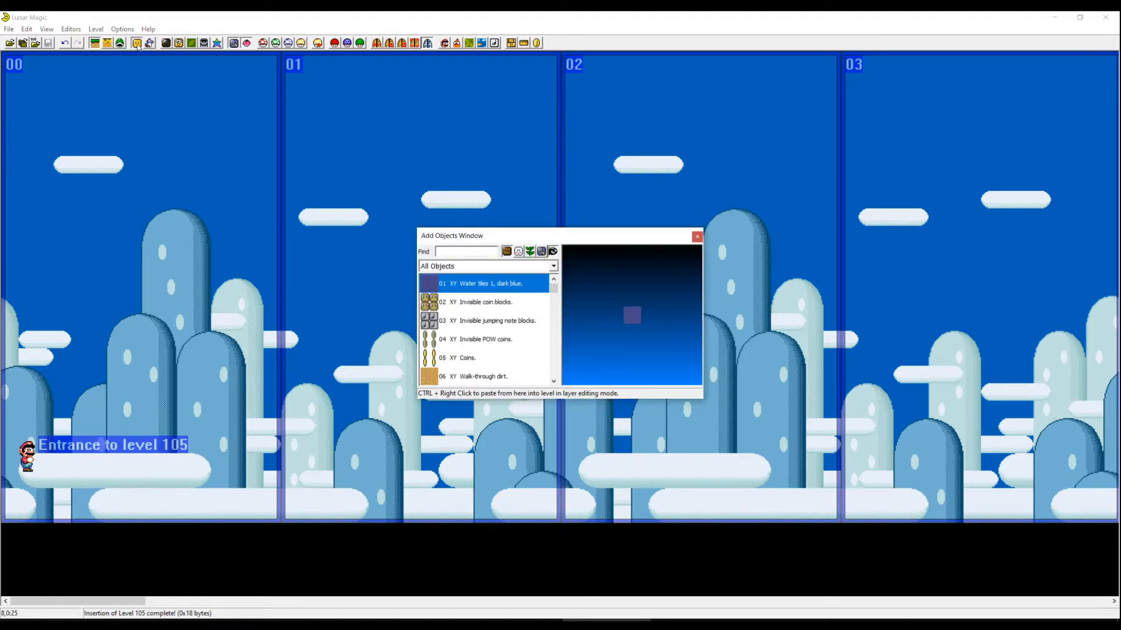
drag(699, 396, 768, 435)
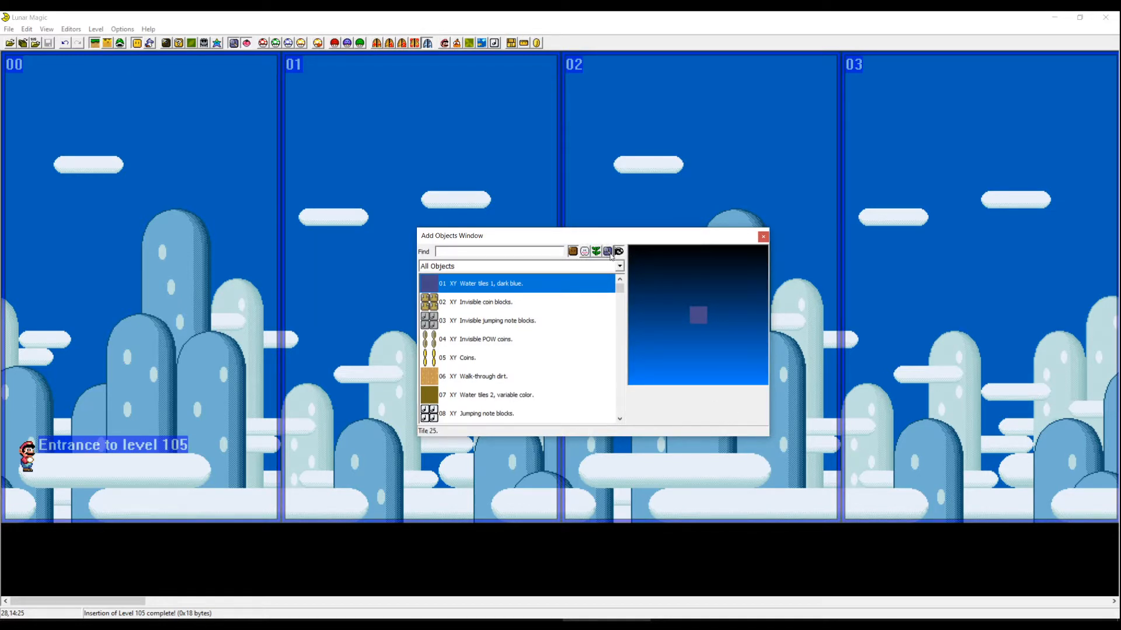
click(618, 252)
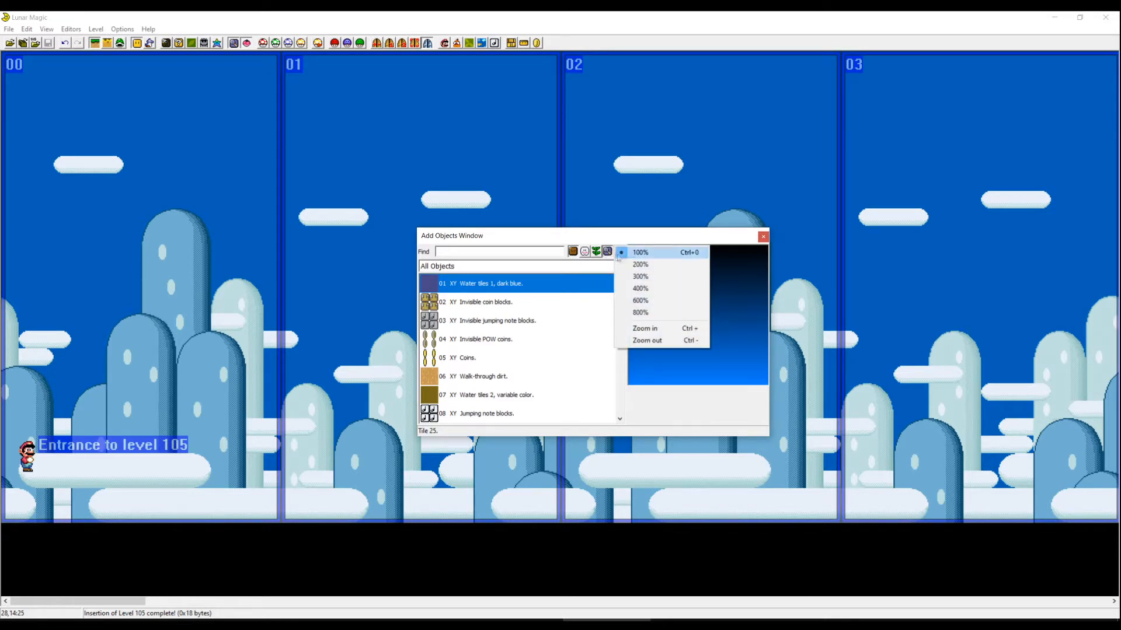
click(650, 265)
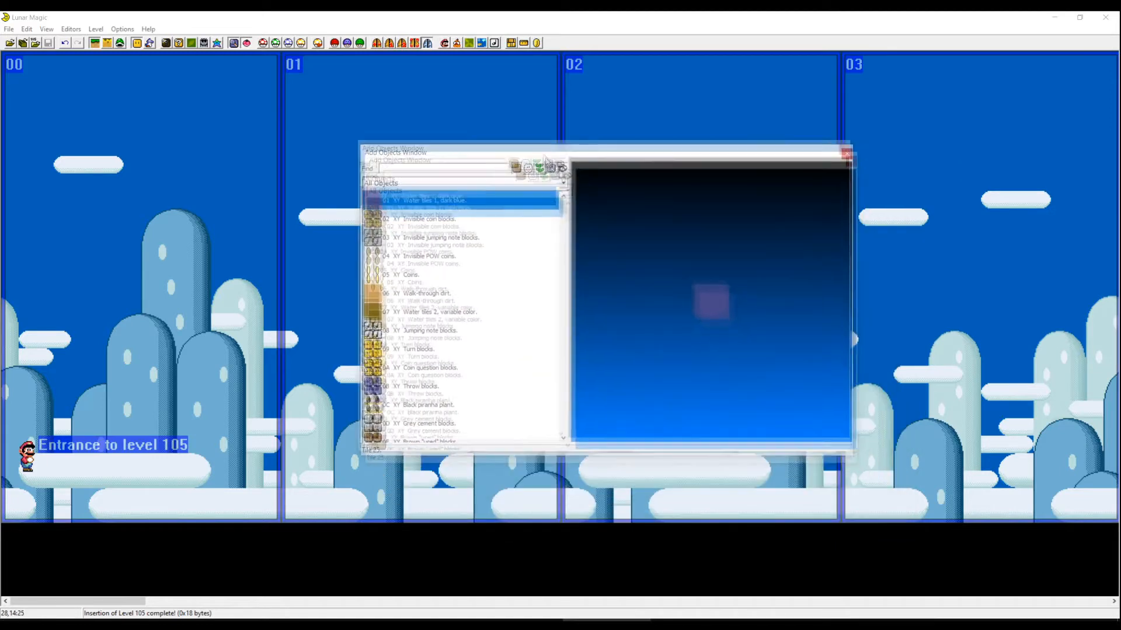
click(548, 164)
click(583, 188)
click(558, 164)
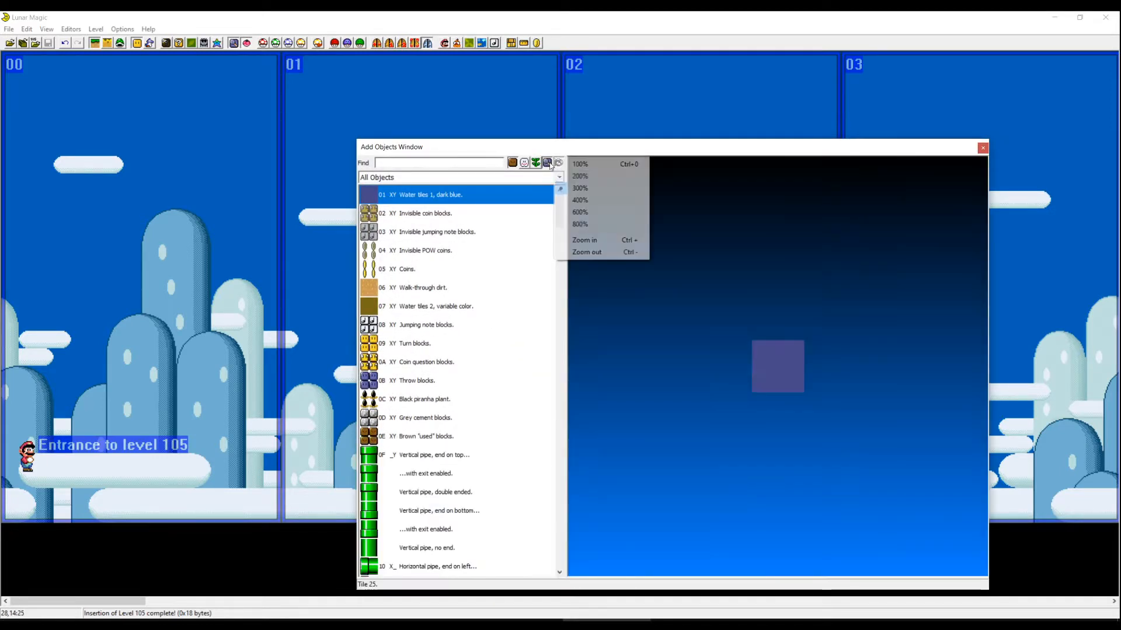
click(581, 176)
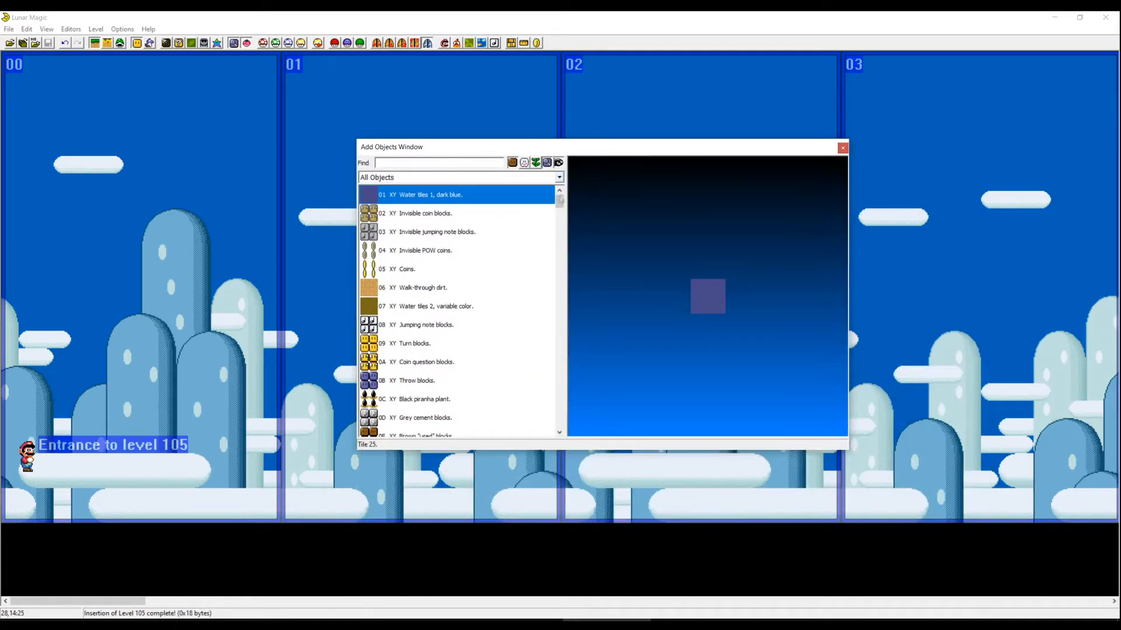
Step: Preview the invisible jumping note blocks, then choose '21 Wide-scale ground ledge'
click(455, 232)
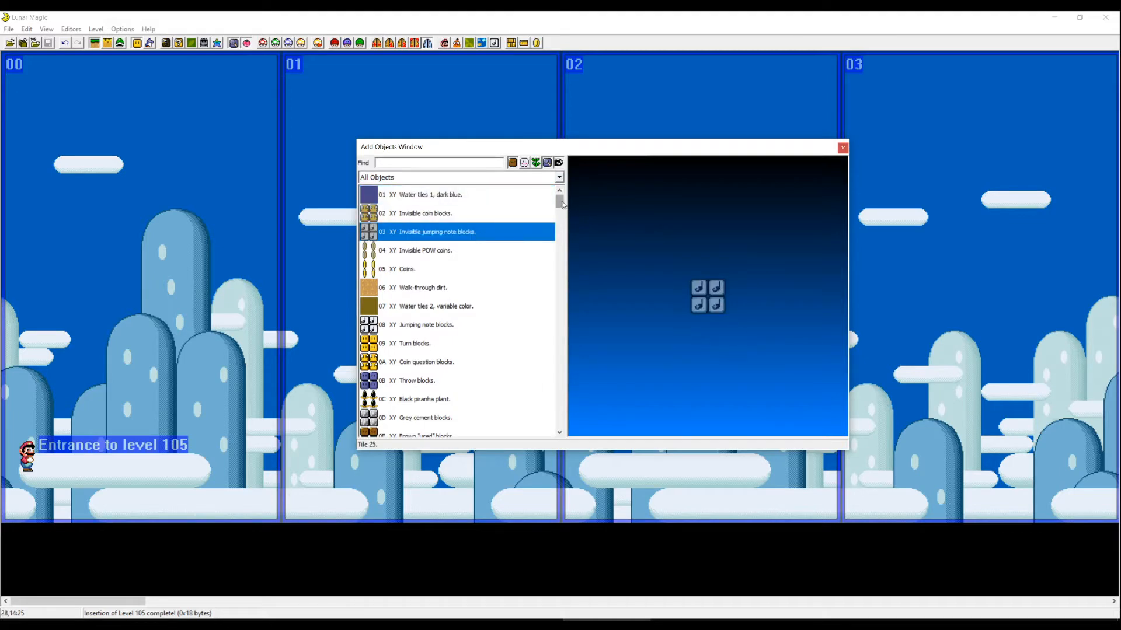
drag(558, 200, 559, 413)
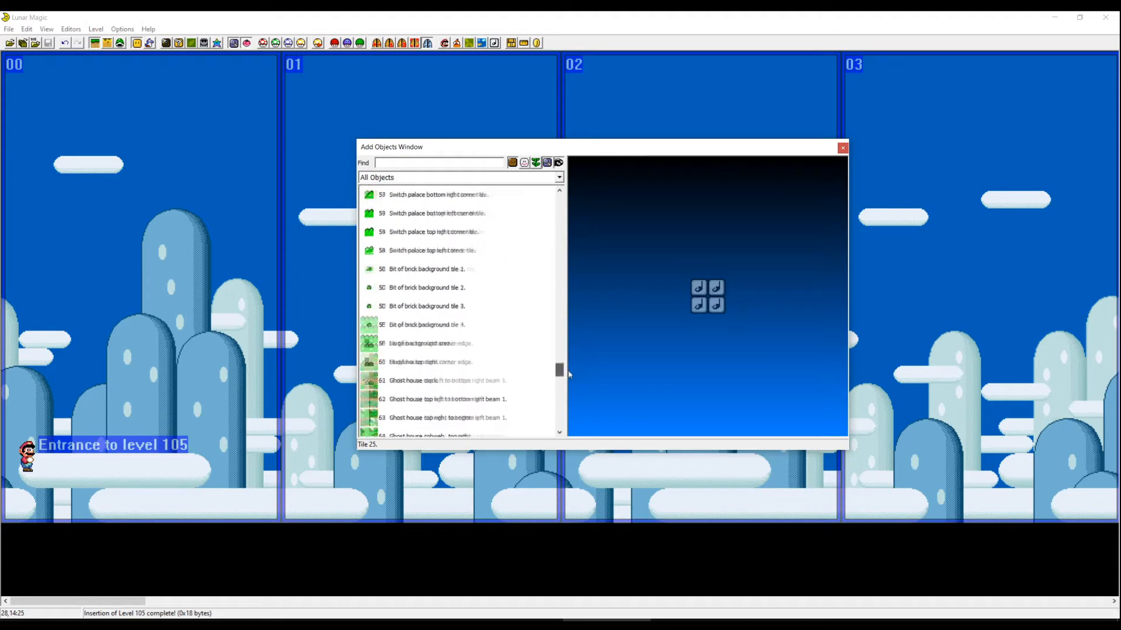
mouse_move(559, 414)
mouse_down()
mouse_move(559, 302)
mouse_move(582, 256)
mouse_up()
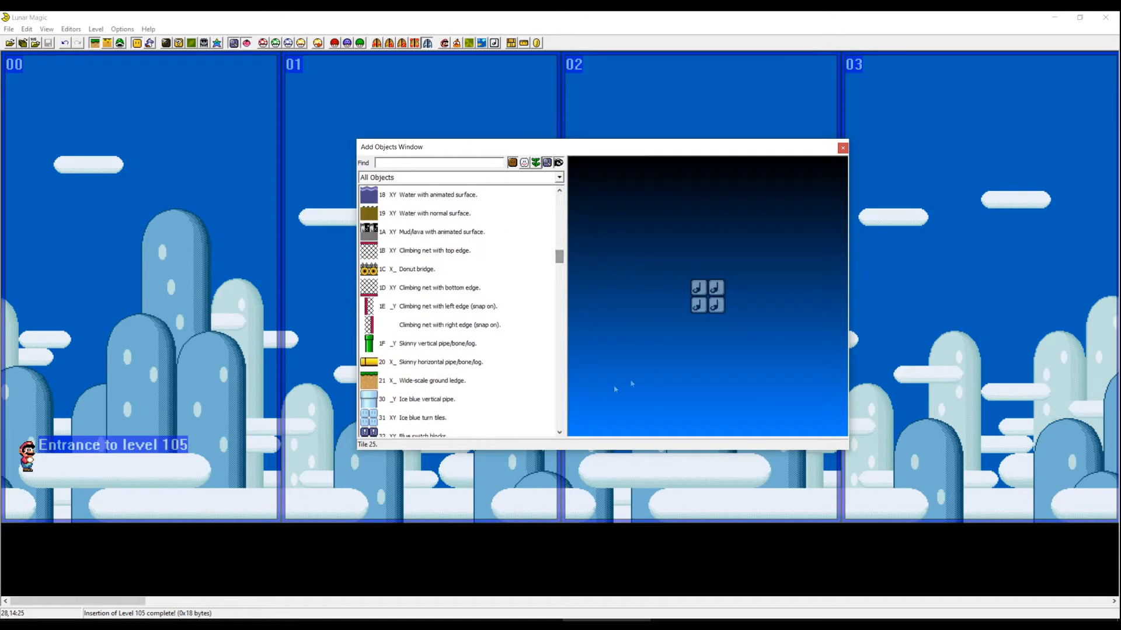
click(427, 382)
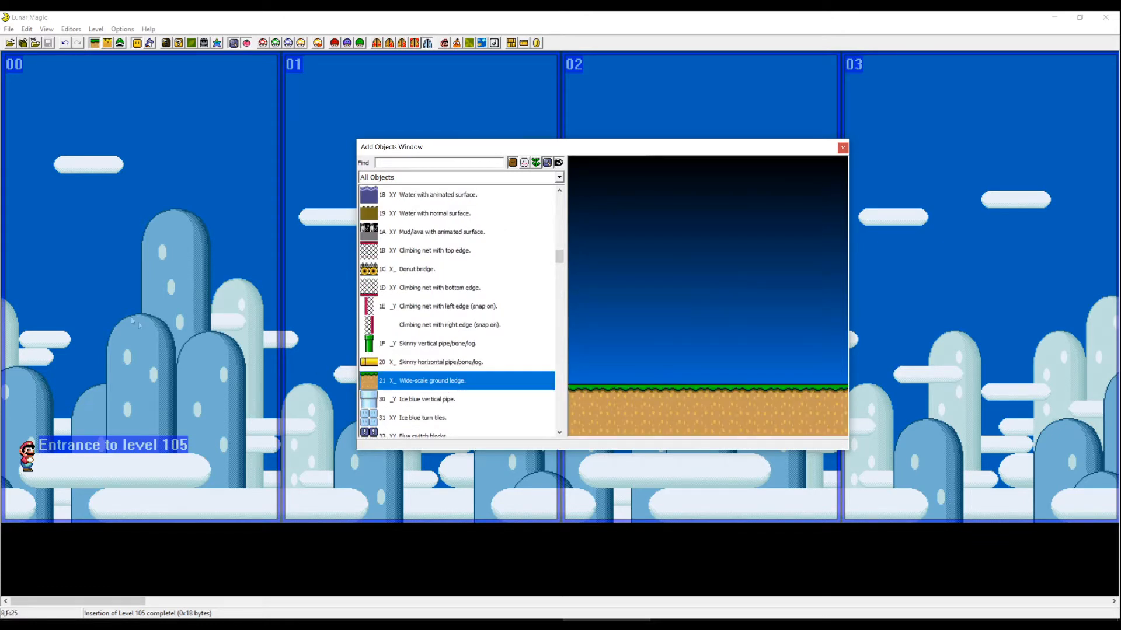
Step: Insert the wide-scale ground ledge, redo the misplaced one, and settle it at the bottom of screen 00
mouse_move(235, 289)
mouse_down()
mouse_move(234, 381)
mouse_move(241, 368)
mouse_up()
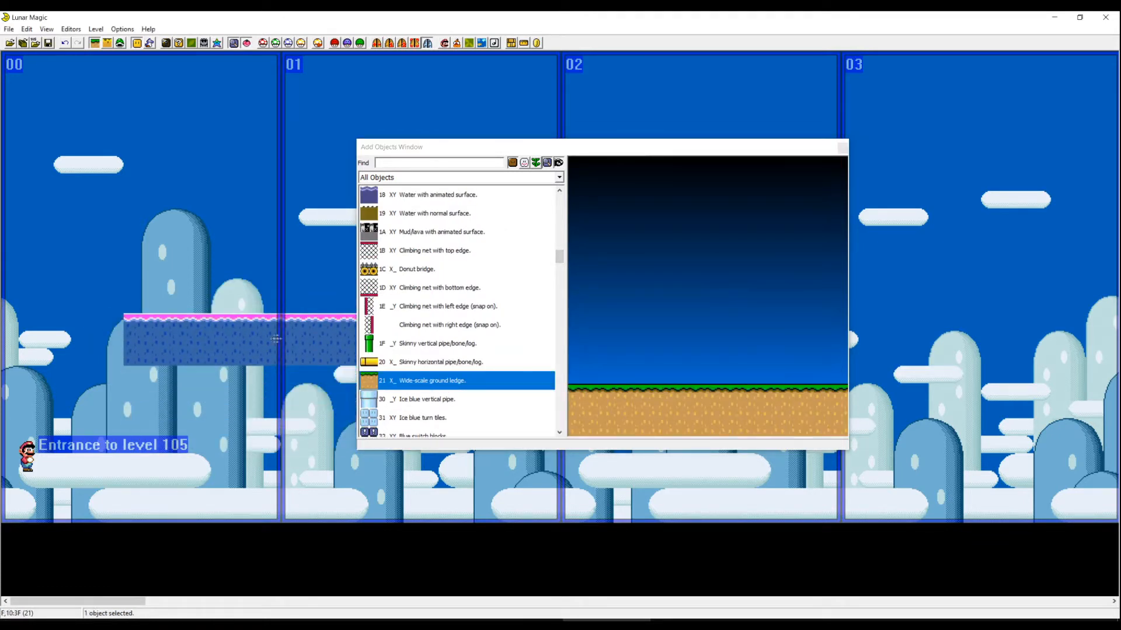
key(Delete)
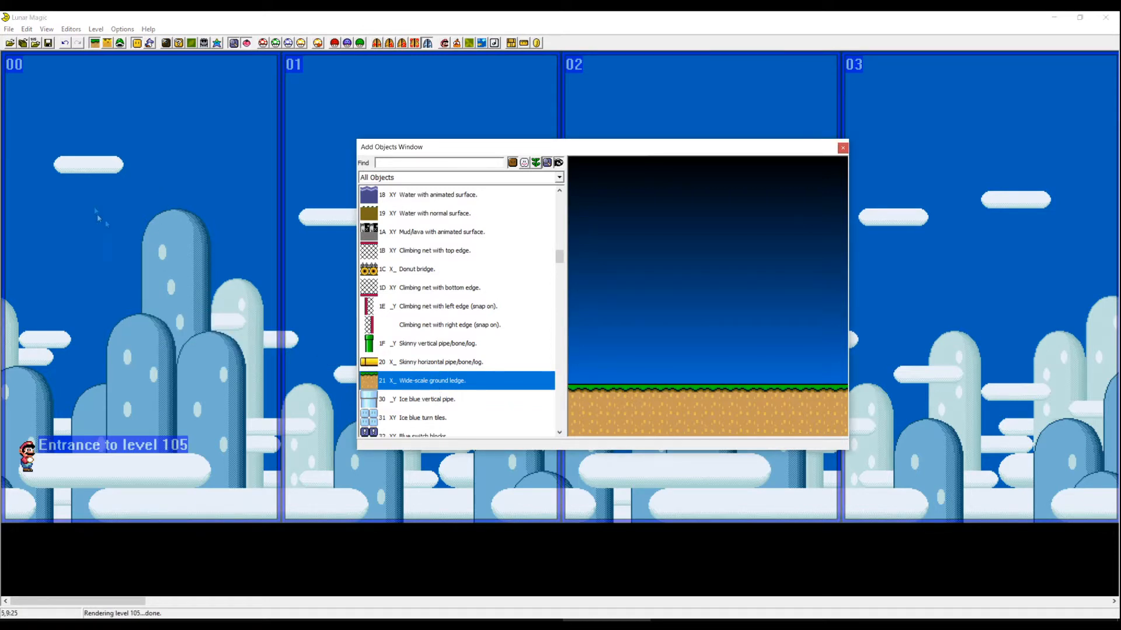
right_click(98, 236)
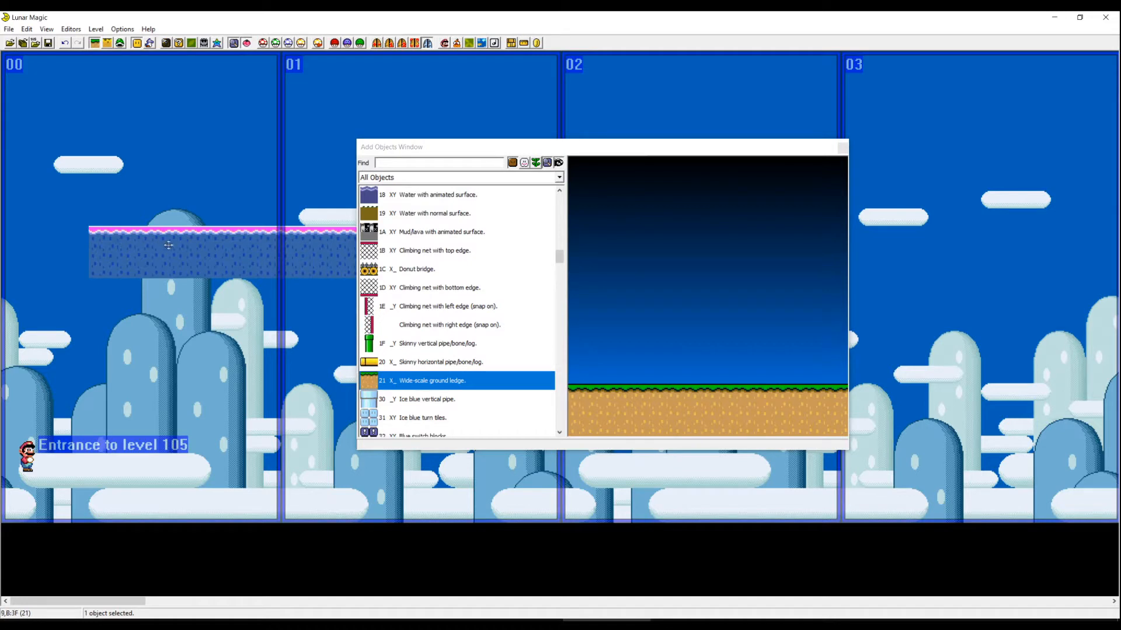
drag(162, 245, 150, 325)
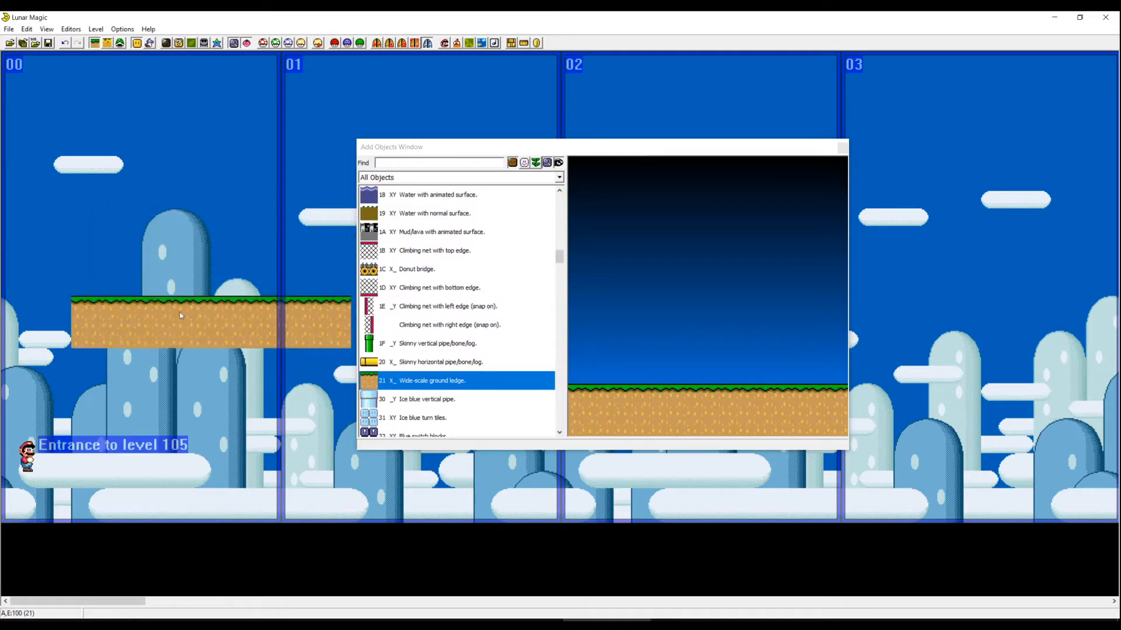
drag(181, 316, 185, 430)
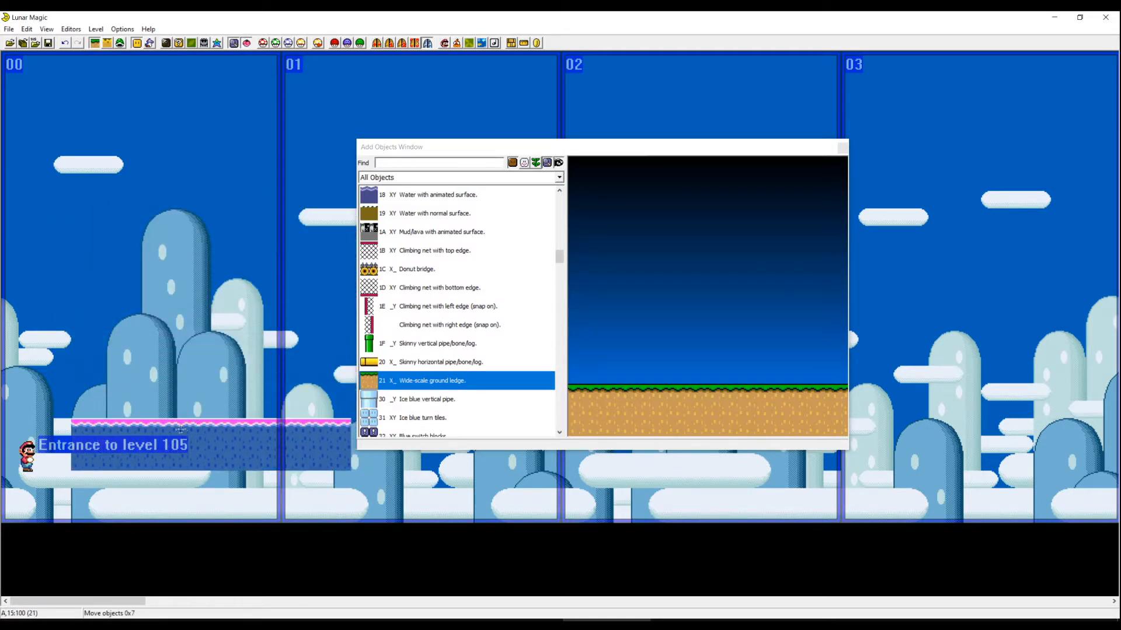
drag(185, 429, 56, 471)
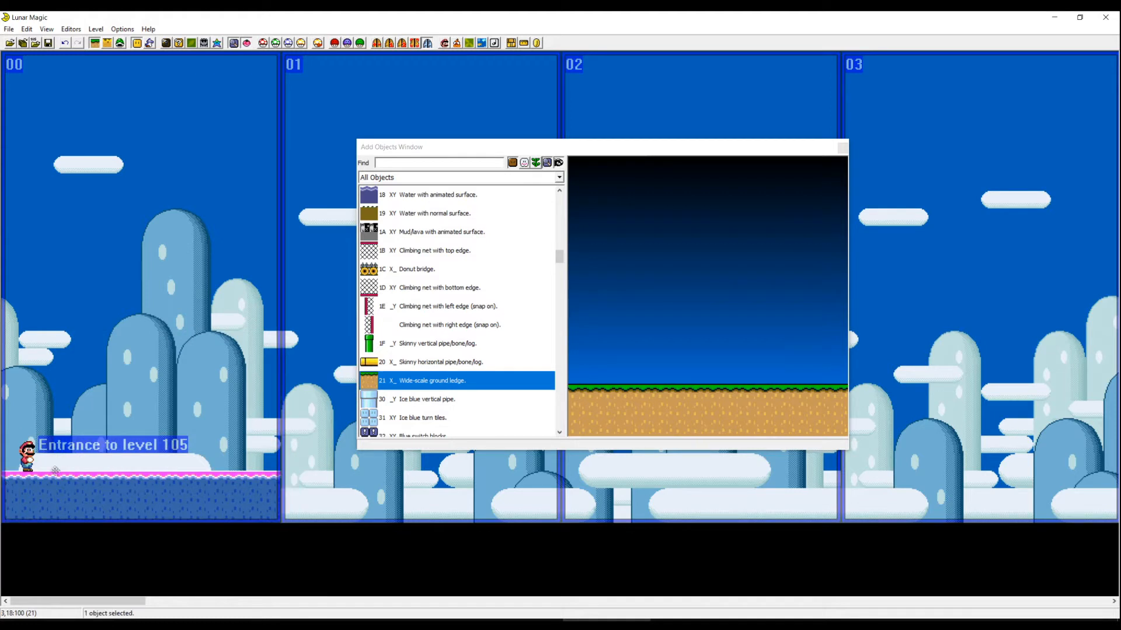
key(Escape)
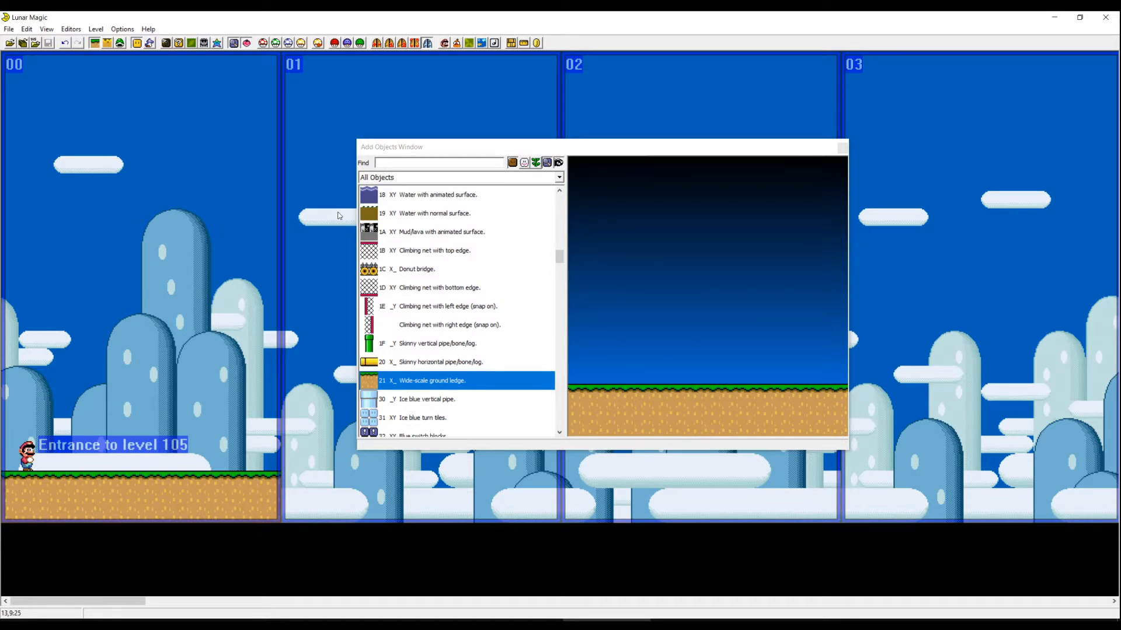
Step: Test-play the level, walking and jumping Mario along the new ground, then stop
key(ctrl+2)
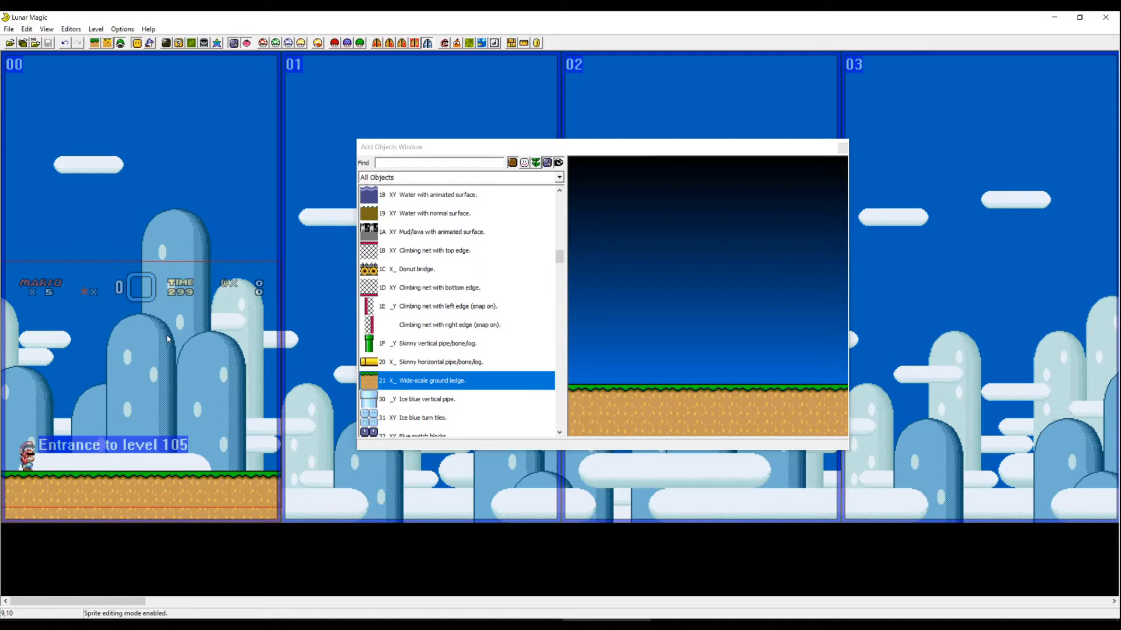
key(ctrl+1)
key(Right)
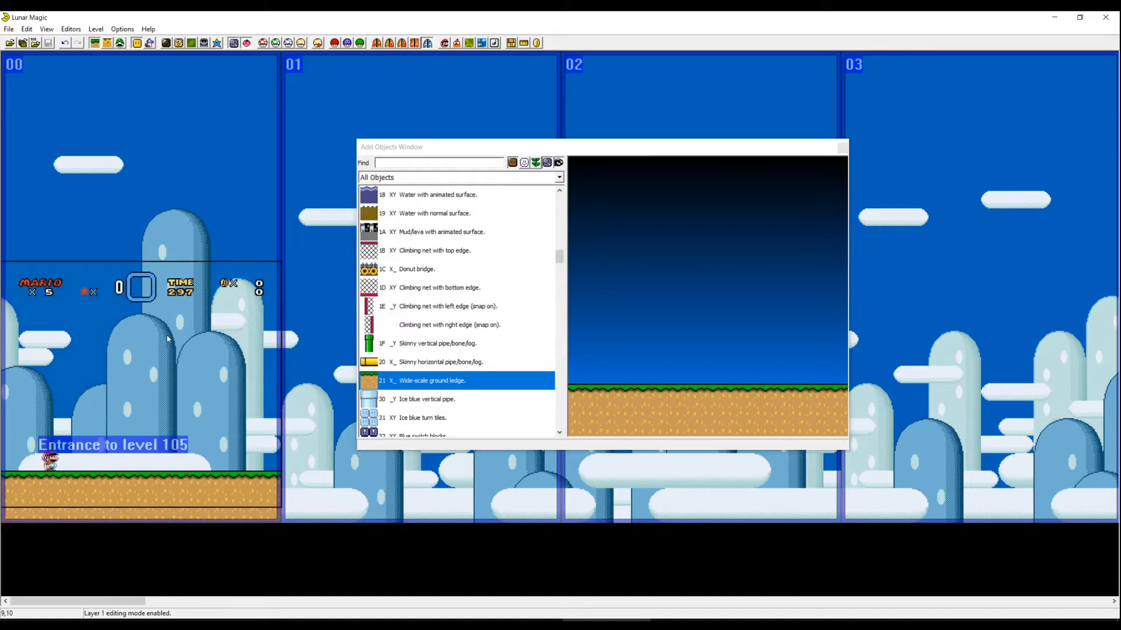
key(Left)
key(Right)
key(Escape)
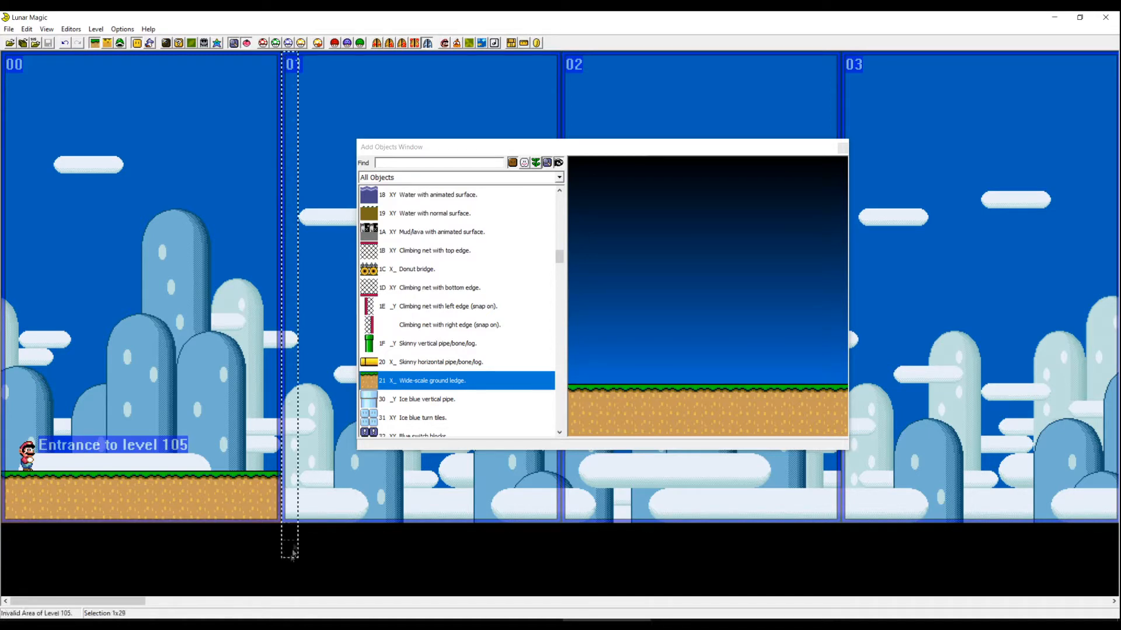
Step: Close the Add Objects window and test-play again, running Mario to the ground's edge
click(276, 491)
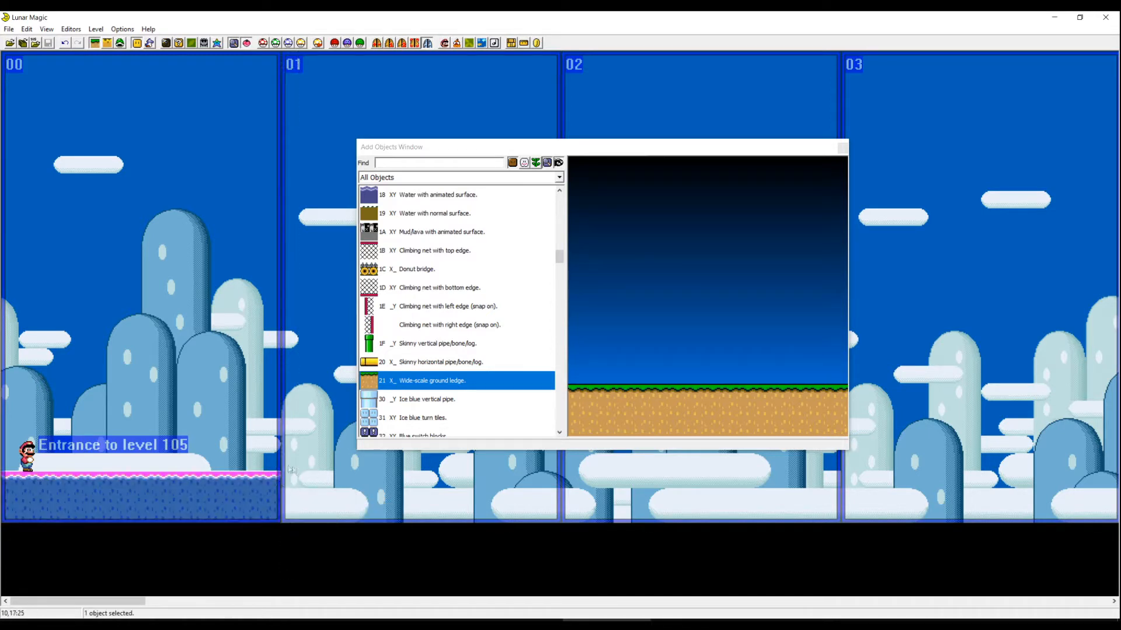
click(360, 496)
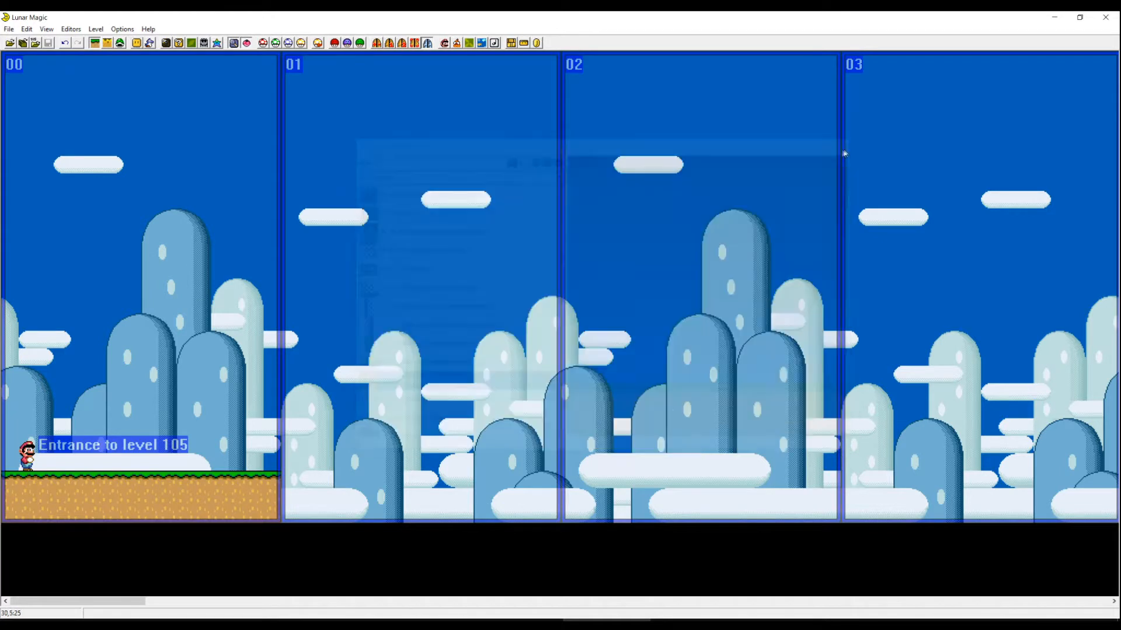
click(843, 149)
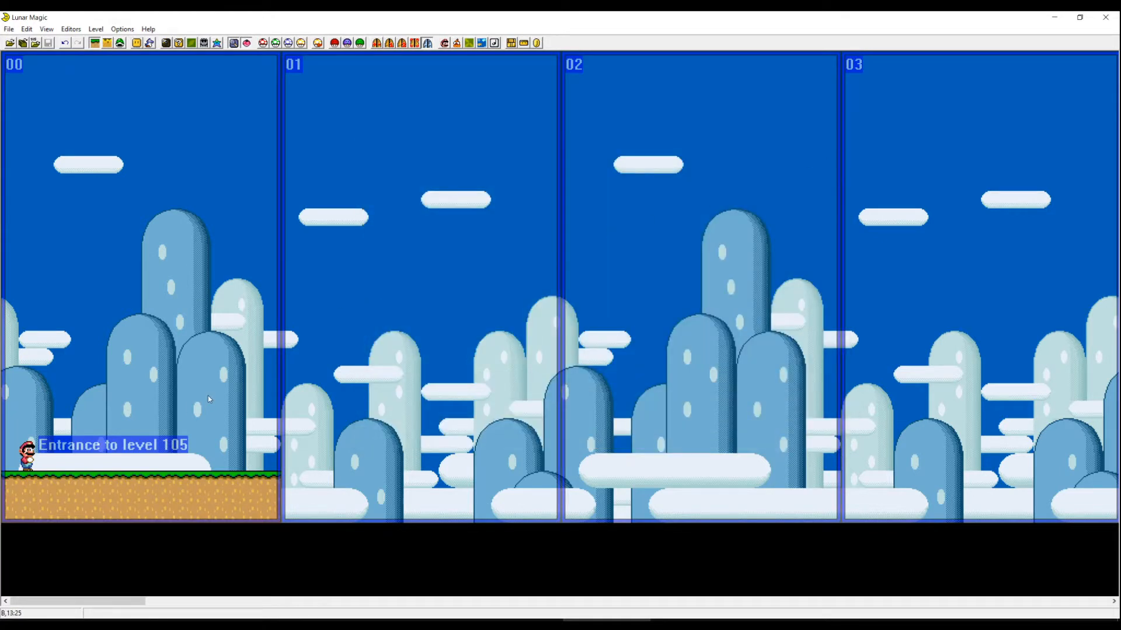
key(F4)
key(Right)
key(x)
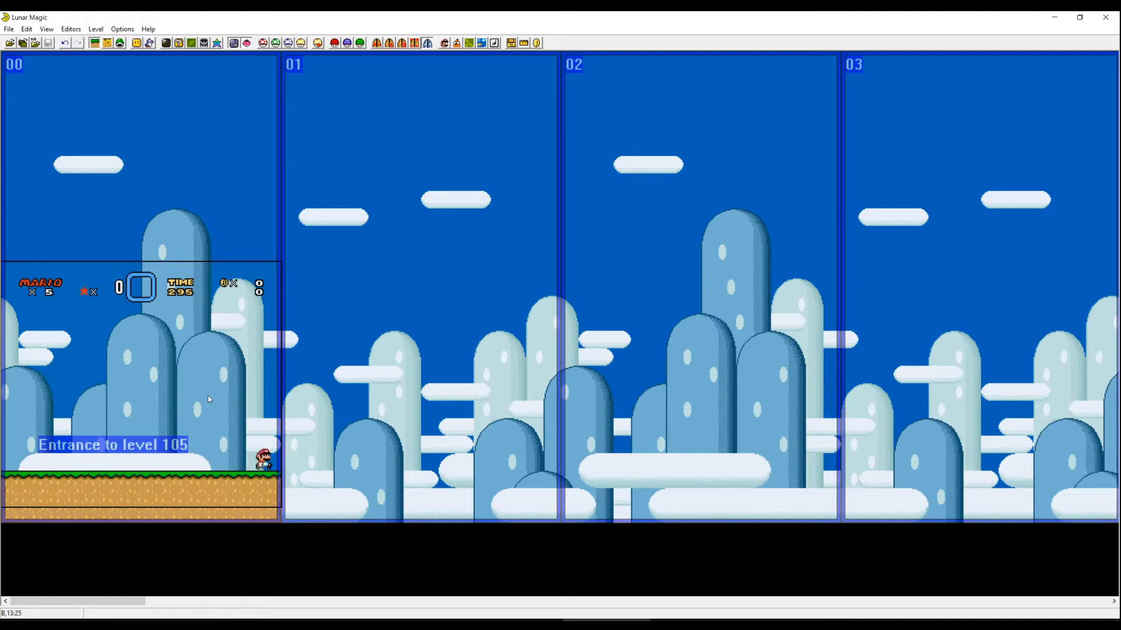
key(x)
key(x)
key(Escape)
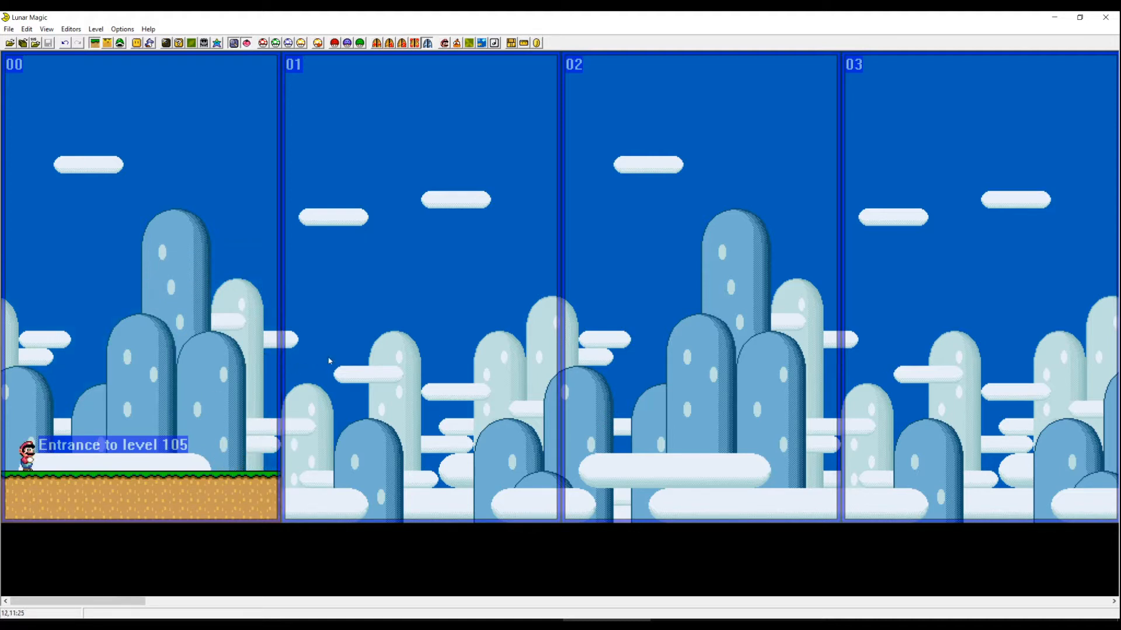
Step: Shorten the starting ground from its right end, save the level and test-play it
click(269, 490)
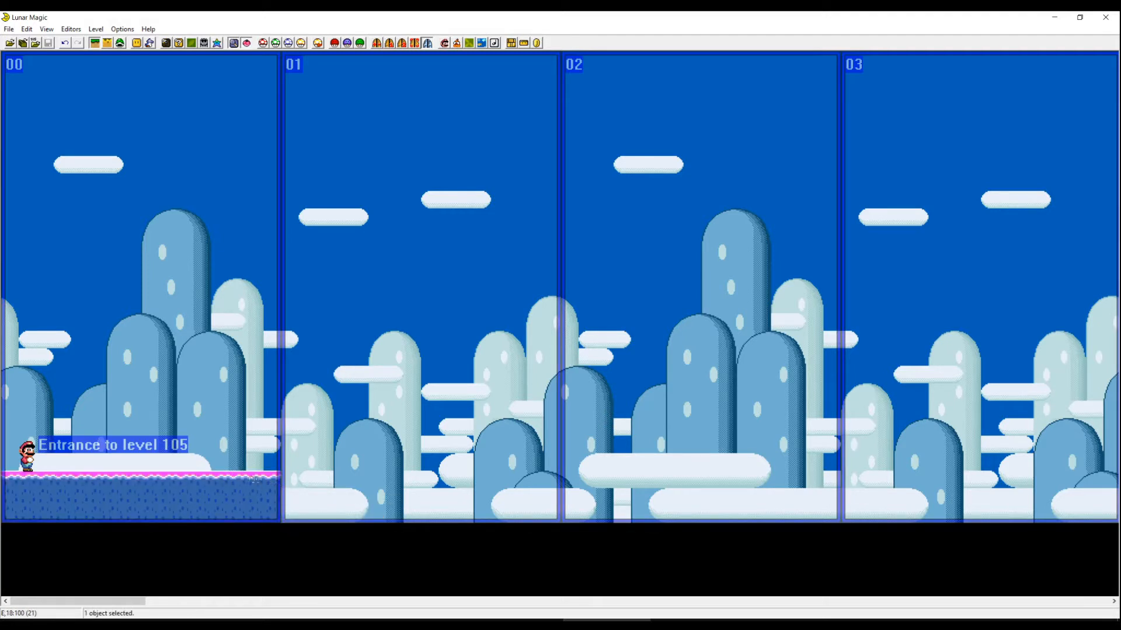
drag(279, 490, 279, 488)
mouse_move(277, 489)
mouse_down()
mouse_move(550, 509)
mouse_move(226, 508)
mouse_up()
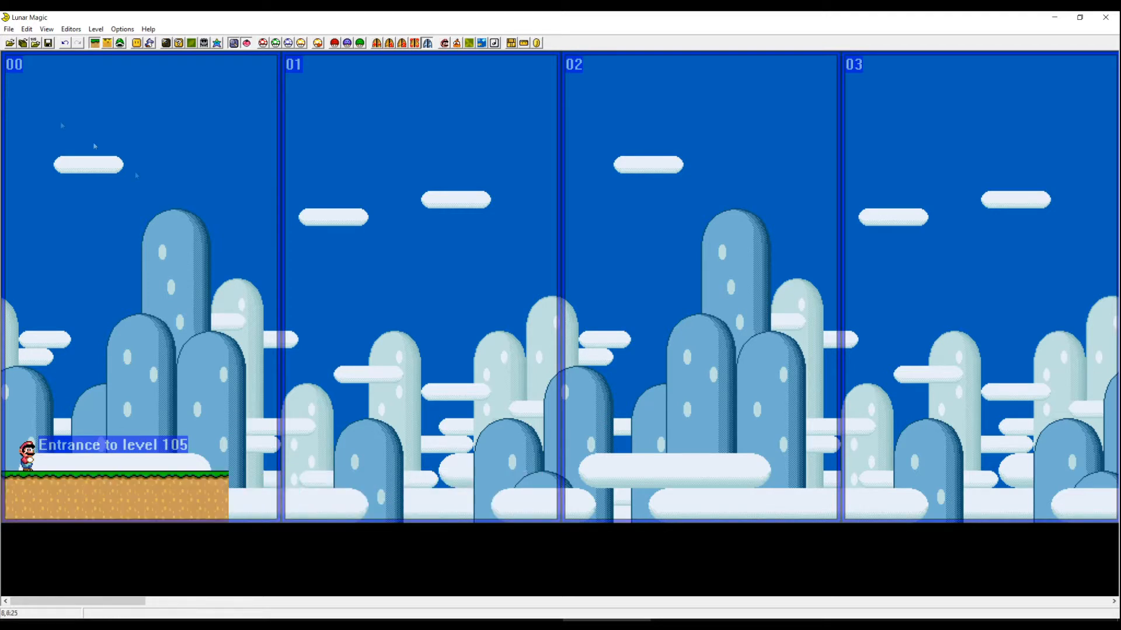
click(49, 44)
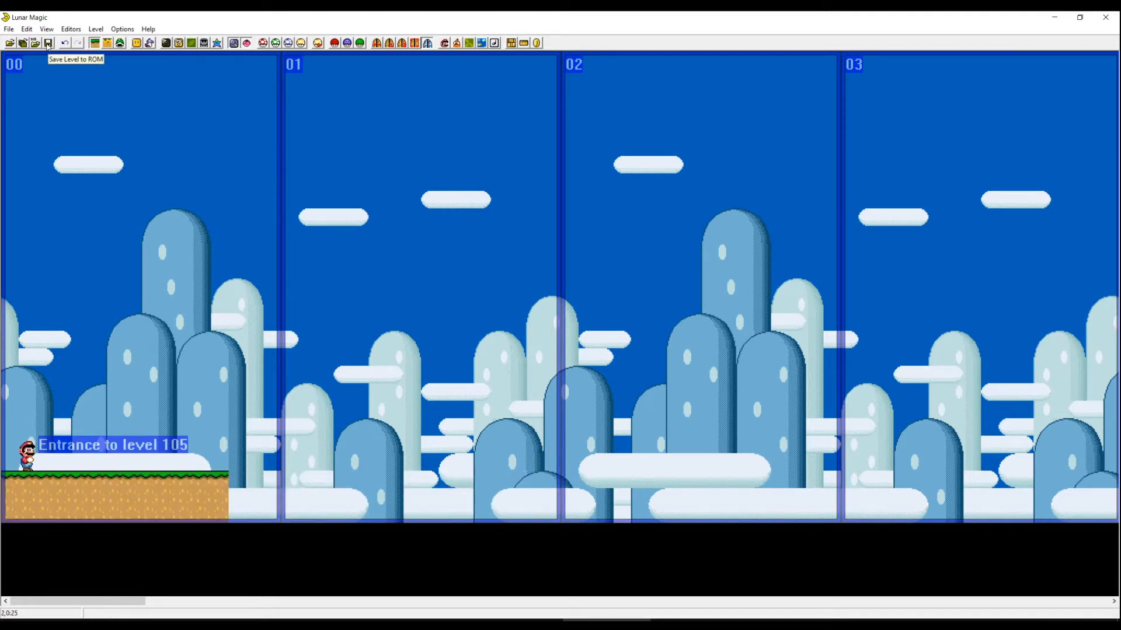
click(305, 200)
key(F4)
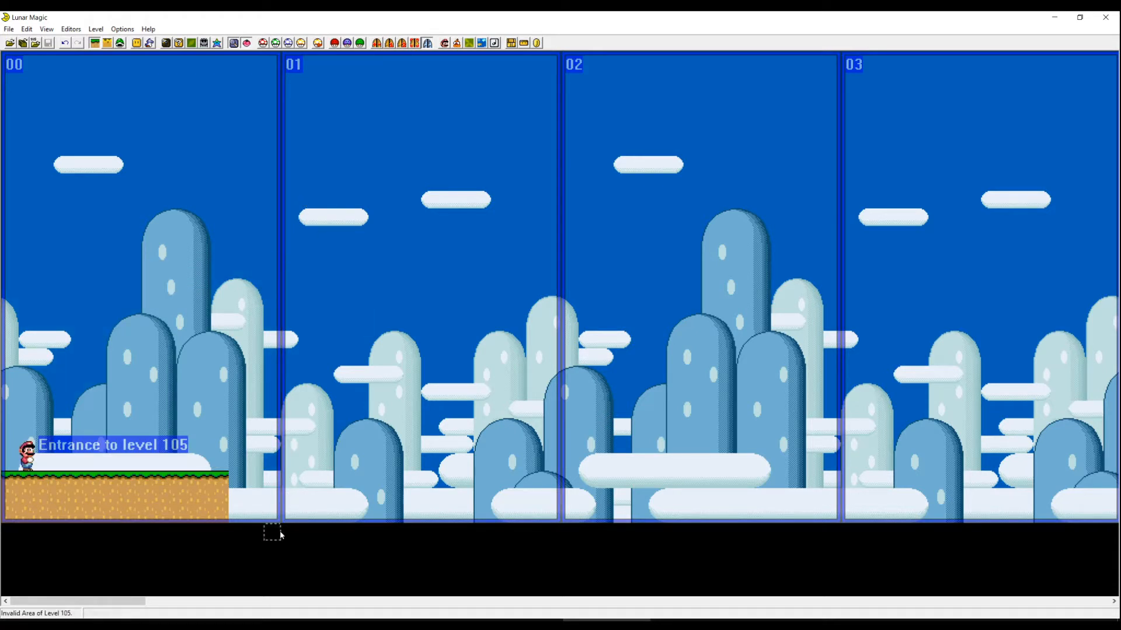
Step: Stretch the starting ground slightly into screen 01 and save level 105
drag(306, 490, 289, 105)
drag(292, 66, 298, 521)
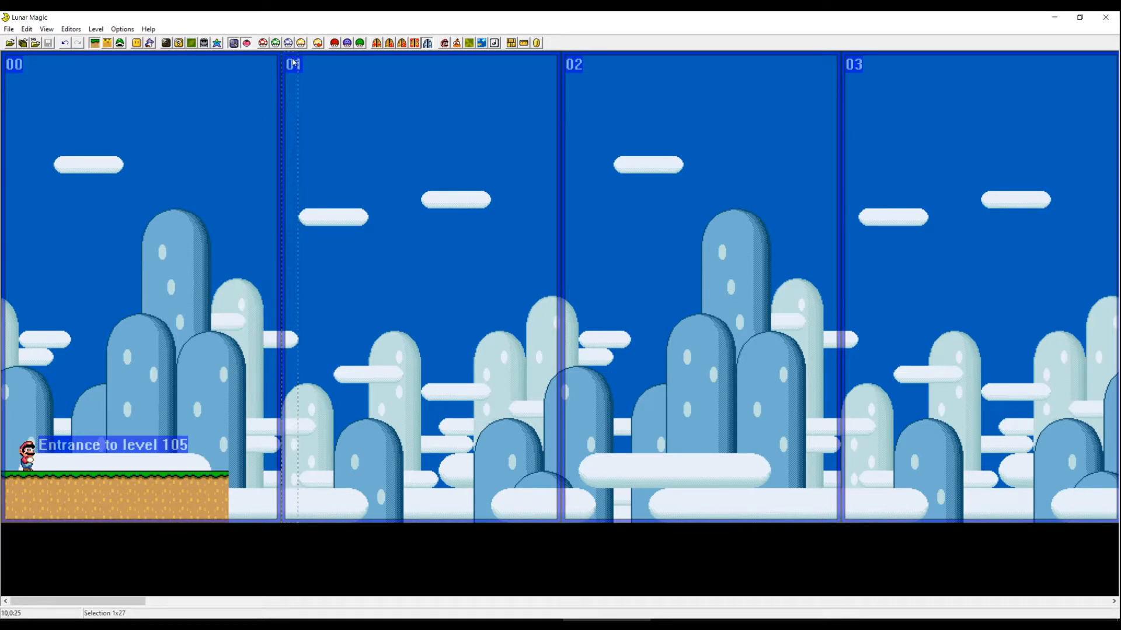
click(231, 497)
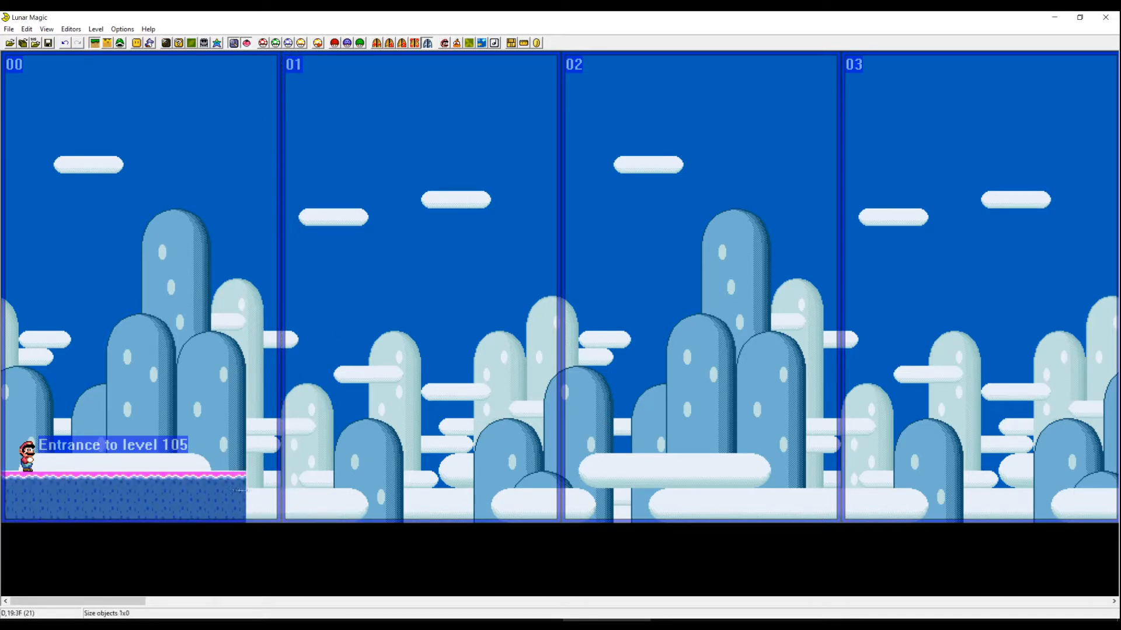
drag(225, 490, 286, 489)
click(286, 472)
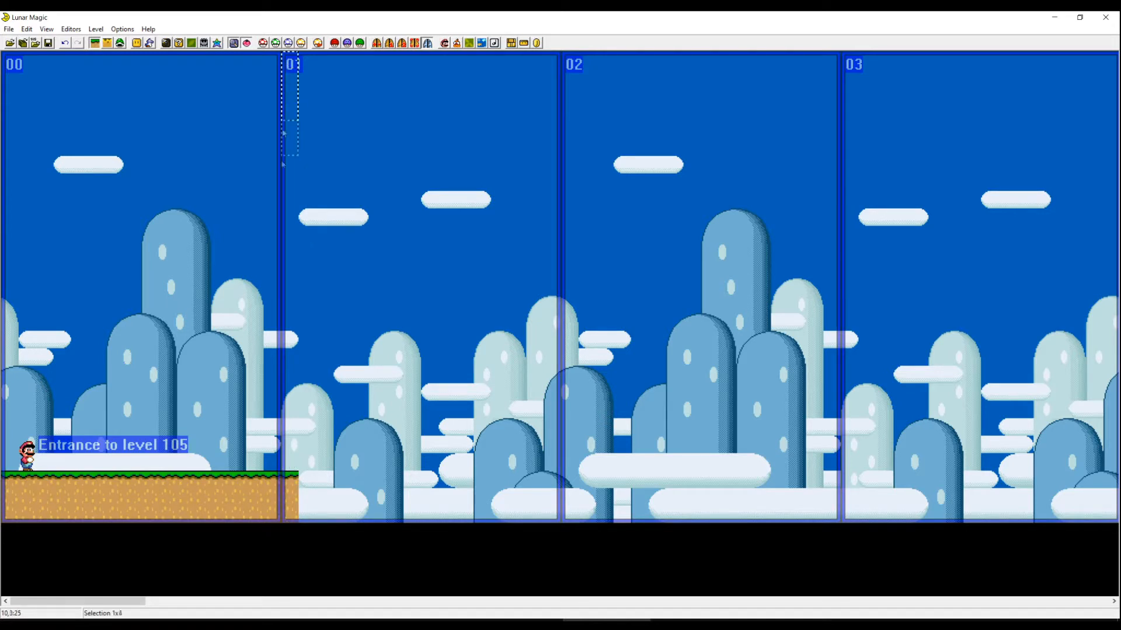
drag(296, 66, 298, 522)
click(308, 402)
click(48, 42)
Step: Test-play with Mario running right off the ledge, then return and reopen Add Objects
key(F4)
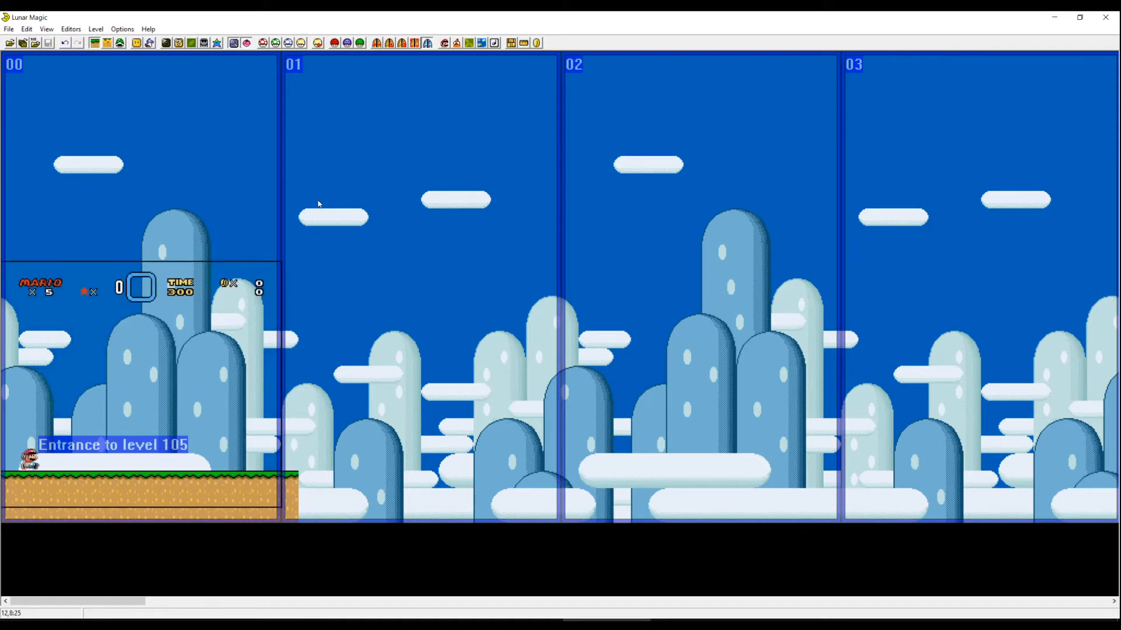
key(Right)
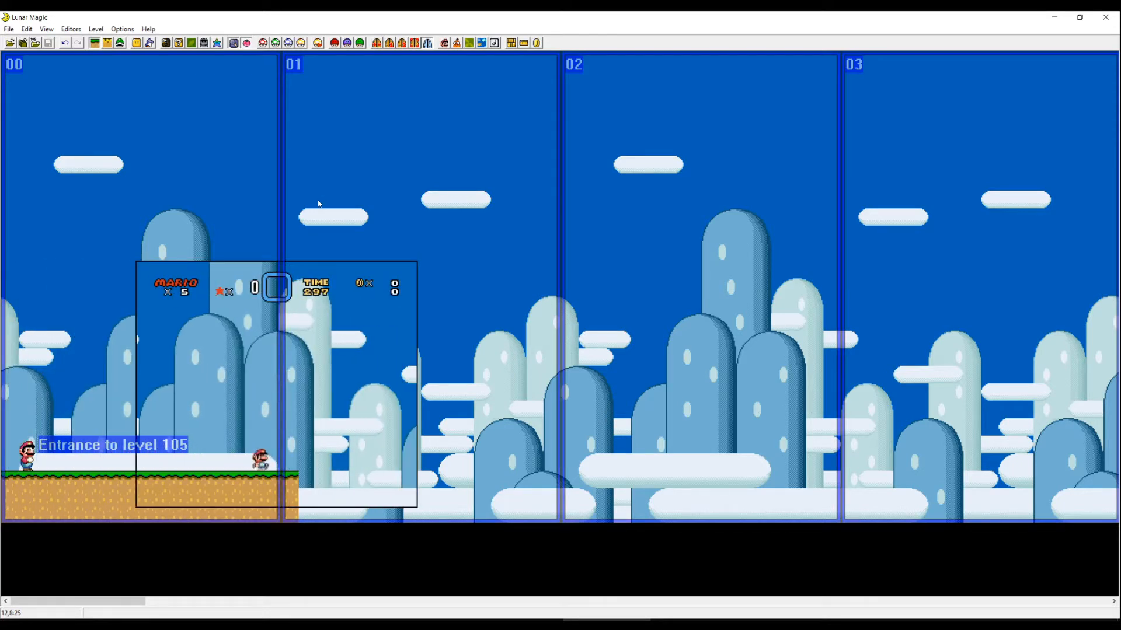
key(Right)
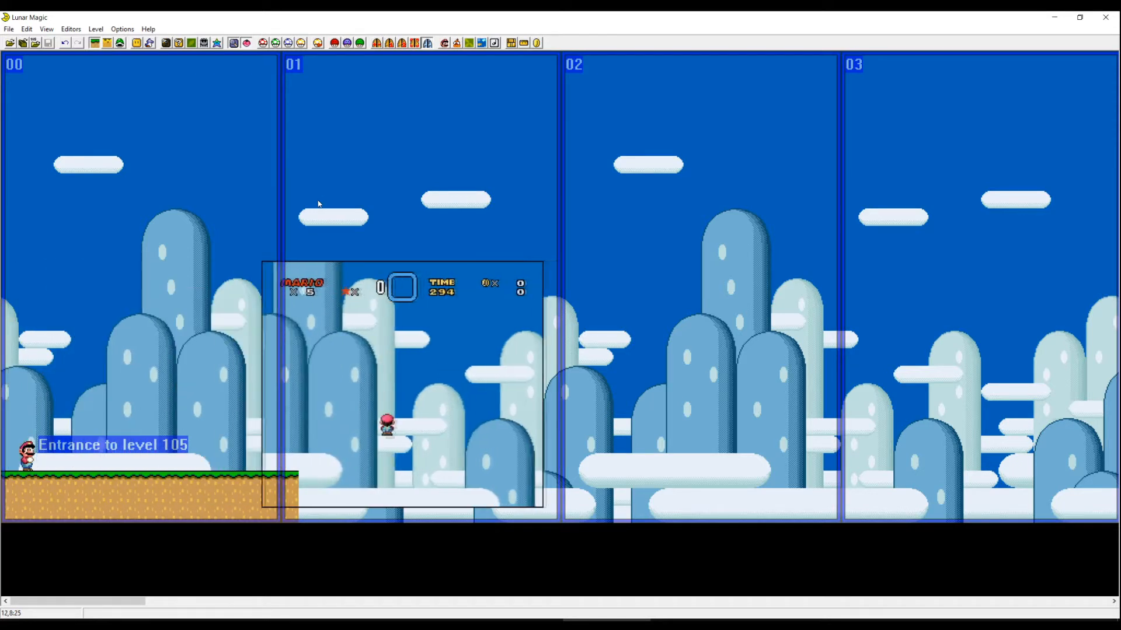
key(Right)
key(Escape)
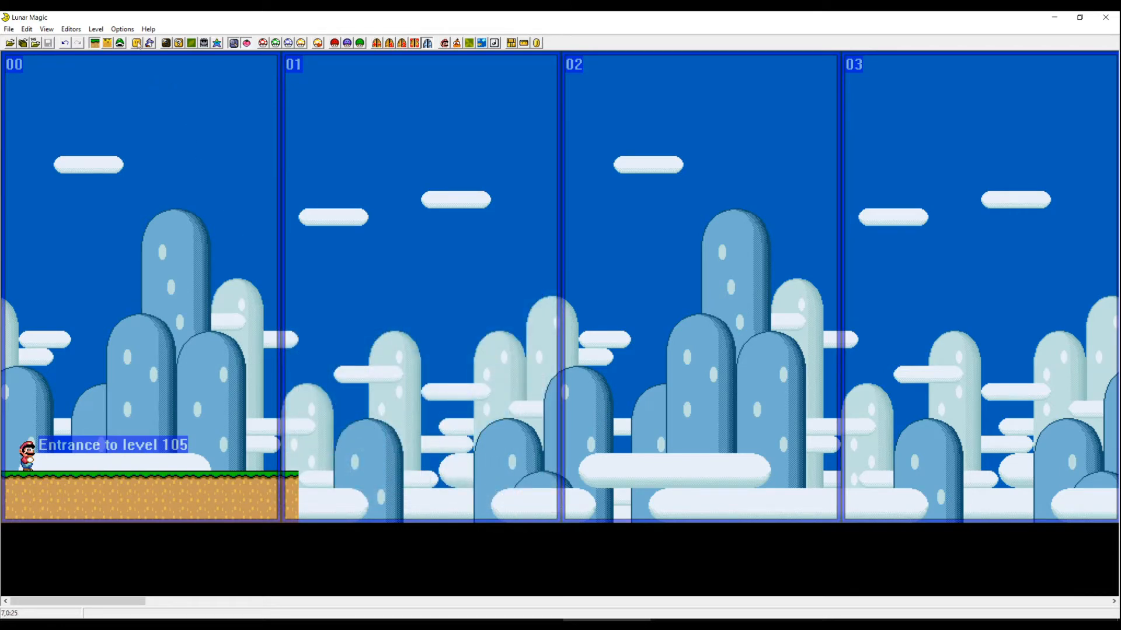
click(138, 43)
Step: Shorten the ledge and cap its right end with a 'Solid right + top' grassy edge piece
drag(294, 498, 273, 498)
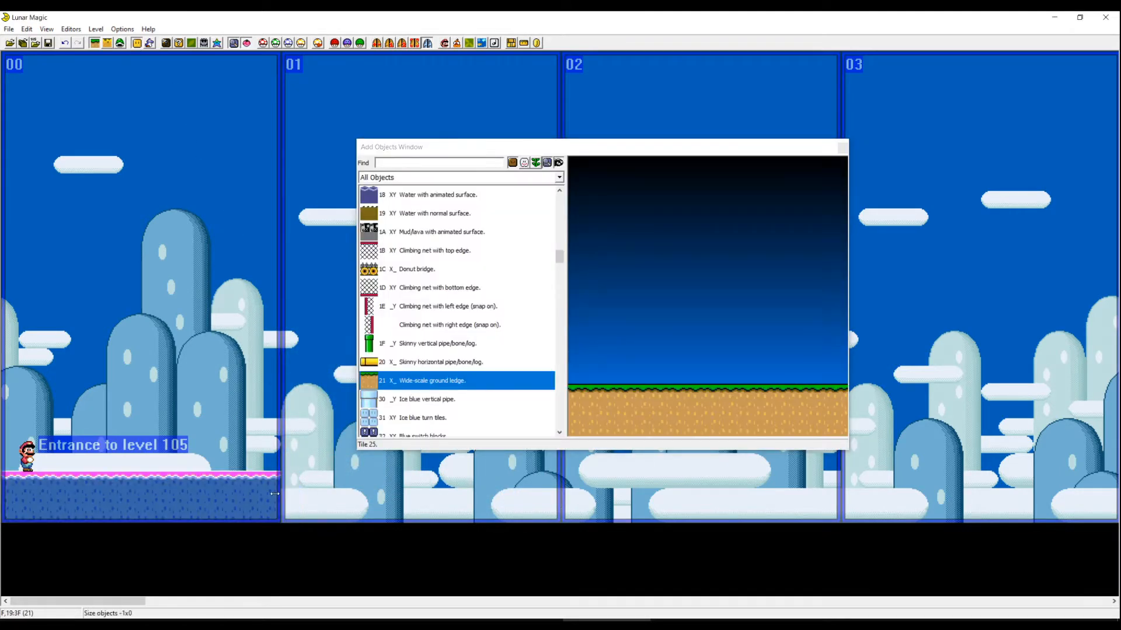
drag(561, 256, 561, 240)
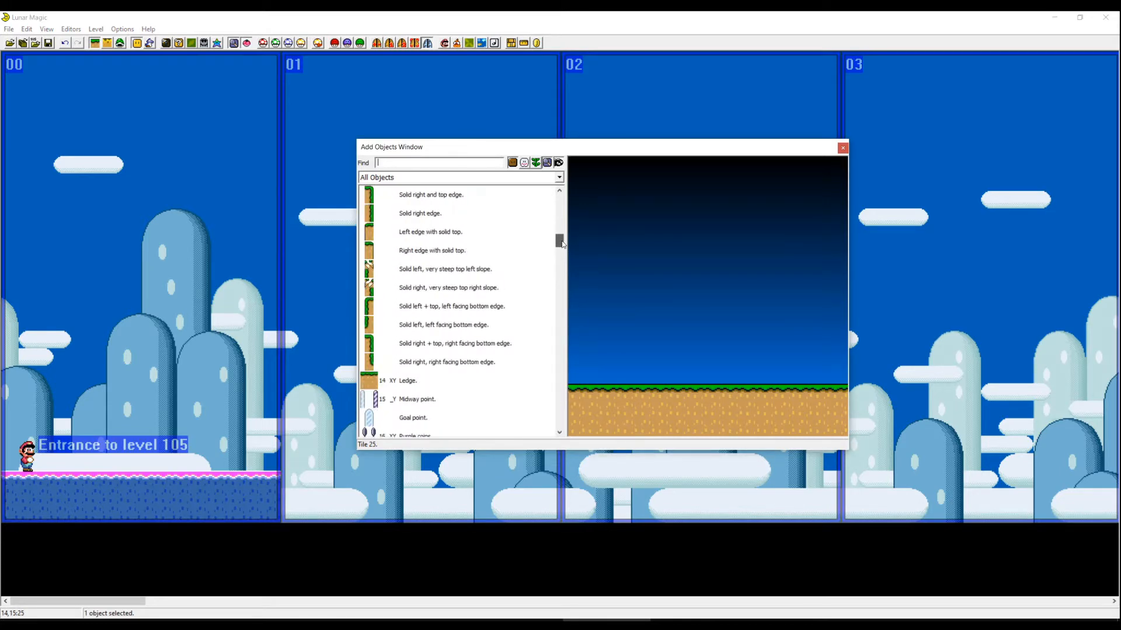
click(398, 348)
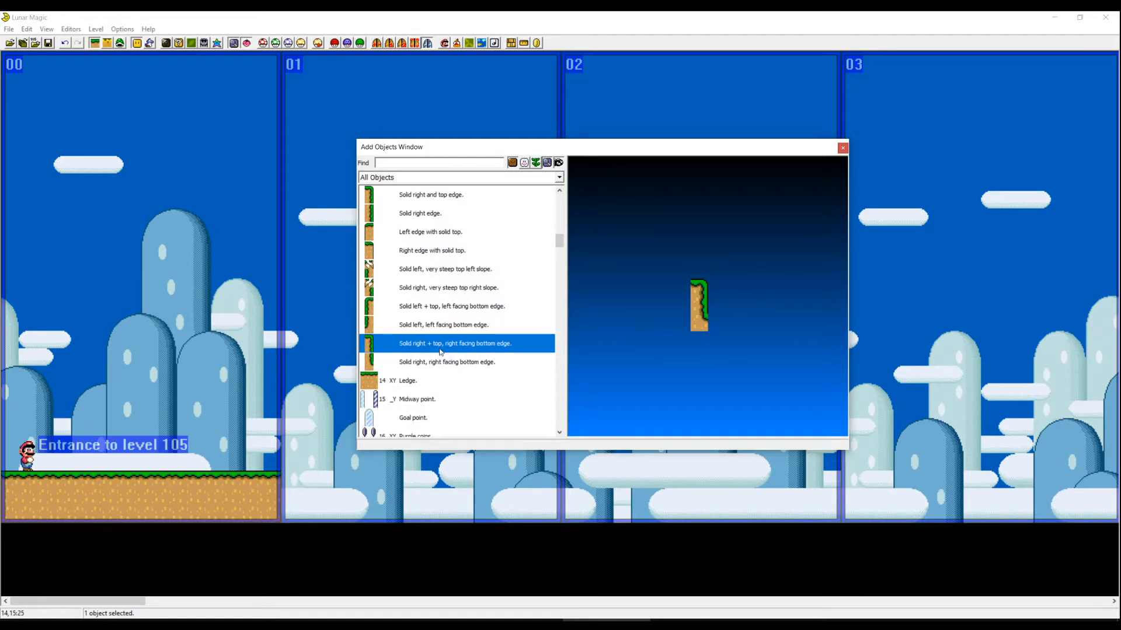
right_click(254, 234)
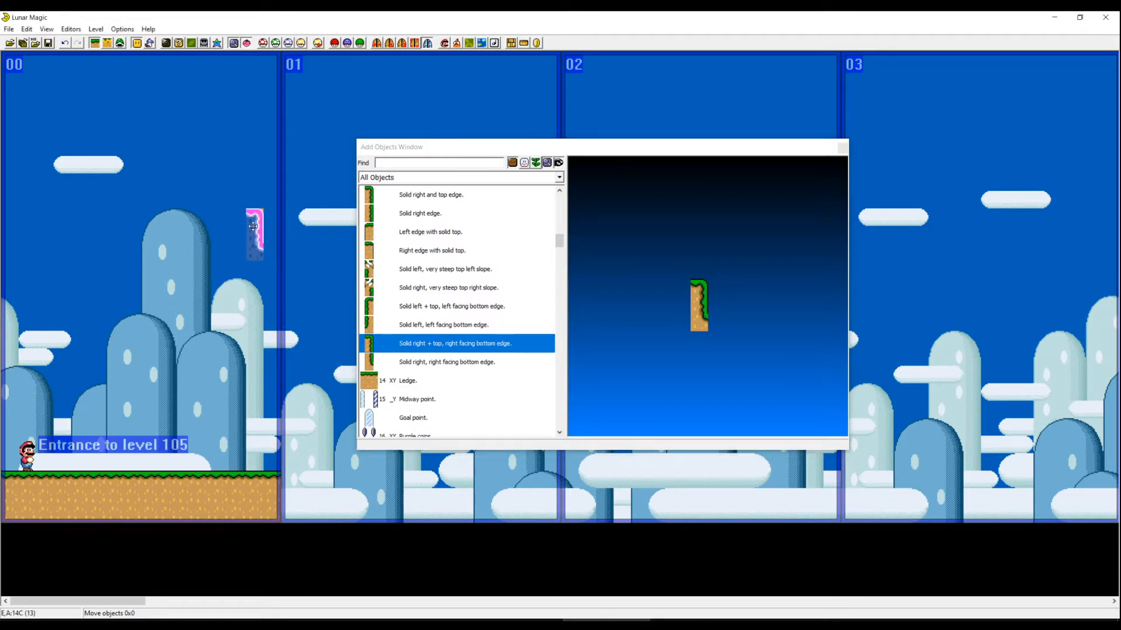
drag(252, 227, 271, 229)
click(408, 347)
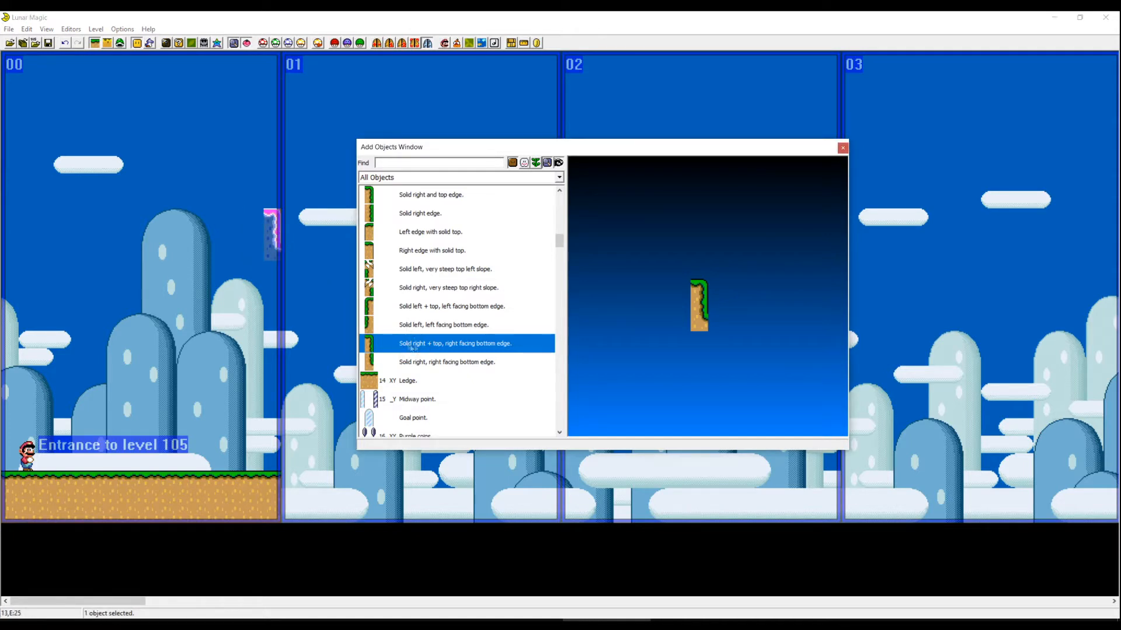
drag(269, 232, 292, 495)
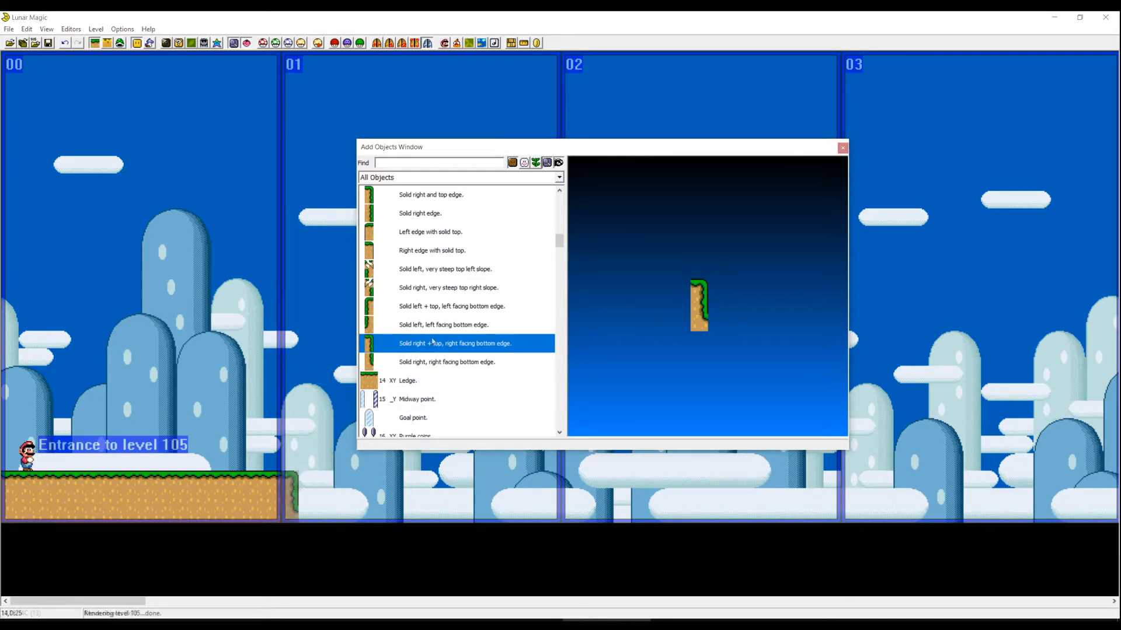
click(432, 342)
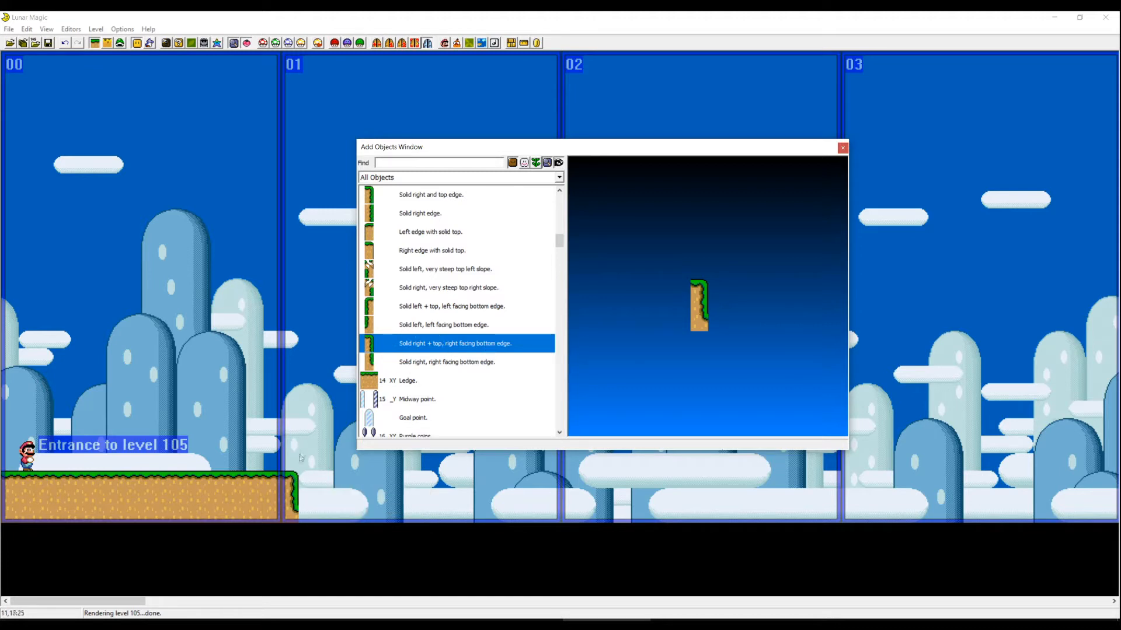
Step: Close the object list and paste a copy of the starting ground high in screen 01
click(841, 147)
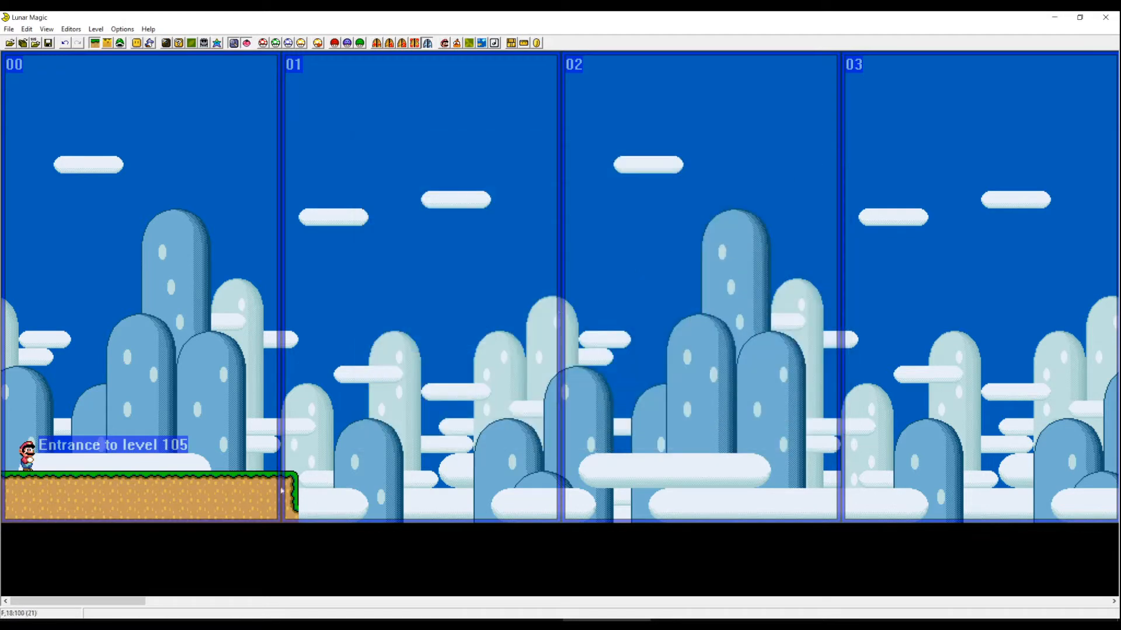
click(183, 484)
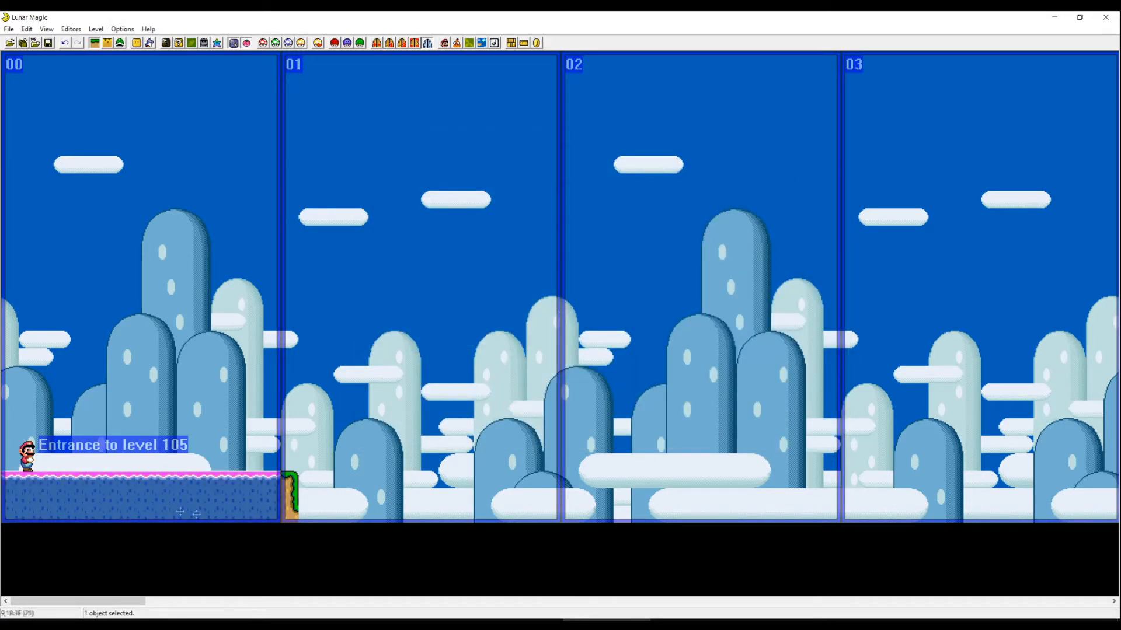
right_click(290, 272)
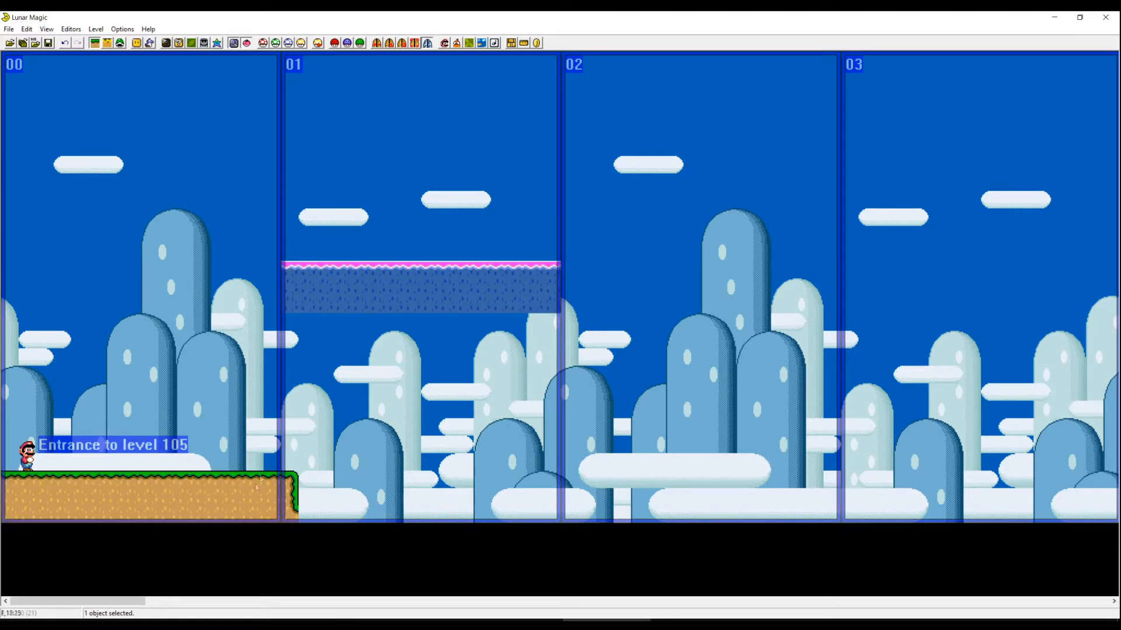
Step: Place a Vine near the starting ledge's end, moving it one tile right and adjusting its size
key(Insert)
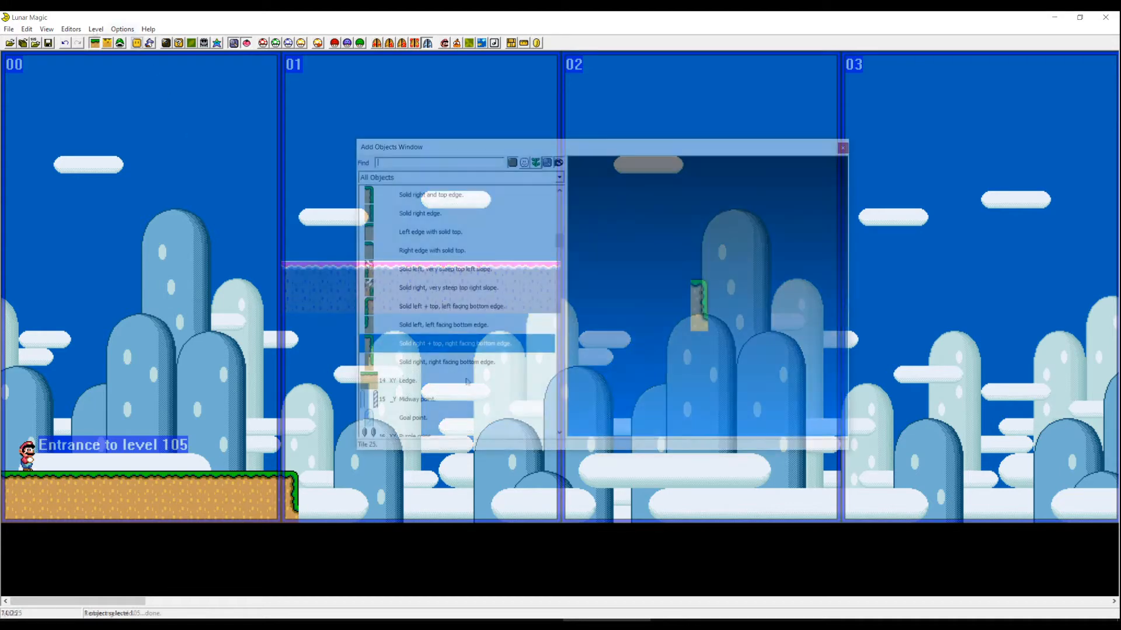
scroll(445, 380, up, 3)
click(443, 275)
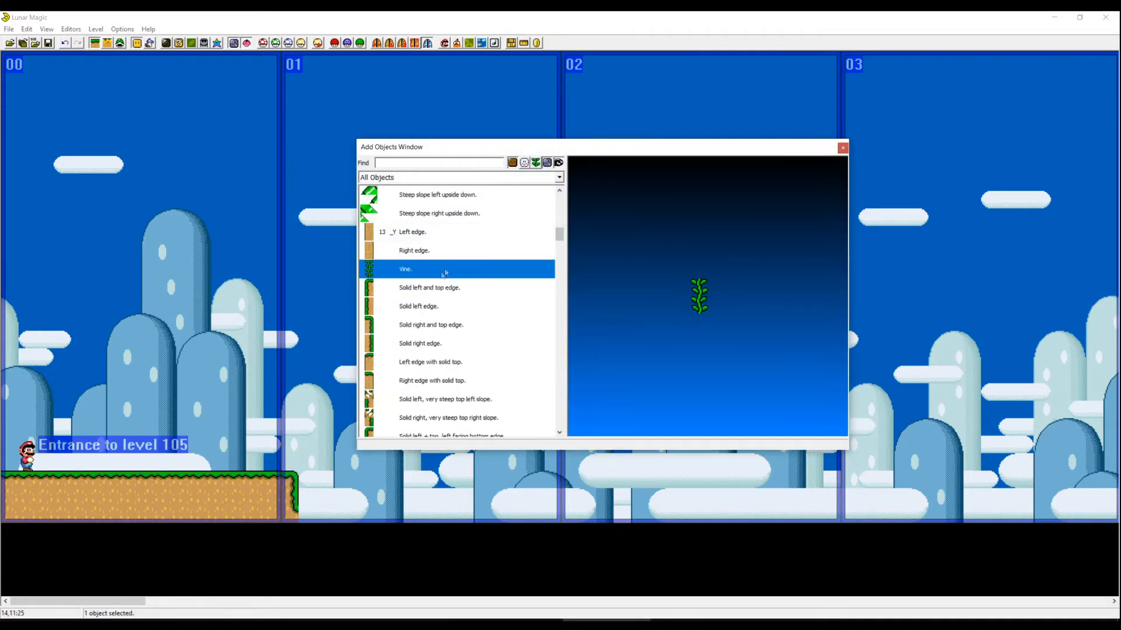
right_click(201, 359)
mouse_move(202, 366)
mouse_down()
mouse_move(216, 366)
mouse_move(237, 447)
mouse_up()
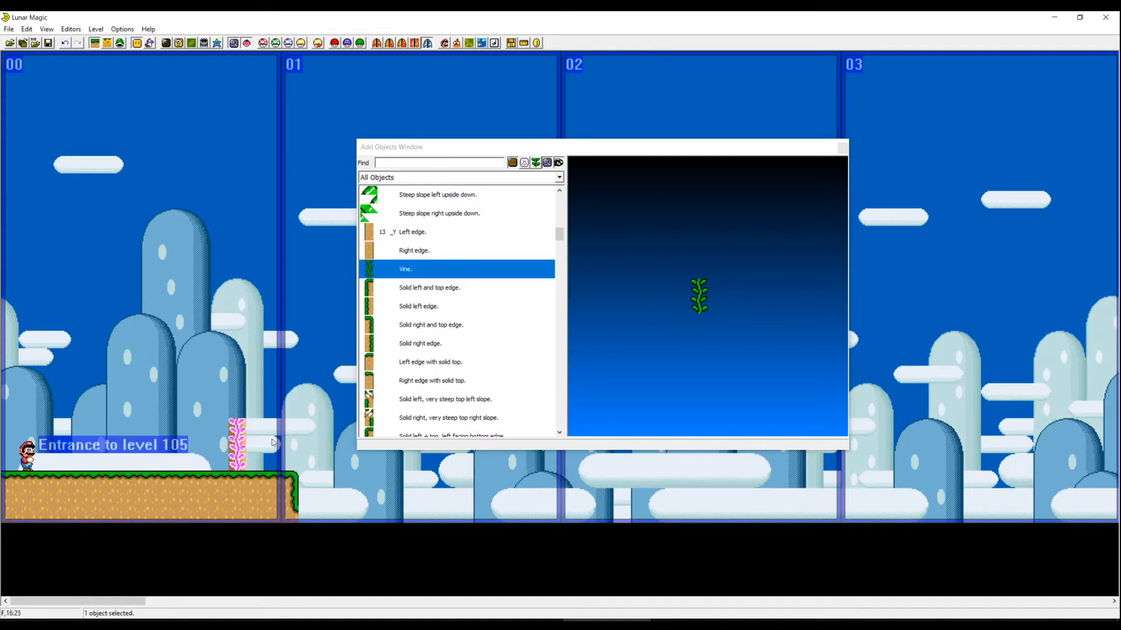
drag(236, 425, 236, 403)
click(493, 249)
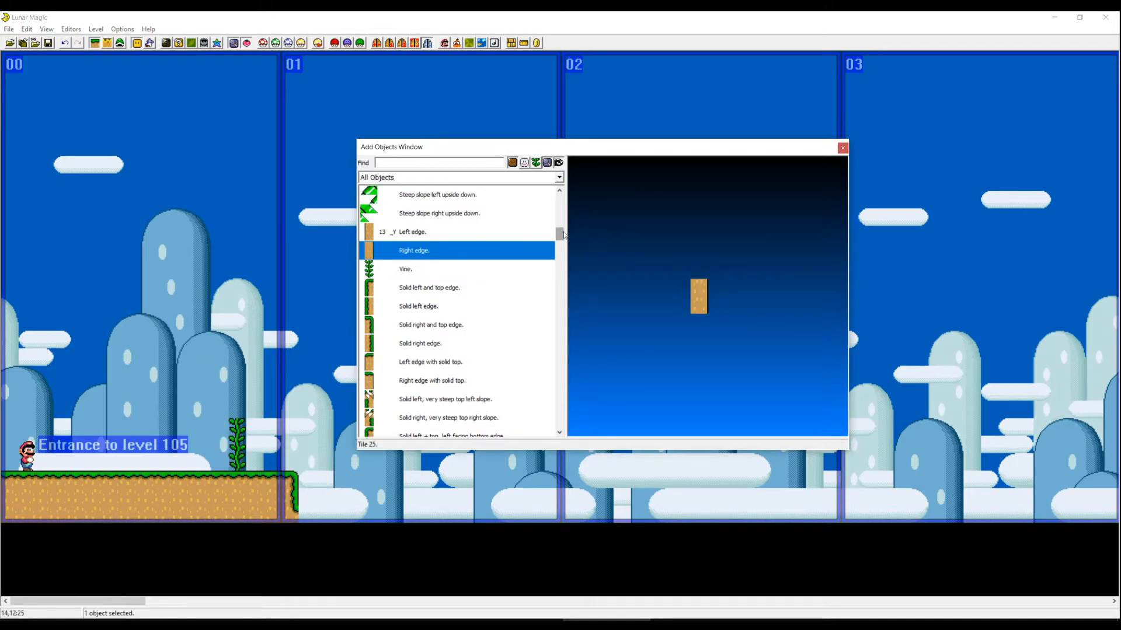
drag(562, 234, 563, 197)
Step: Place a 4x2 block of eight coins above the ground in screen 00, lowered one tile
click(459, 255)
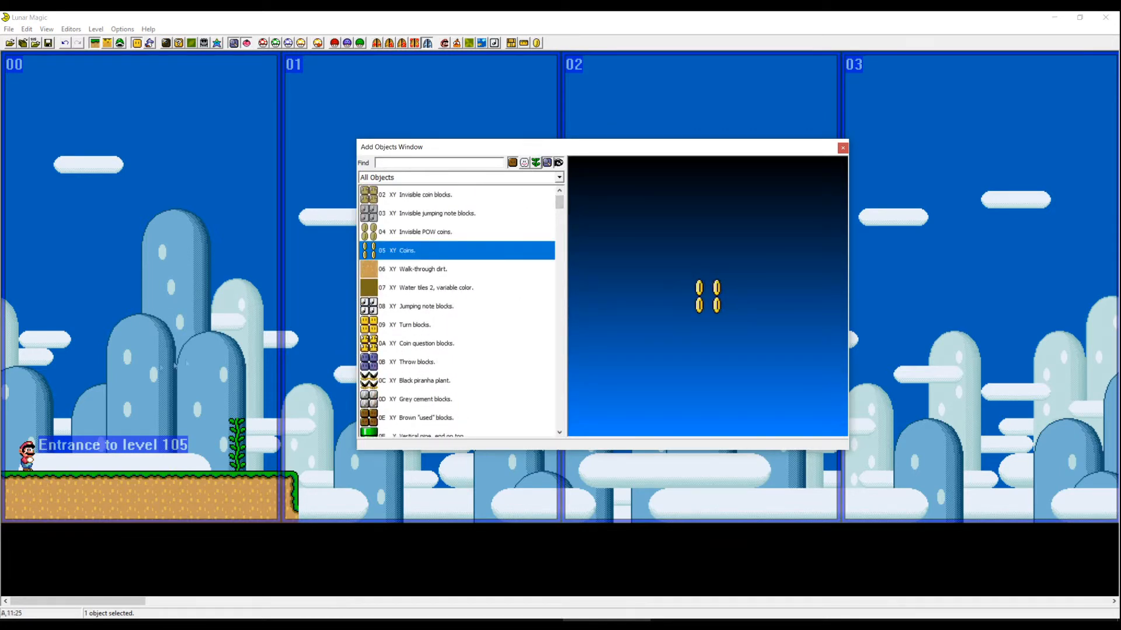
right_click(132, 377)
mouse_move(156, 395)
mouse_down()
mouse_move(189, 391)
mouse_move(167, 401)
mouse_up()
click(184, 364)
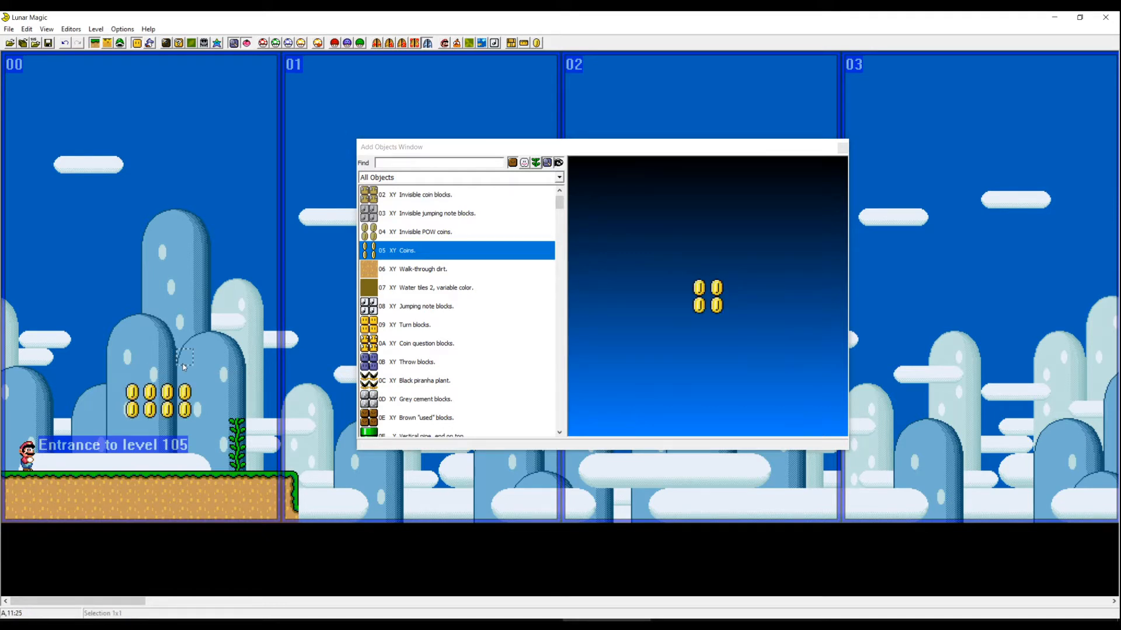
Step: Save level 105 to the ROM and pick the Walk-through dirt object from the moved list
click(47, 43)
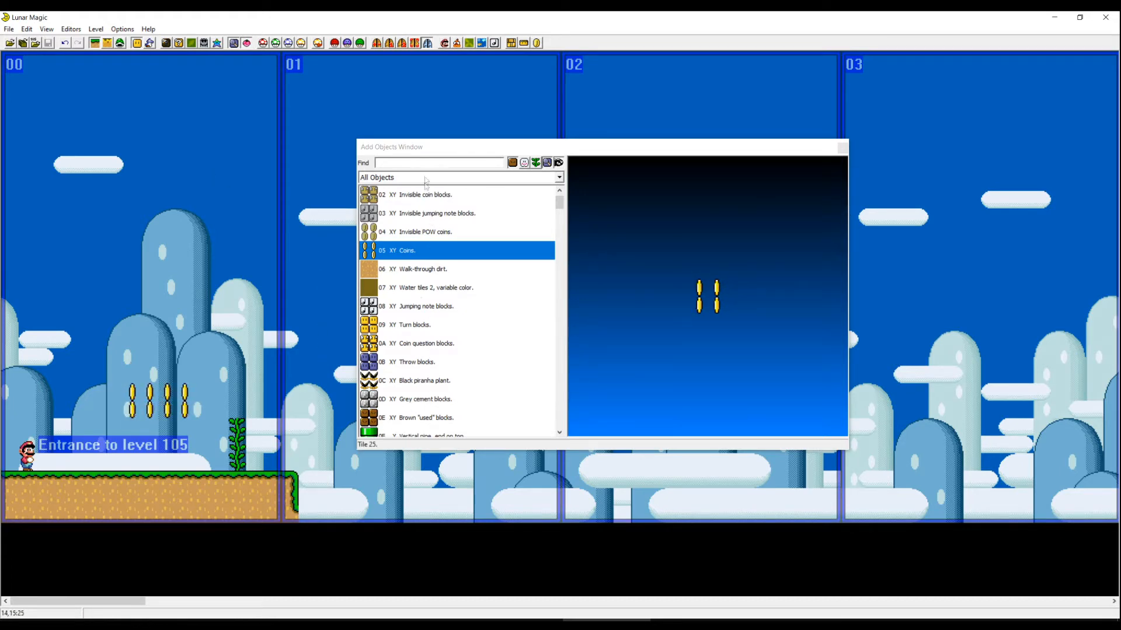
drag(438, 147, 485, 140)
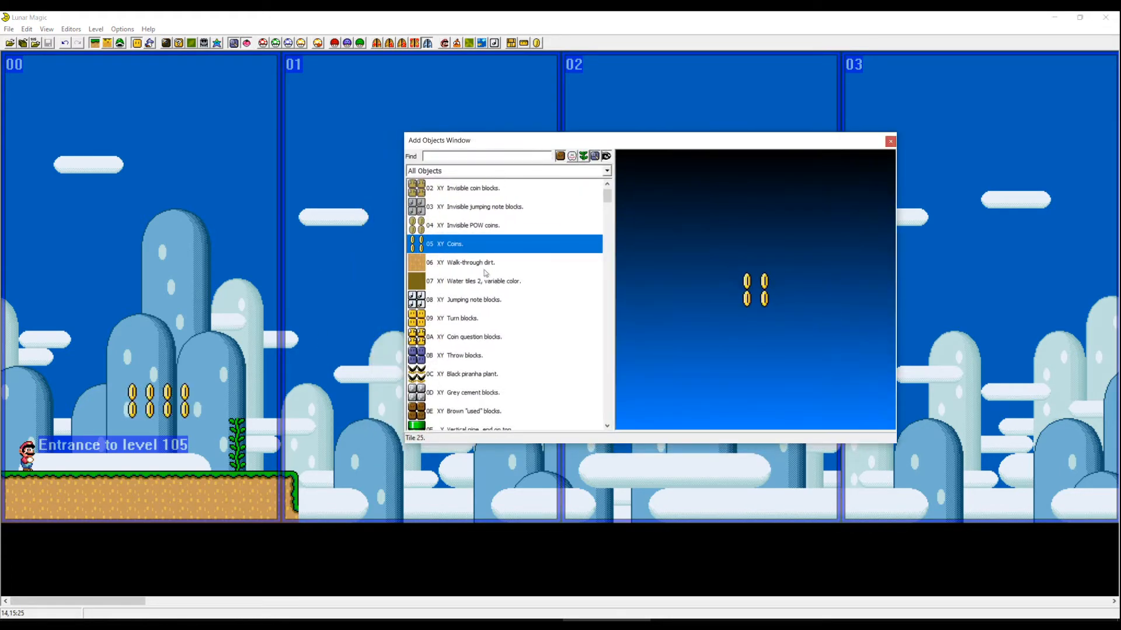
click(468, 263)
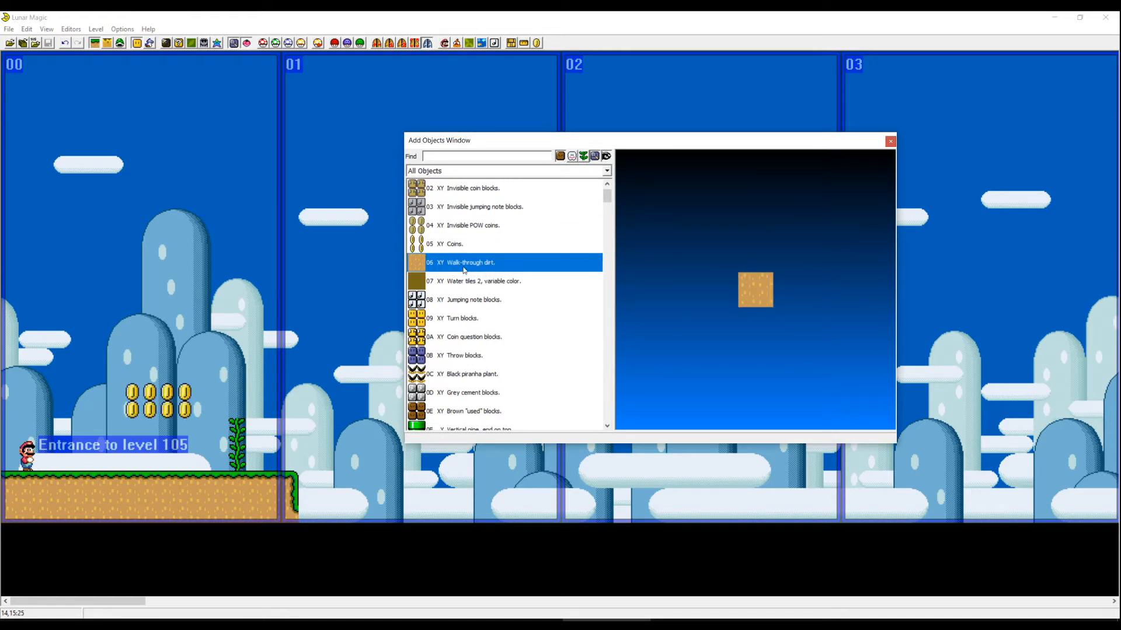
Step: Add an extra vine beside the first, nudge it, then delete it again
right_click(249, 433)
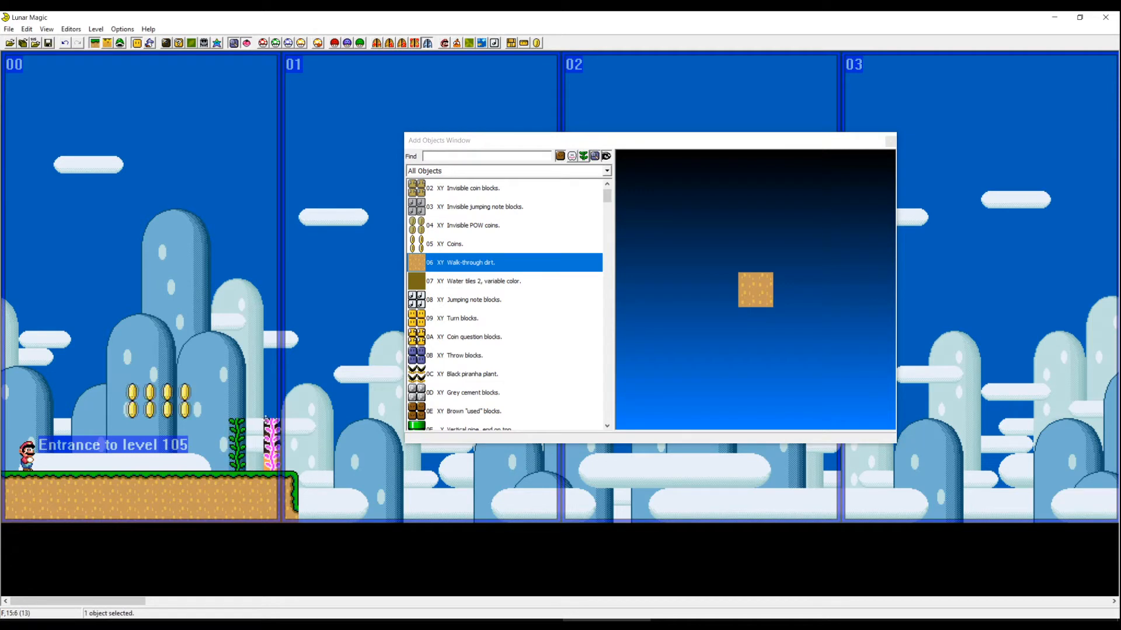
drag(272, 433, 255, 433)
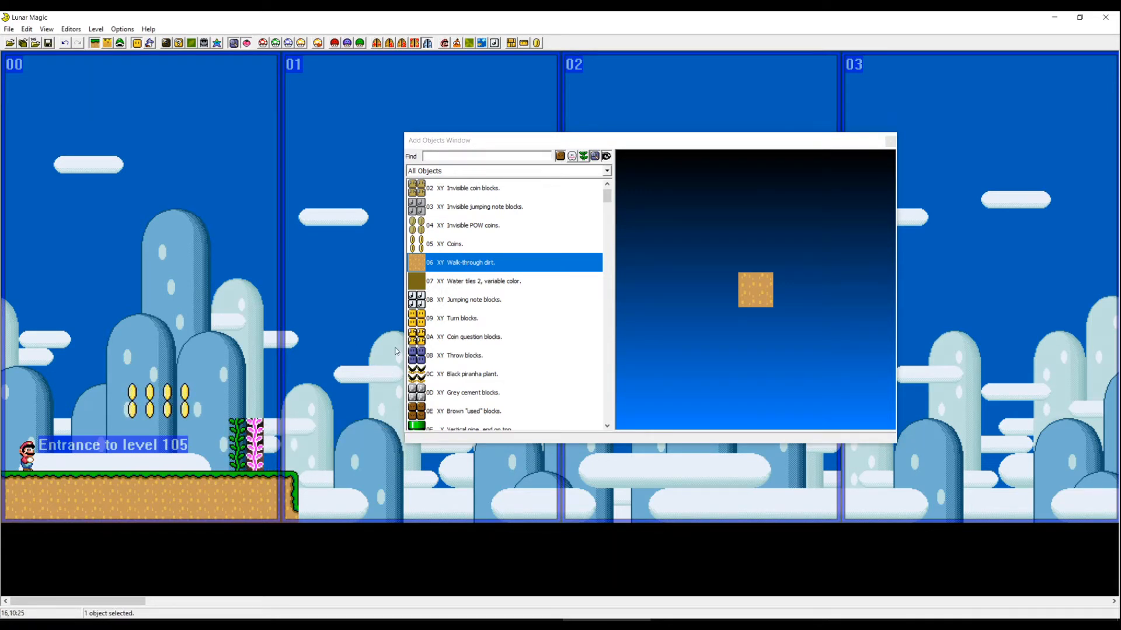
drag(254, 438, 273, 434)
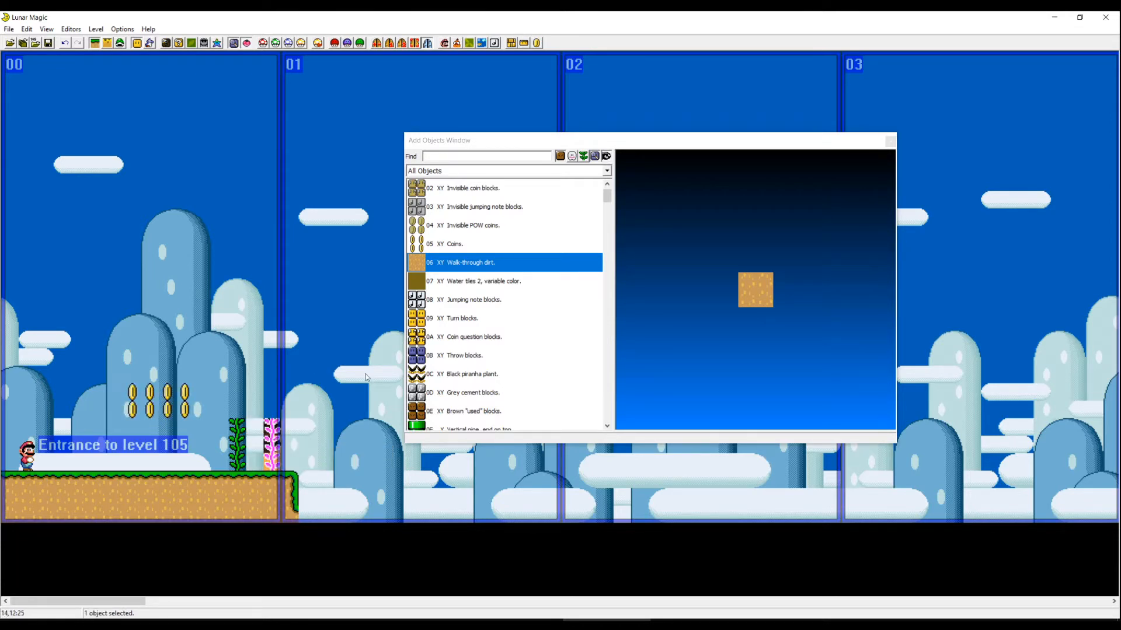
key(Delete)
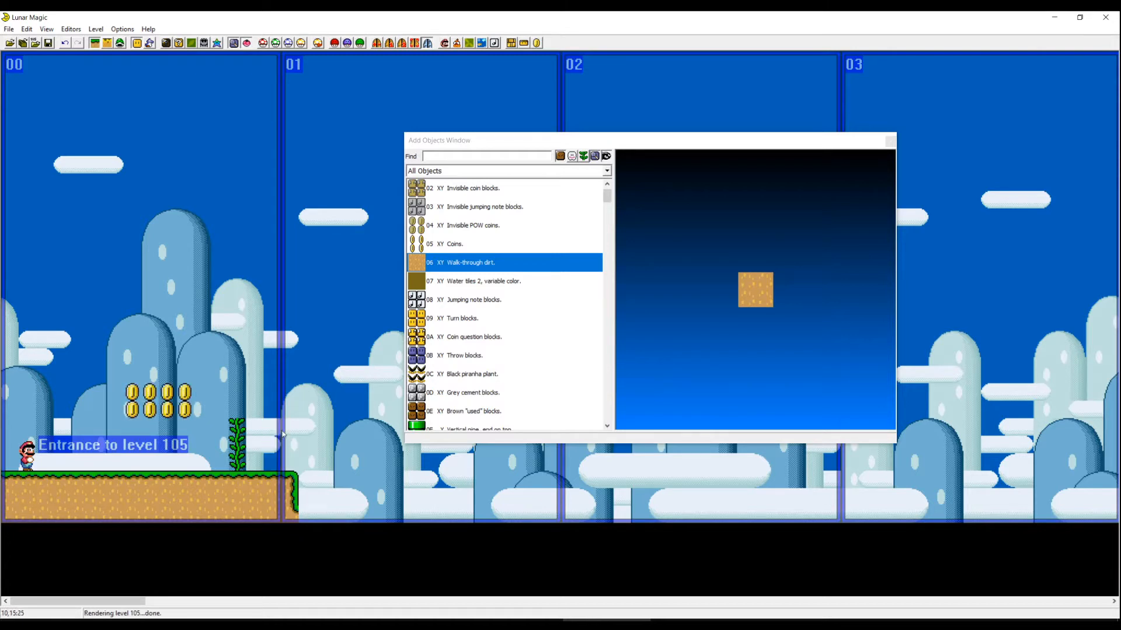
scroll(491, 306, down, 5)
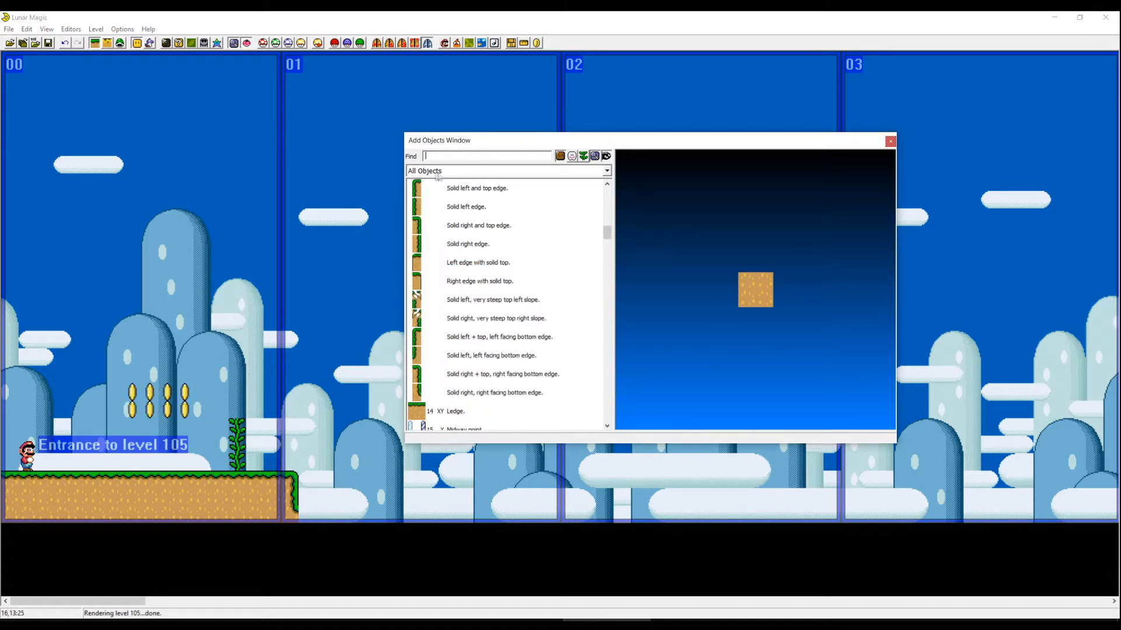
click(608, 172)
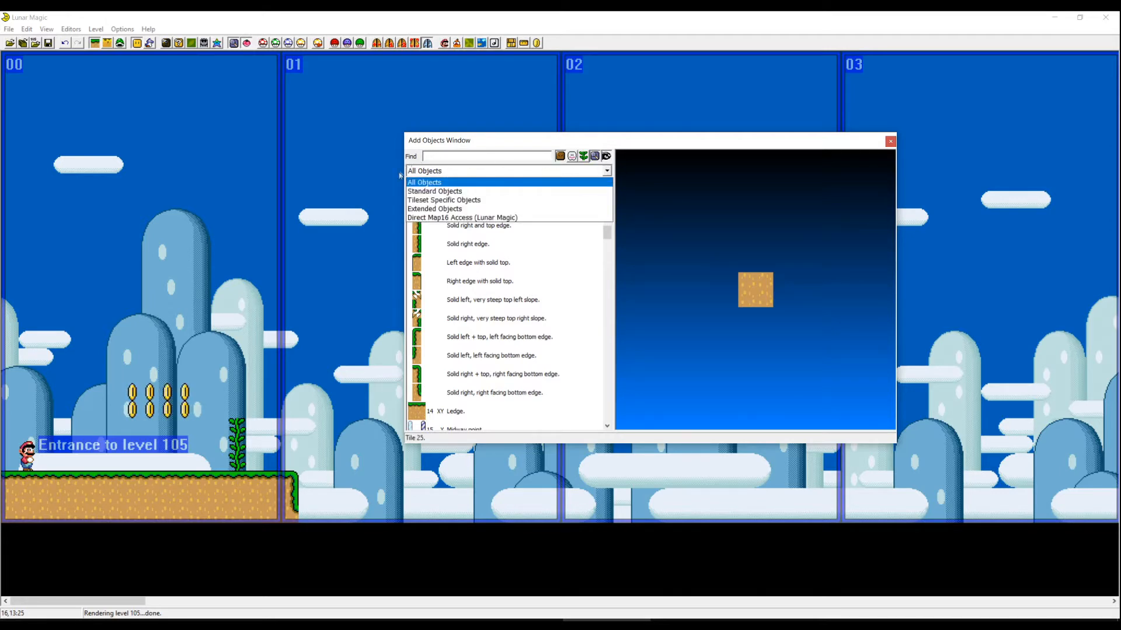
Step: Choose Direct Map16 Access as the object category and select the starting ground ledge
key(Down)
key(Down)
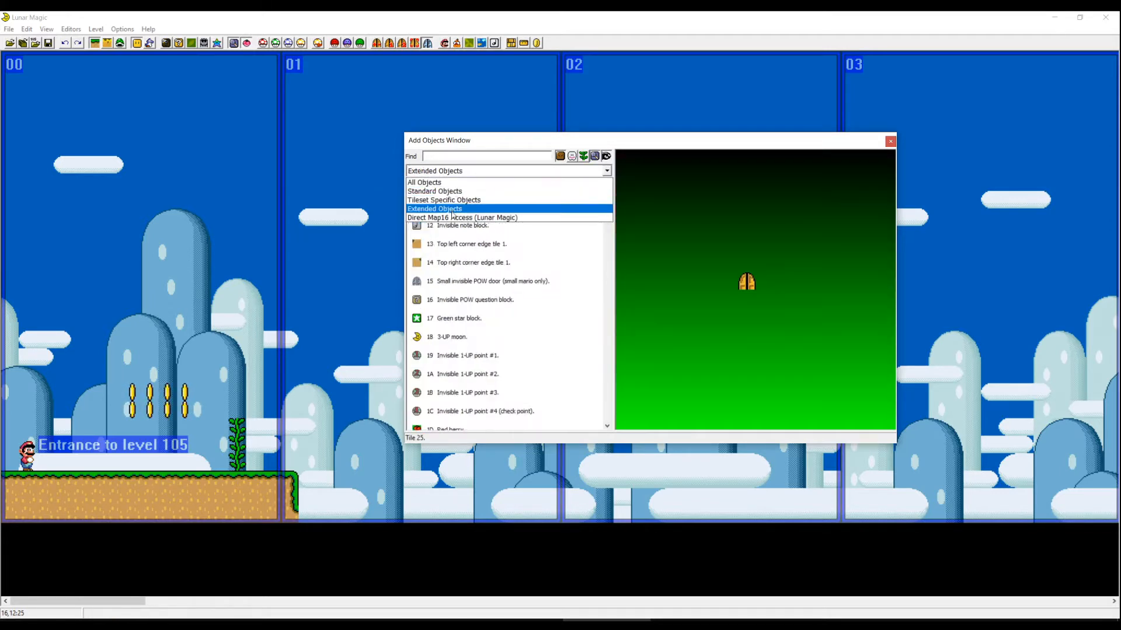
key(Down)
key(Down)
click(449, 218)
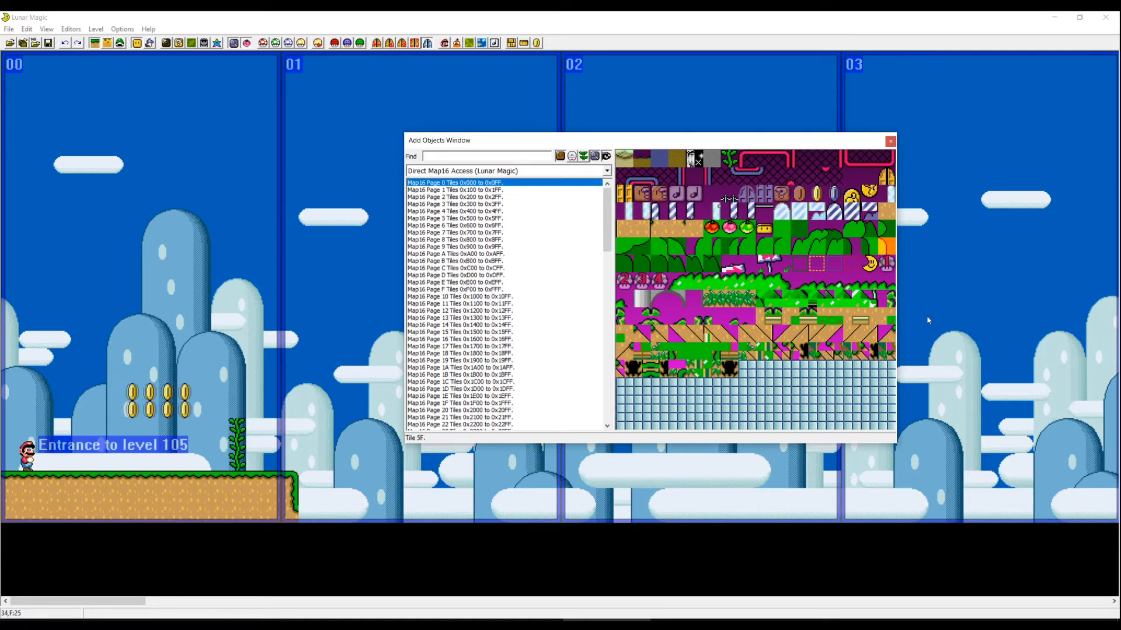
click(204, 484)
Step: Select and deselect the starting ground ledge in screen 00, returning to the tile list
click(254, 480)
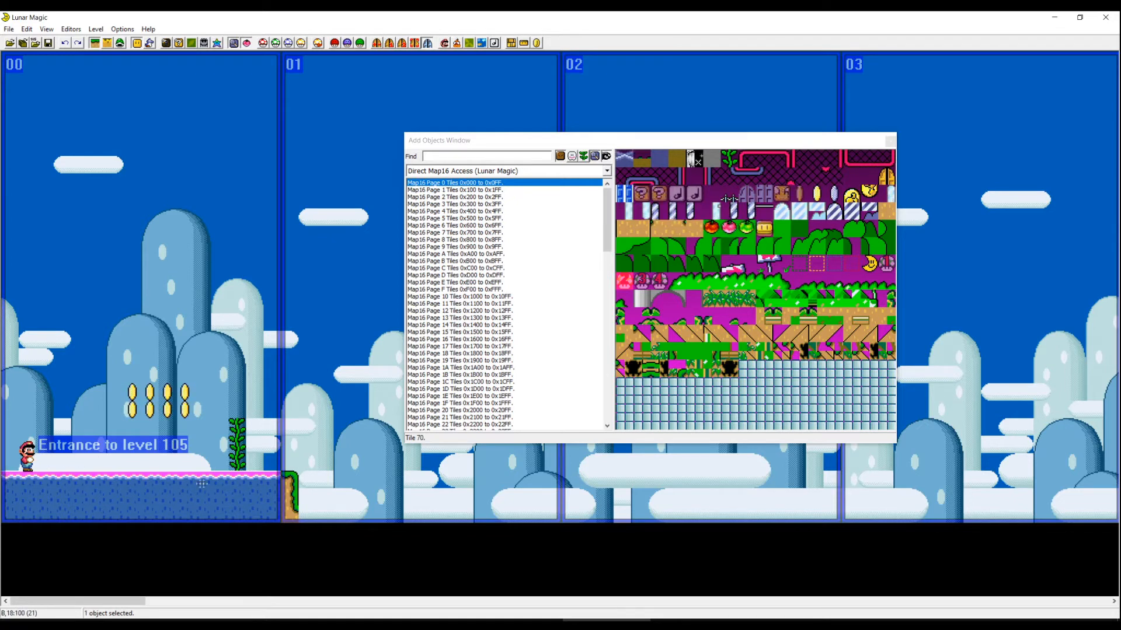
click(309, 475)
click(225, 499)
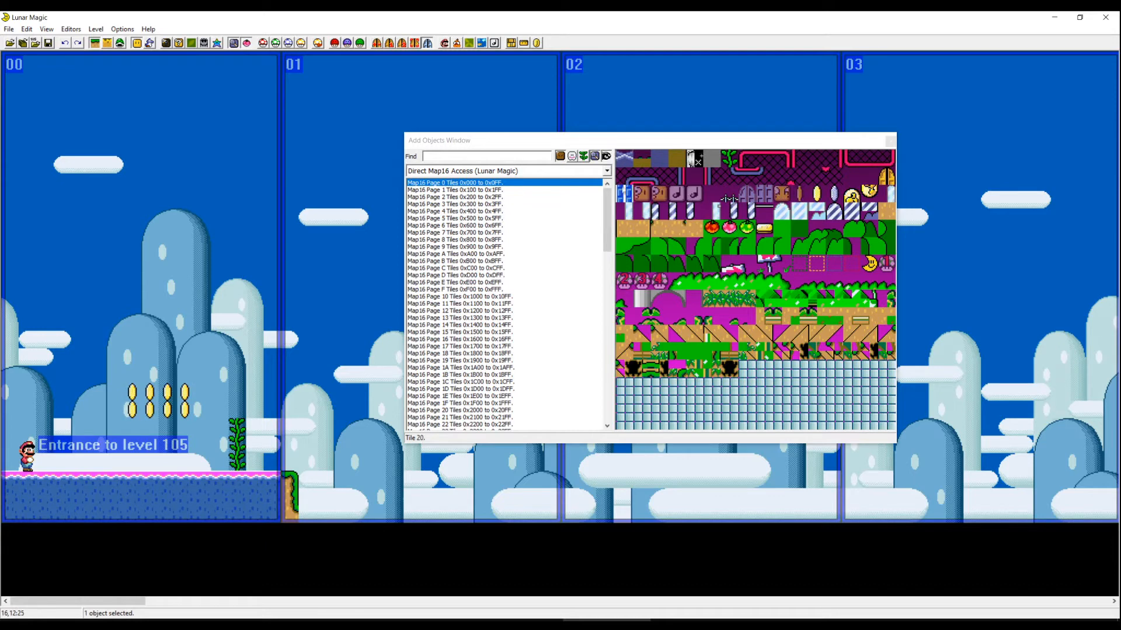
click(696, 159)
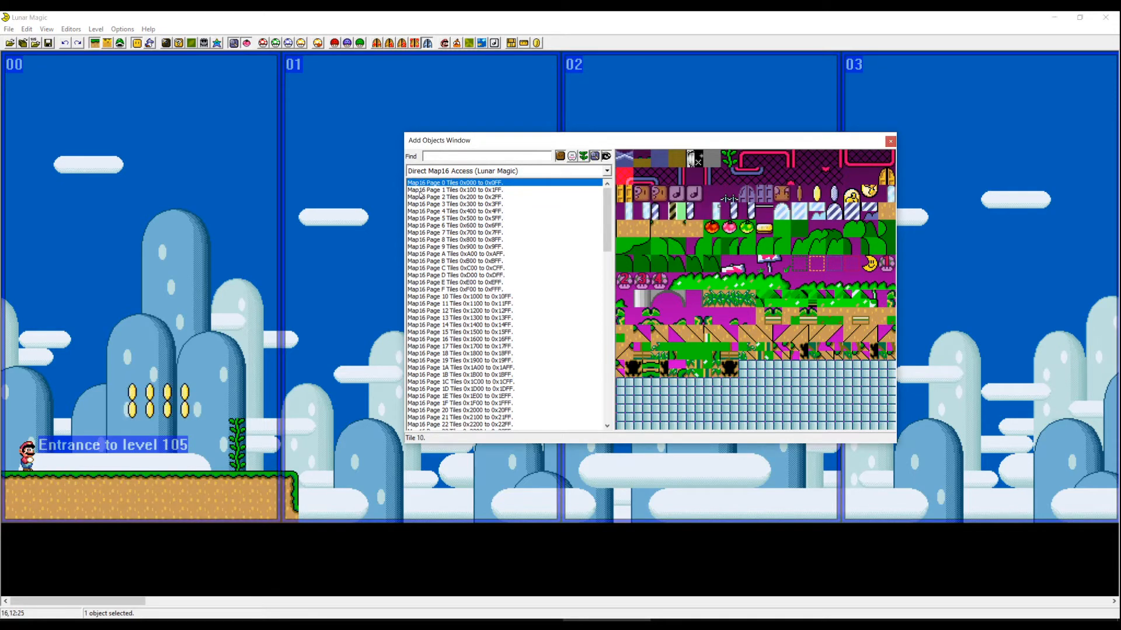
Step: Flip between Map16 pages 0, 1 and 2, settle on Page 1 and pick the ledge tile
key(Down)
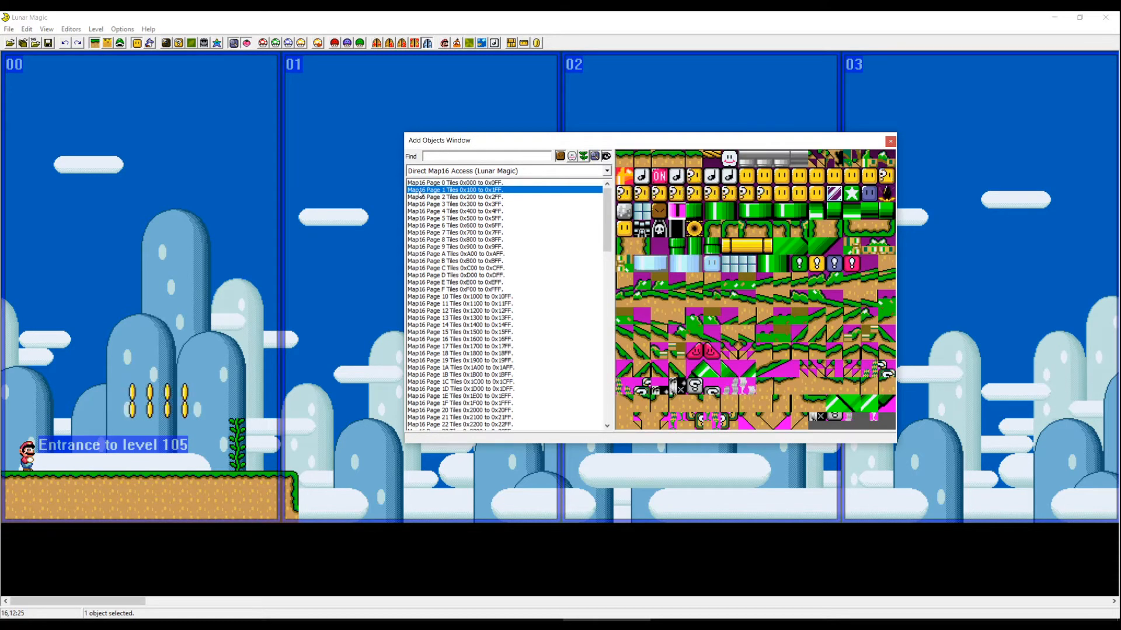
click(430, 199)
click(436, 191)
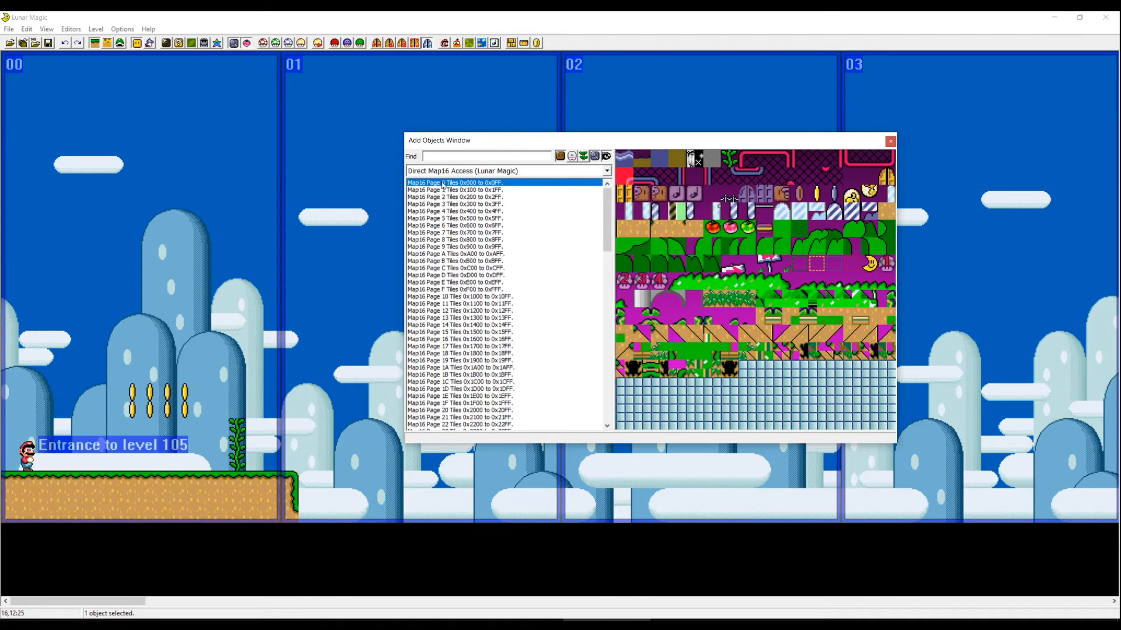
click(444, 190)
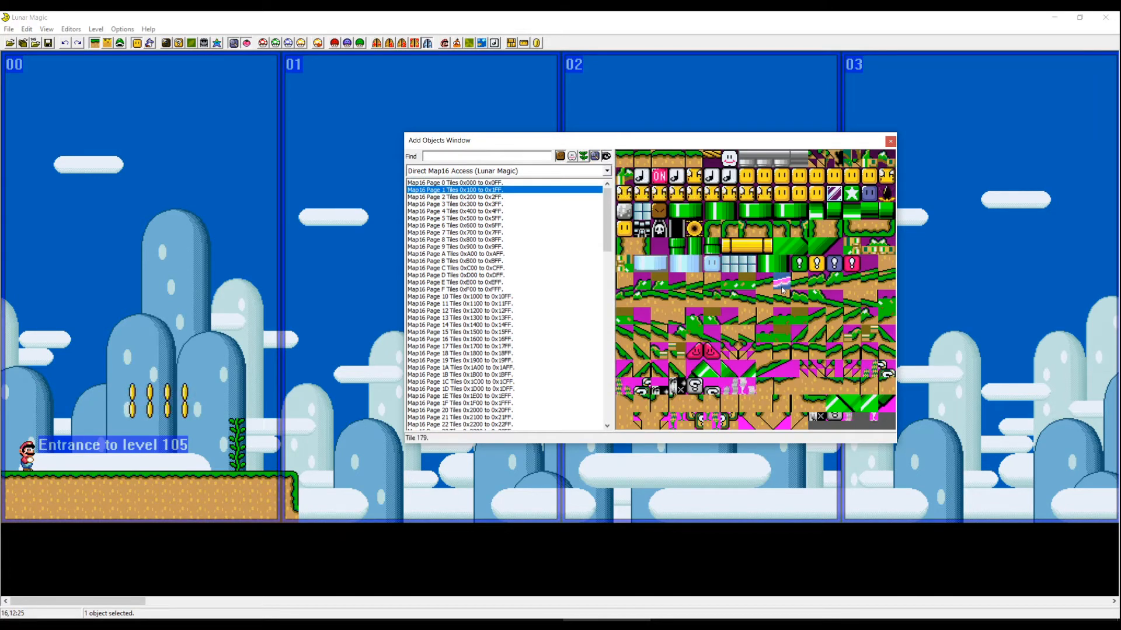
click(628, 162)
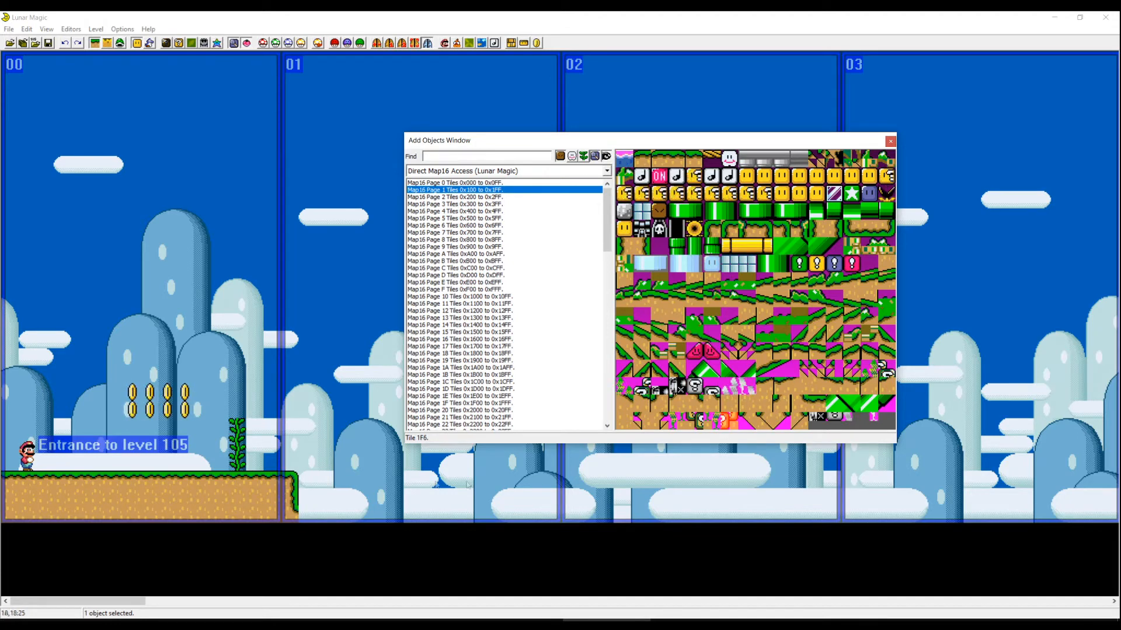
Step: Place the ledge tile in screen 01 and stretch it into a long grassy platform
right_click(383, 480)
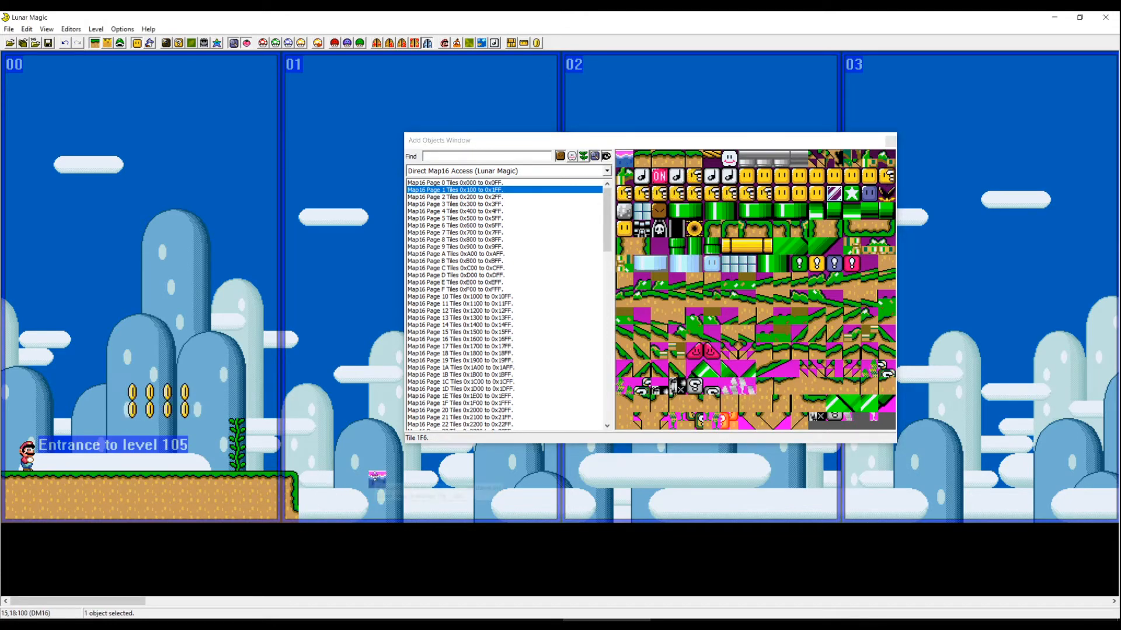
drag(383, 482, 361, 443)
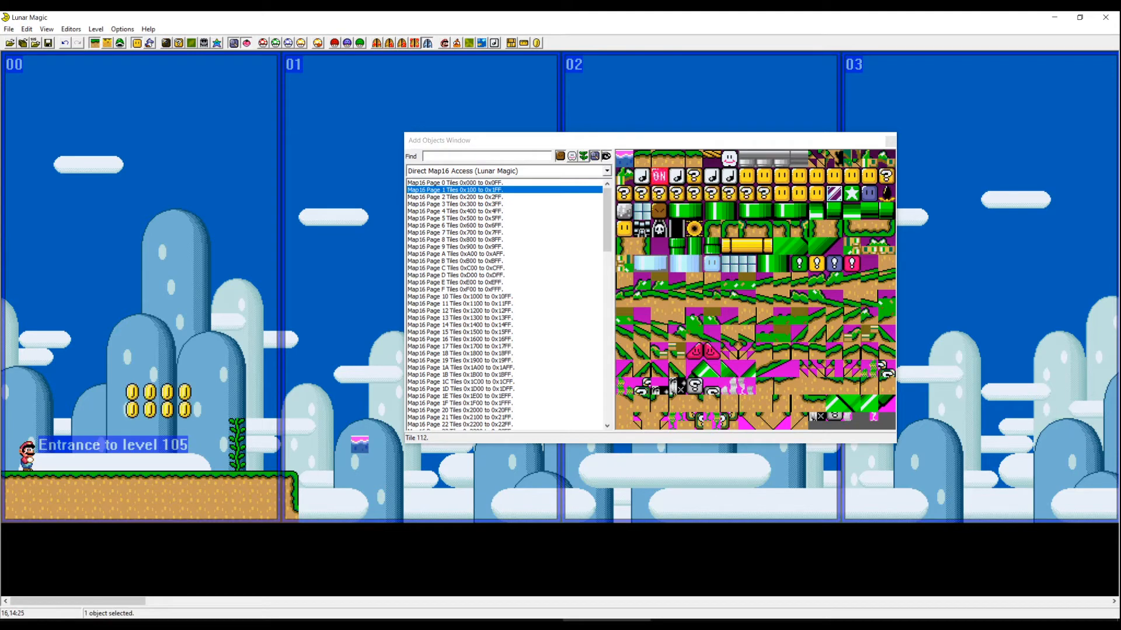
click(626, 160)
click(361, 446)
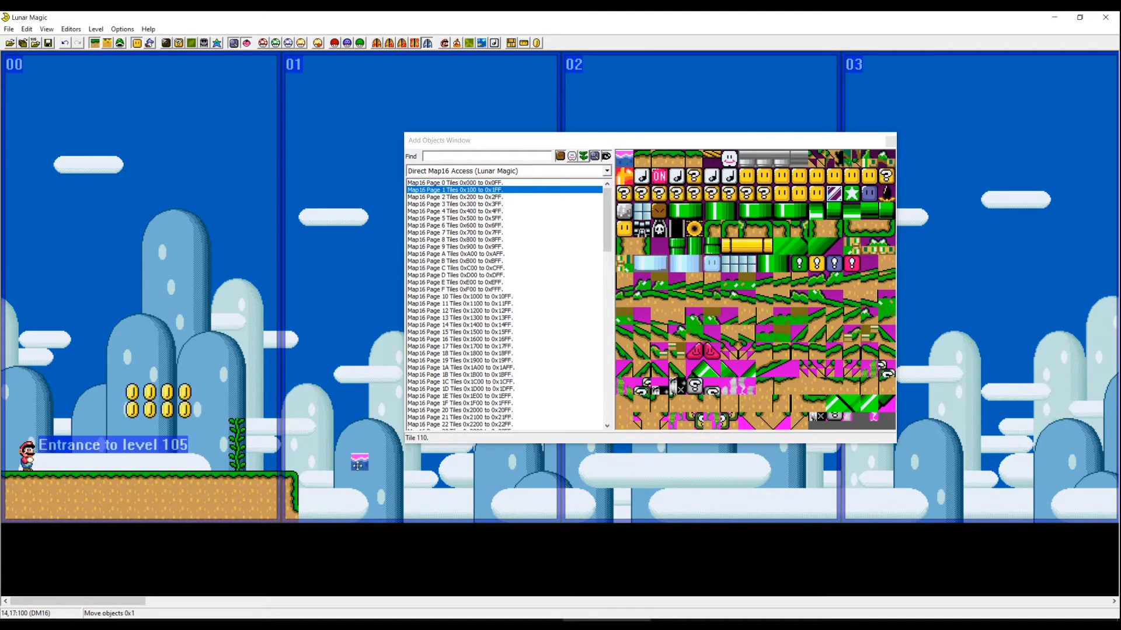
drag(360, 460, 508, 460)
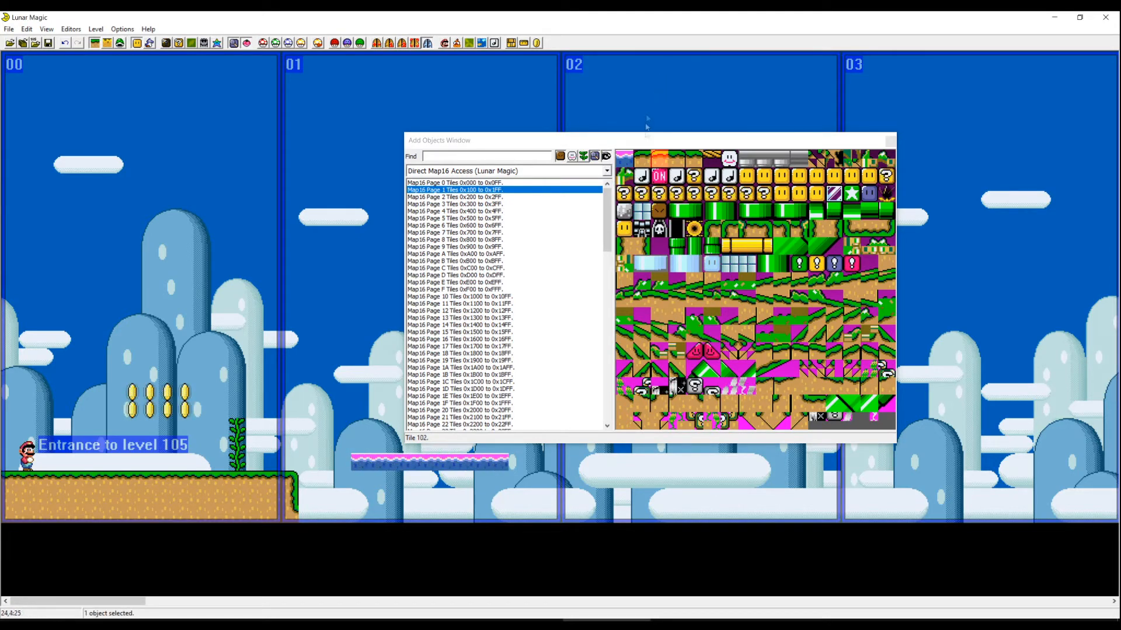
drag(646, 140, 657, 99)
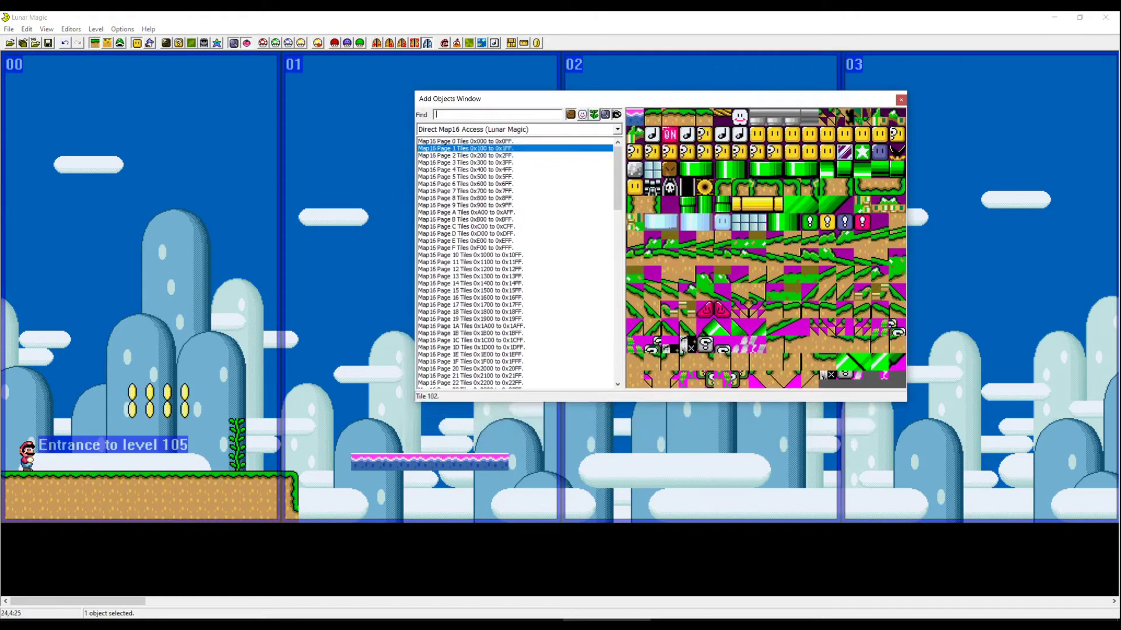
Step: Fill tile 1F0 dirt beneath the platform down to ground level, keeping the grass top
click(637, 382)
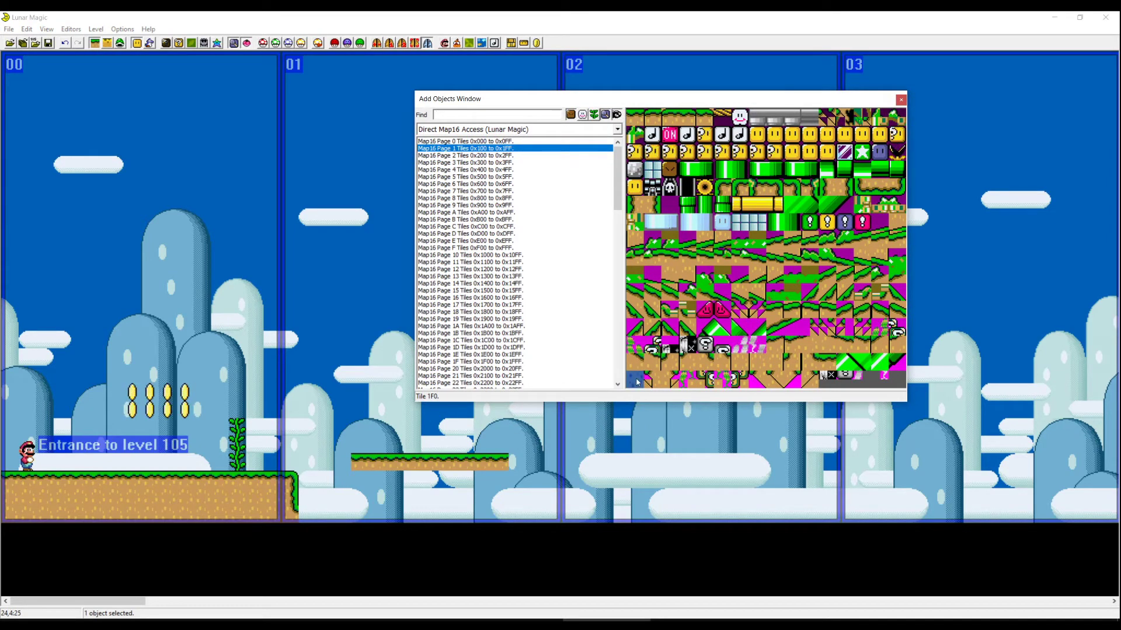
right_click(361, 481)
mouse_move(361, 482)
mouse_down()
mouse_move(506, 503)
mouse_move(475, 442)
mouse_move(230, 475)
mouse_move(448, 486)
mouse_up()
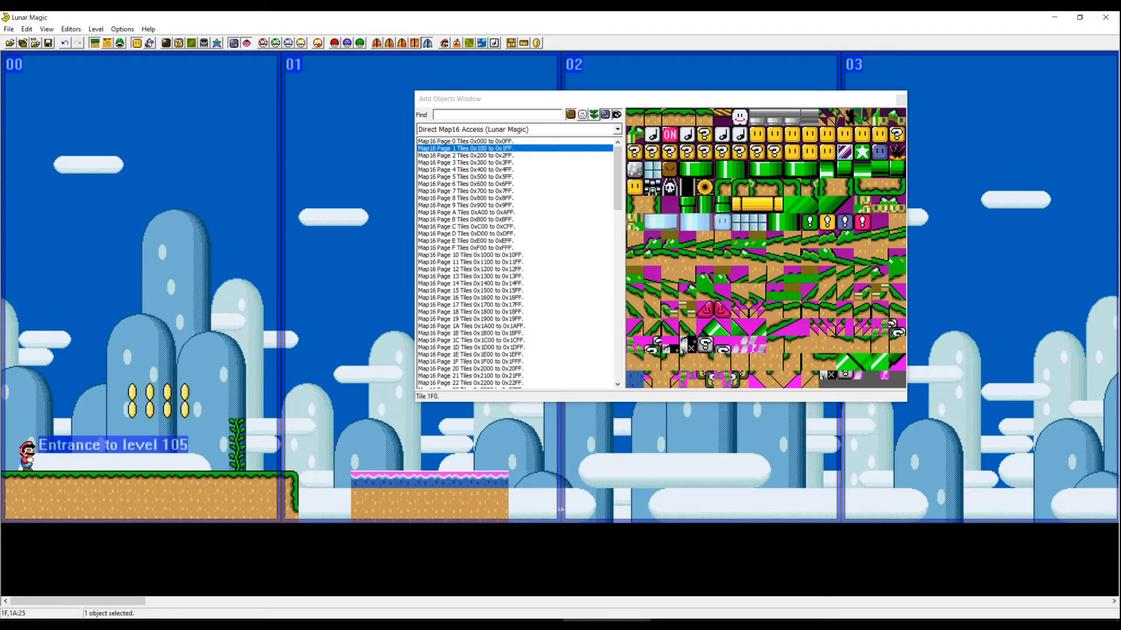
key(Delete)
key(Up)
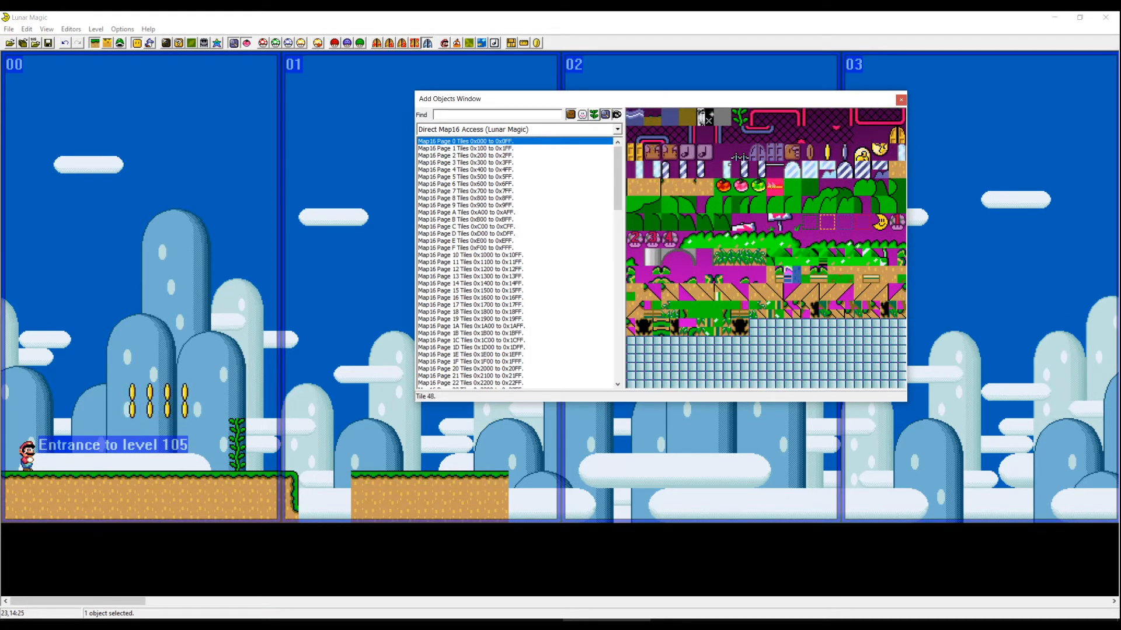
key(Down)
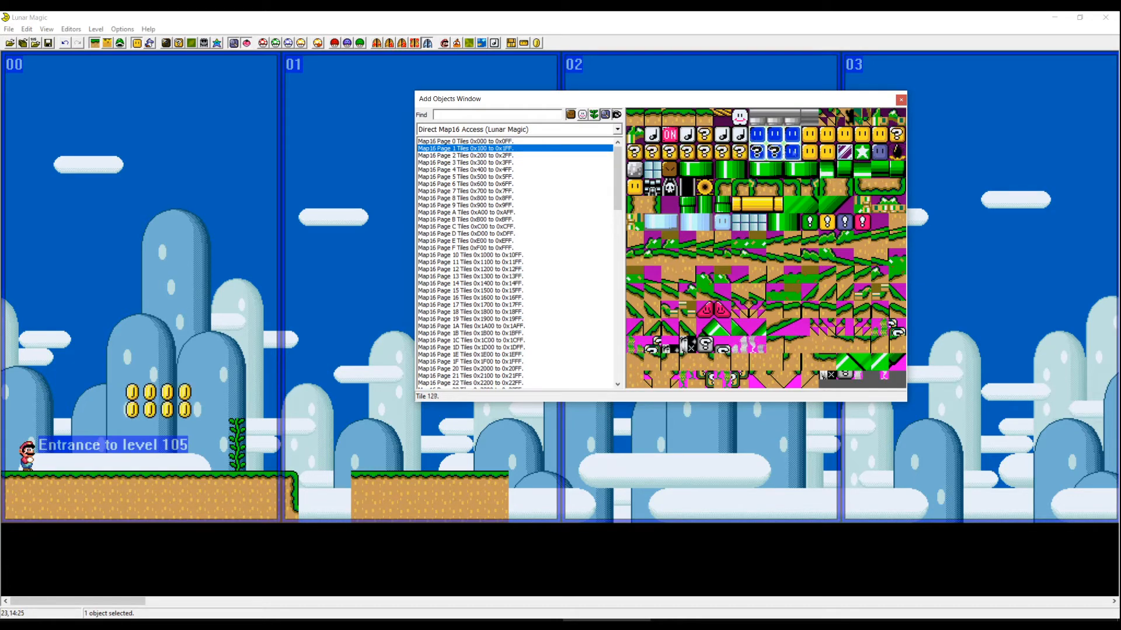
click(791, 150)
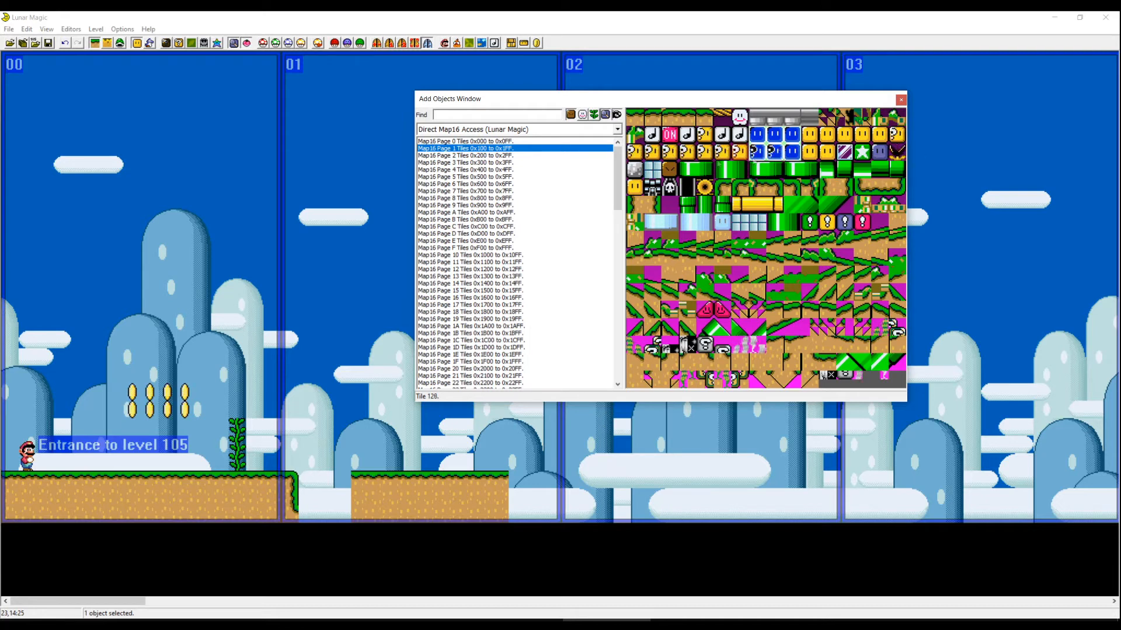
right_click(306, 261)
drag(307, 261, 342, 254)
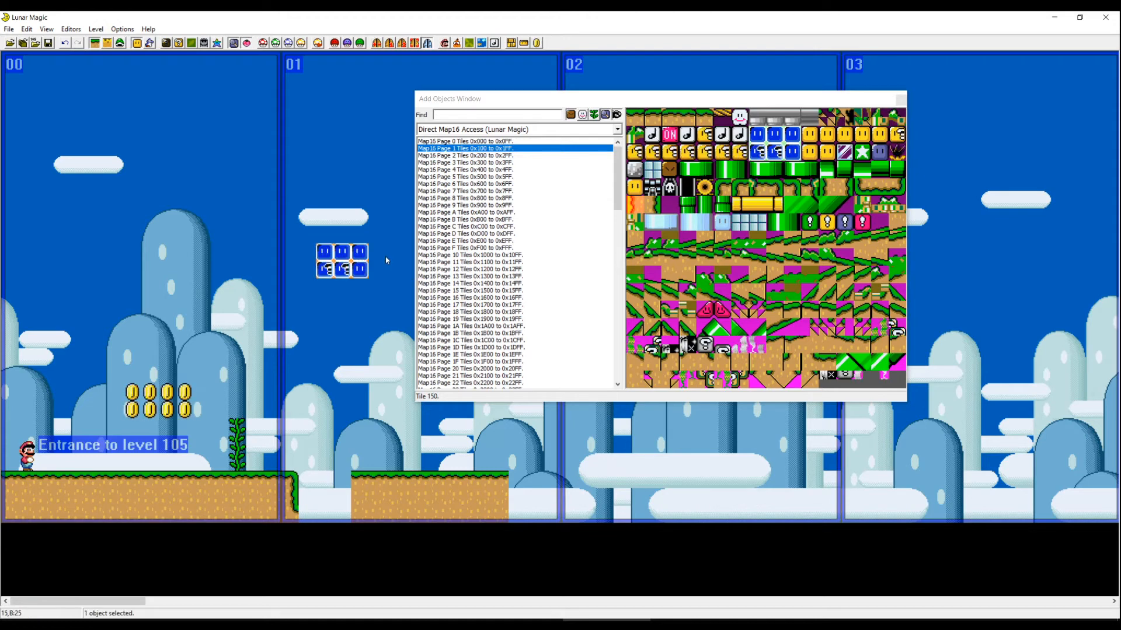
key(Delete)
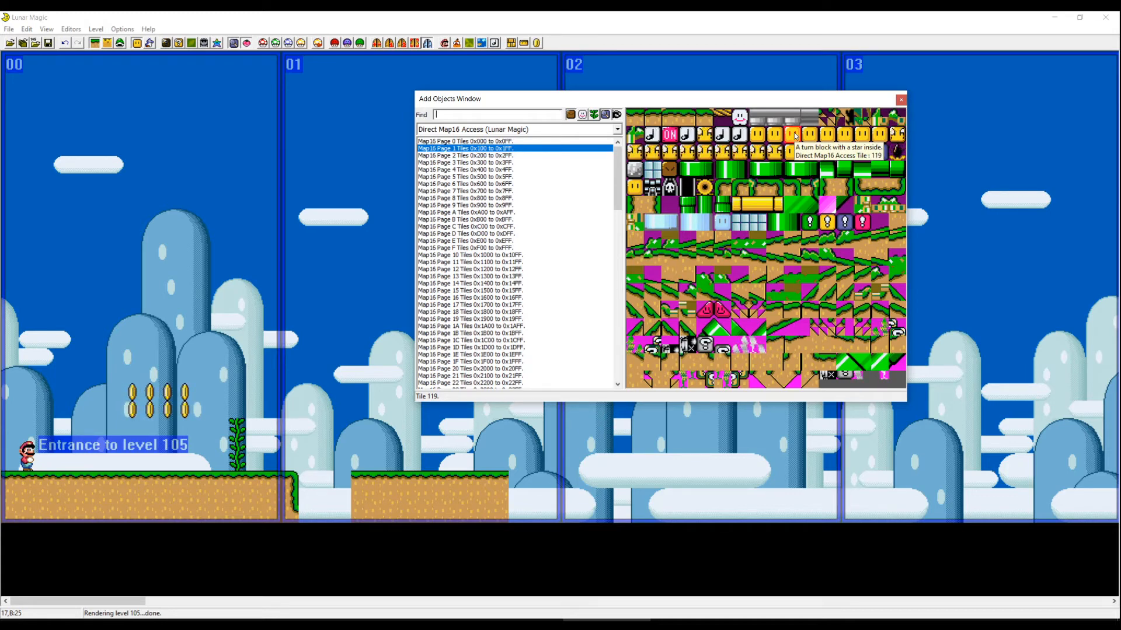
right_click(89, 419)
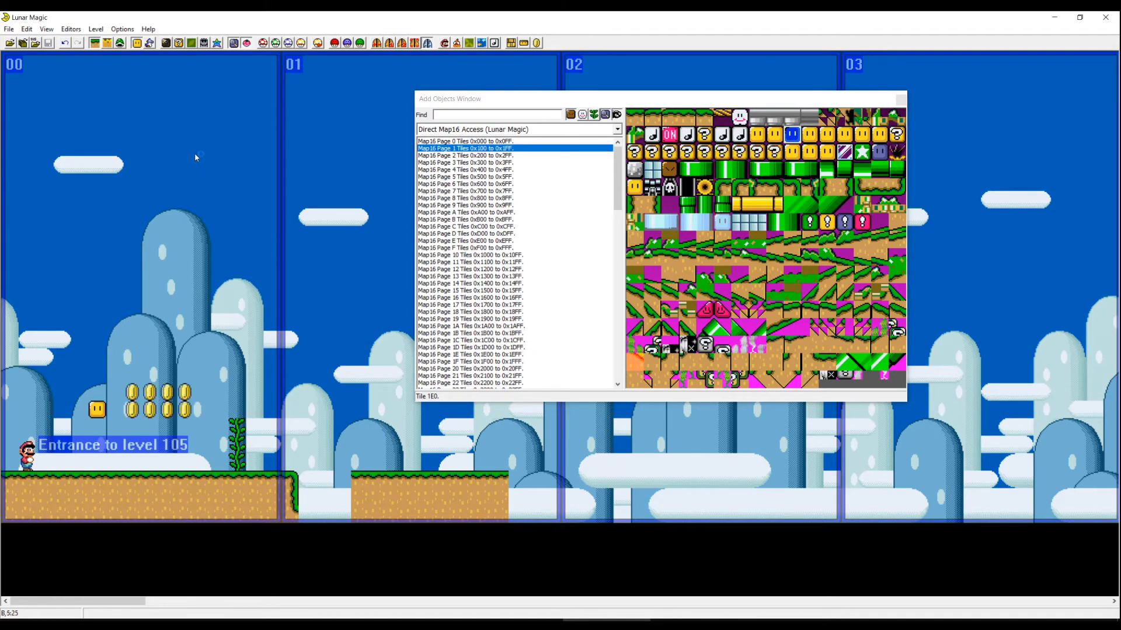
Step: Test play with F4 so Mario hits the yellow block, releases the star into the coins, then stop
key(F4)
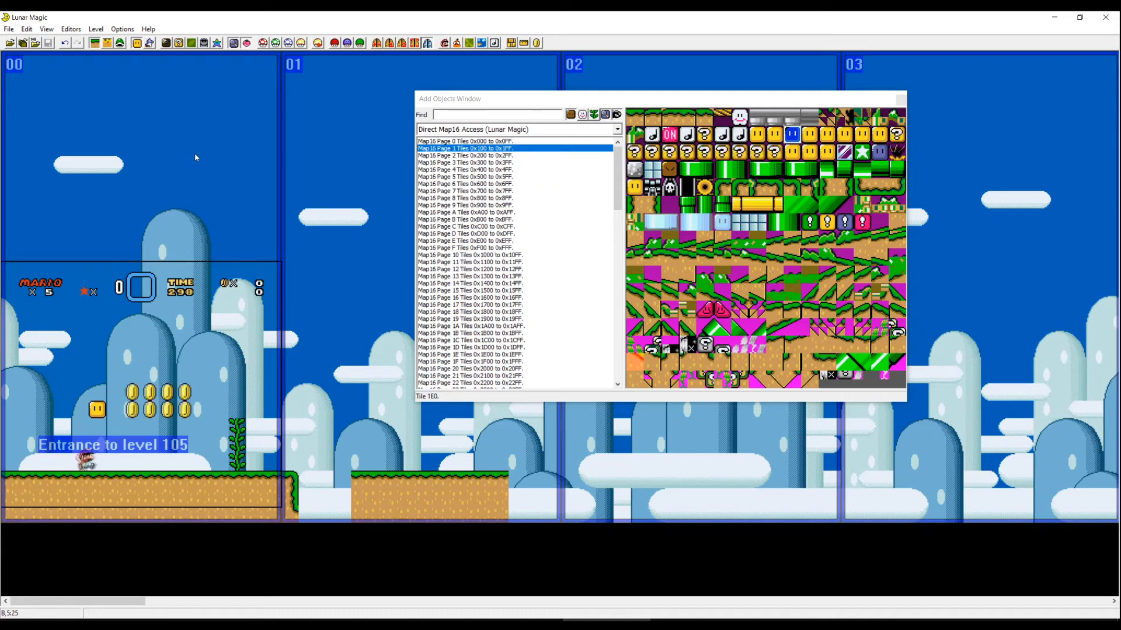
key(Left)
key(Up)
key(Right)
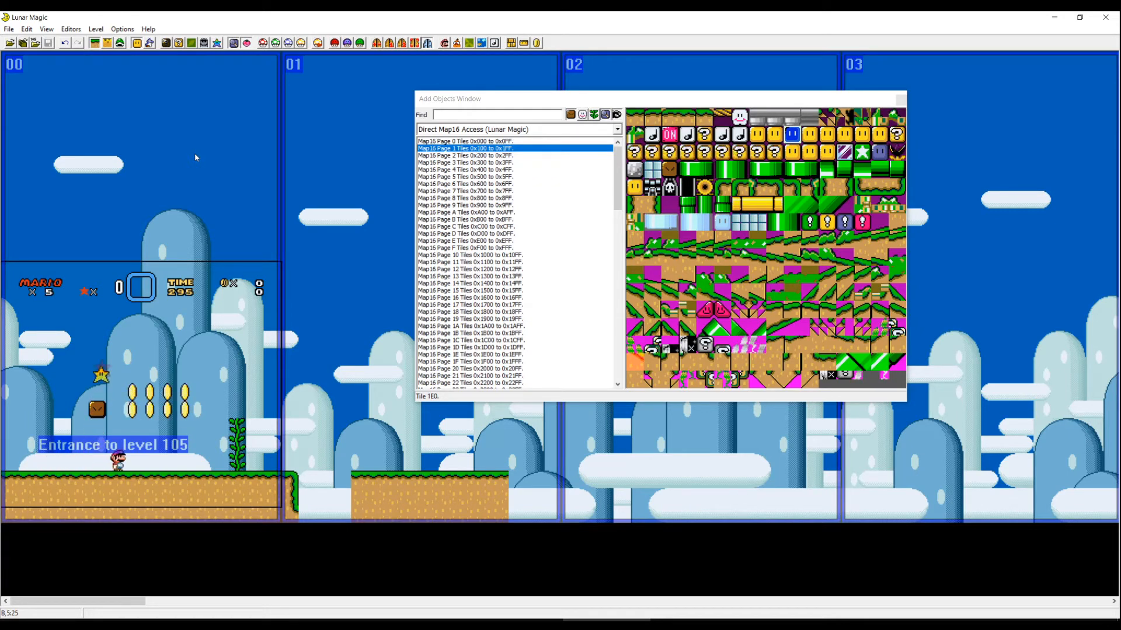
key(Right)
key(Up)
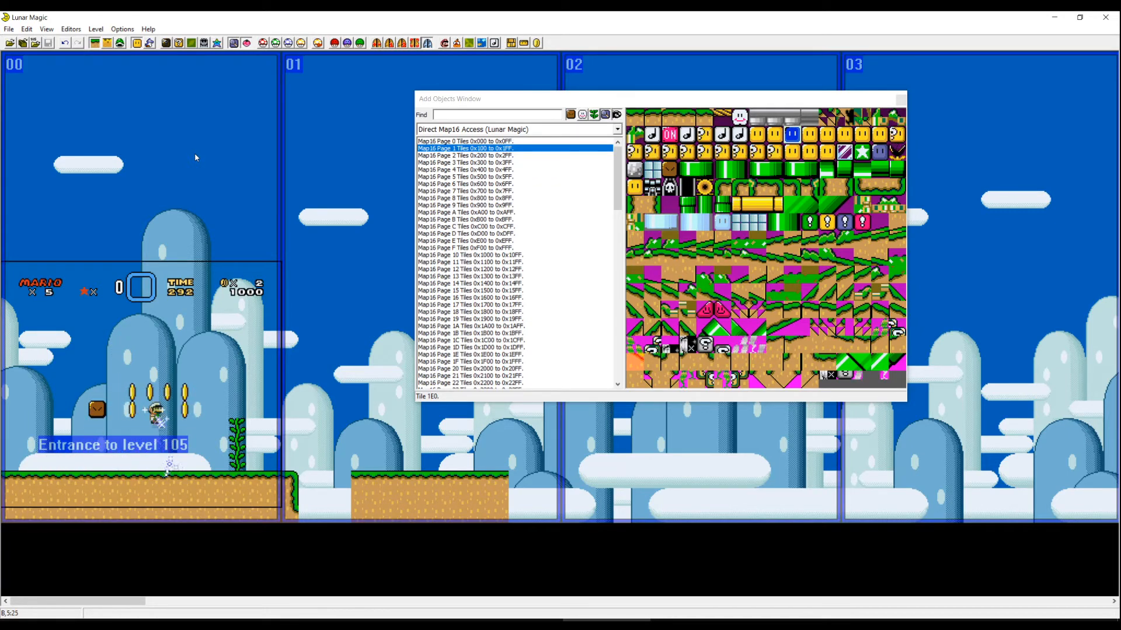
key(Escape)
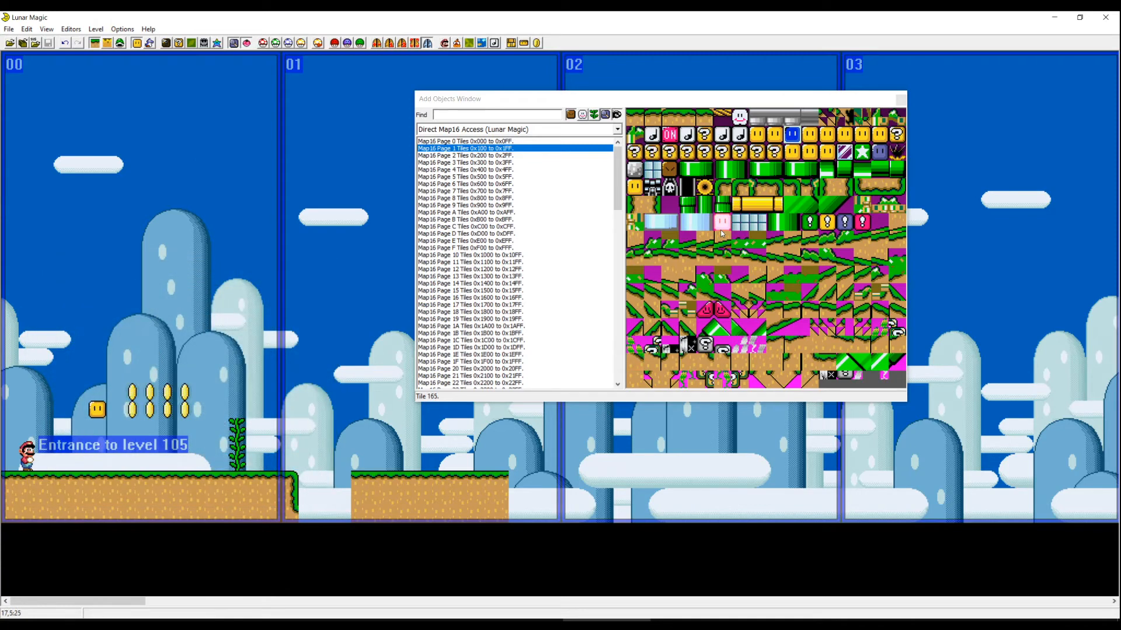
click(615, 188)
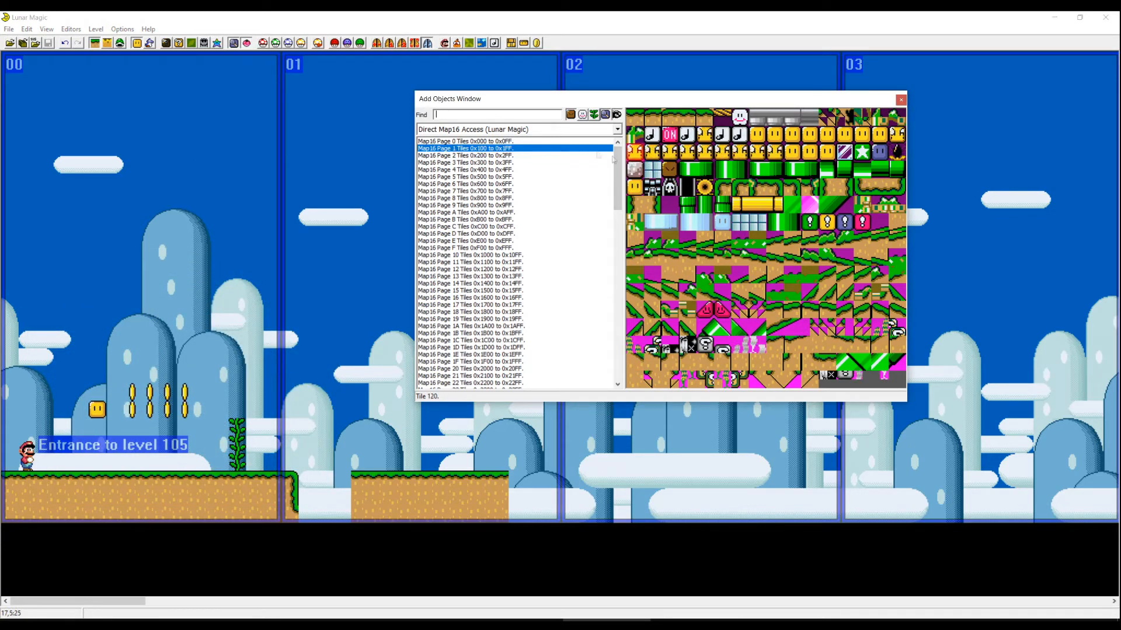
Step: Browse Map16 pages 2, 3 and 4 in the tile palette
click(569, 156)
click(569, 148)
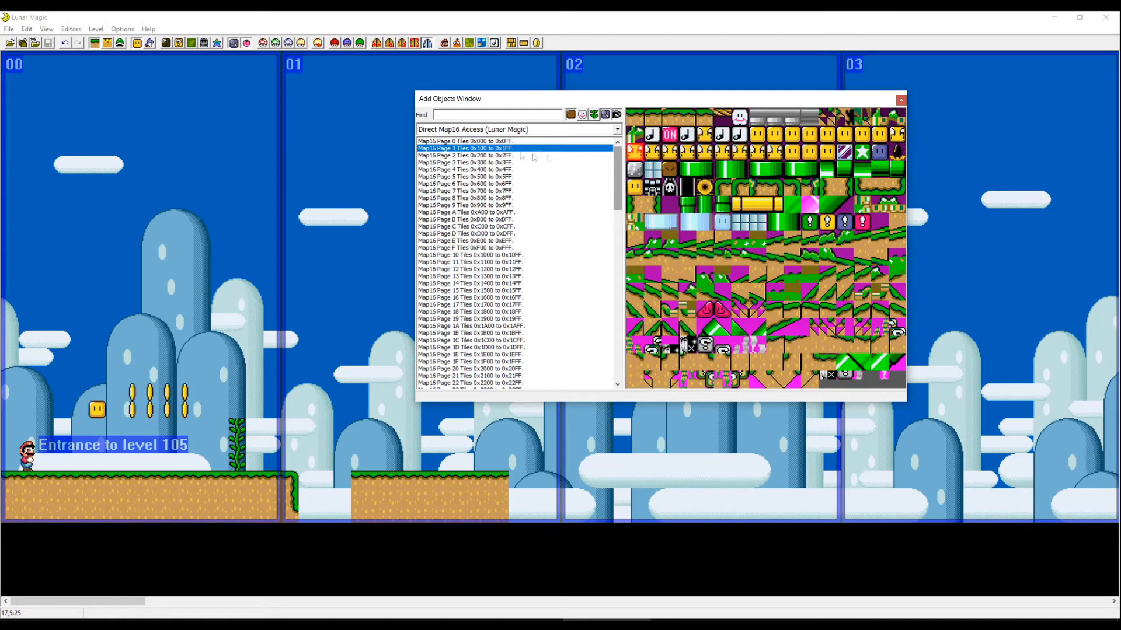
click(508, 156)
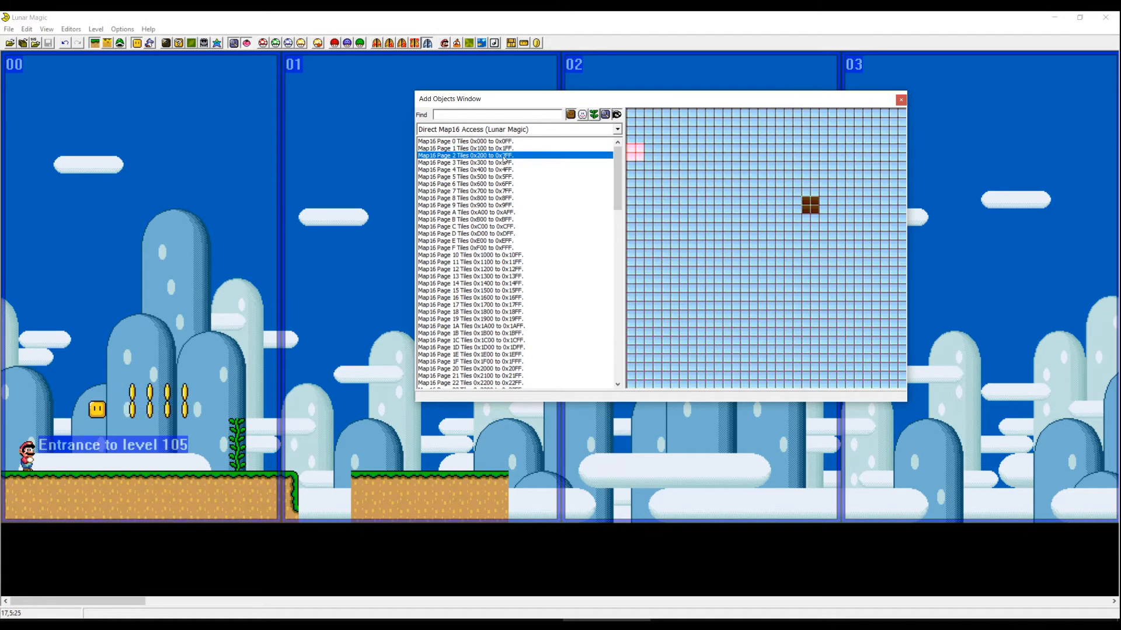
click(509, 163)
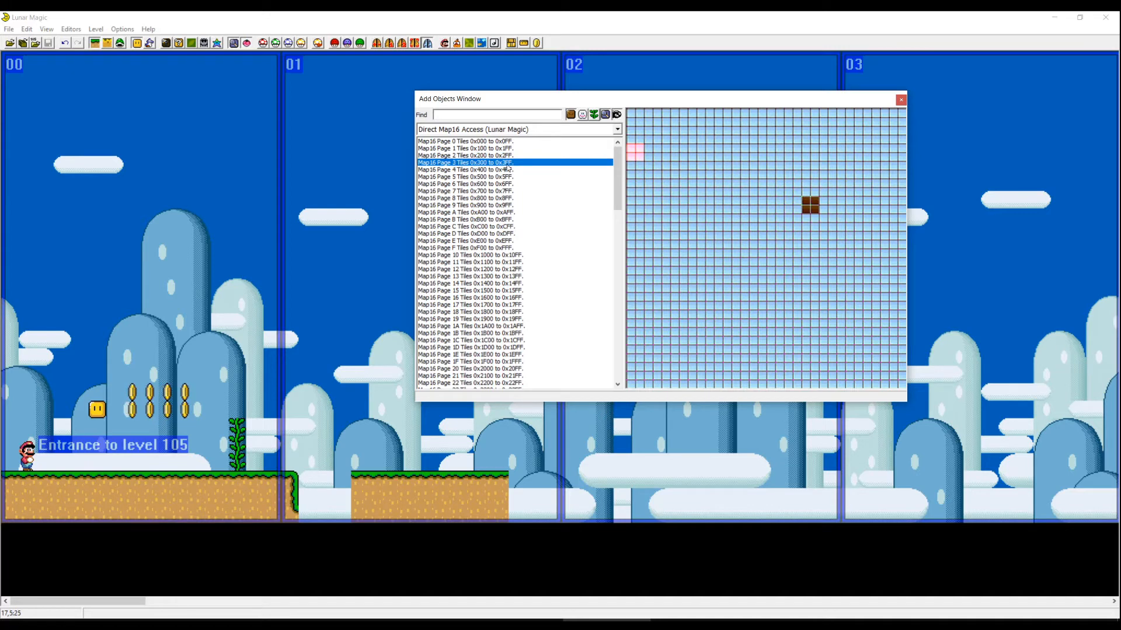
drag(621, 178, 619, 368)
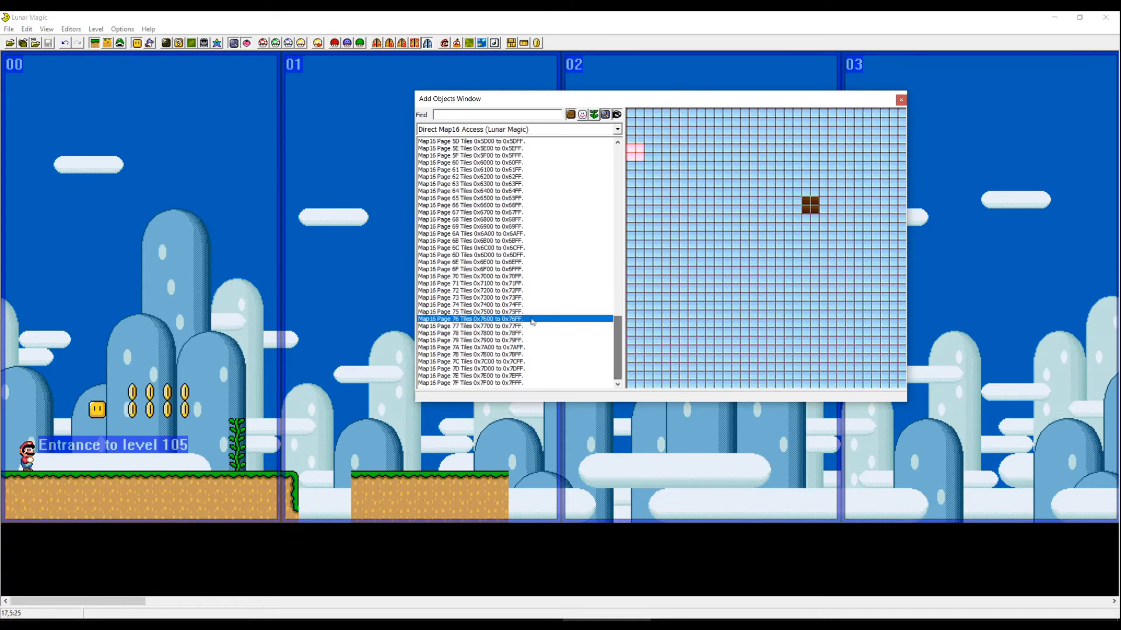
click(507, 368)
click(509, 383)
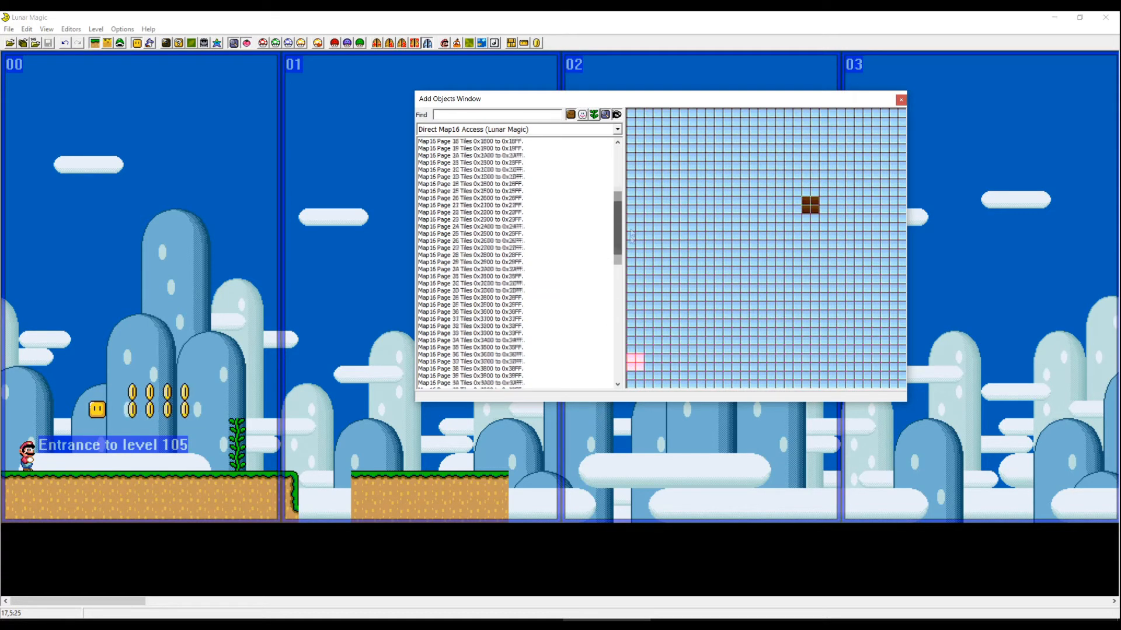
drag(618, 368, 618, 149)
Step: Return to the Page 1 tiles and close the tile-adding window
click(477, 156)
click(477, 149)
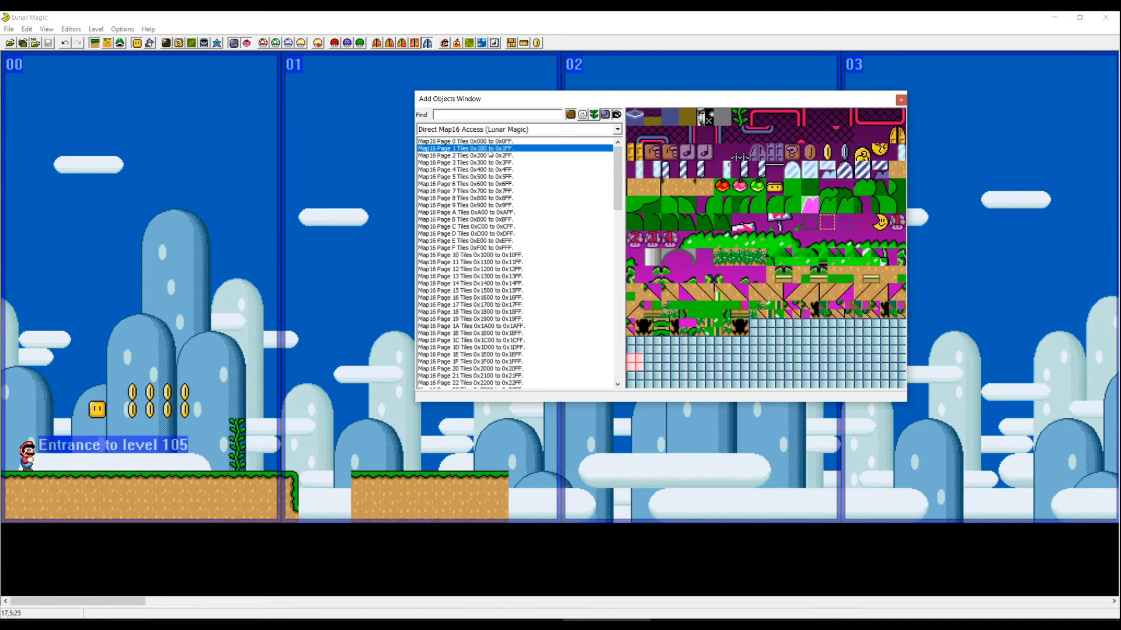
click(477, 157)
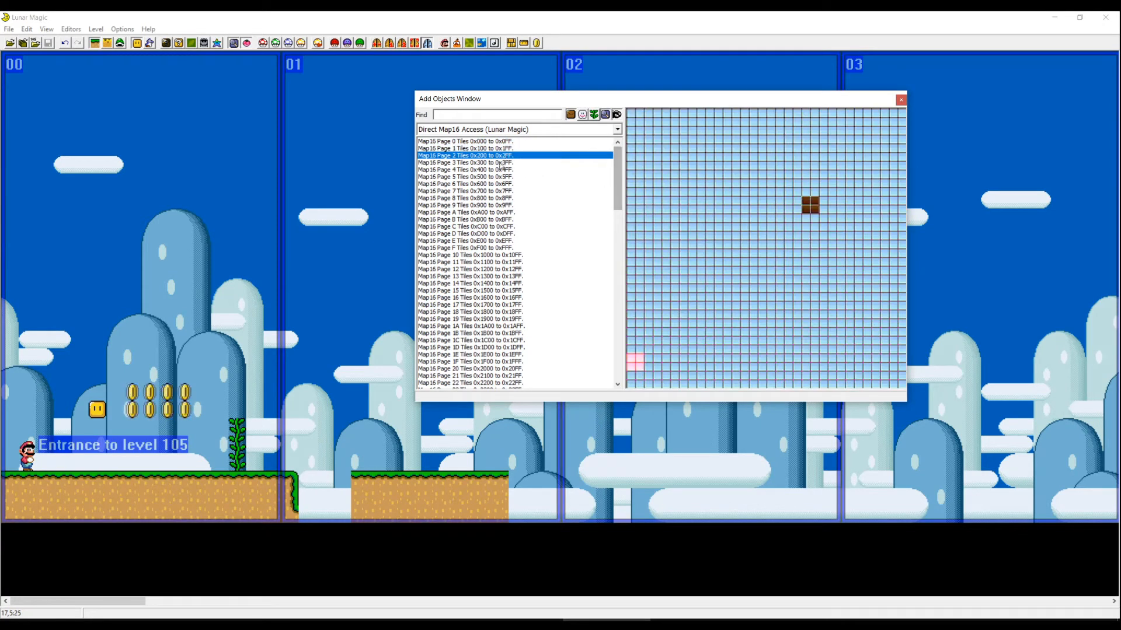
click(477, 148)
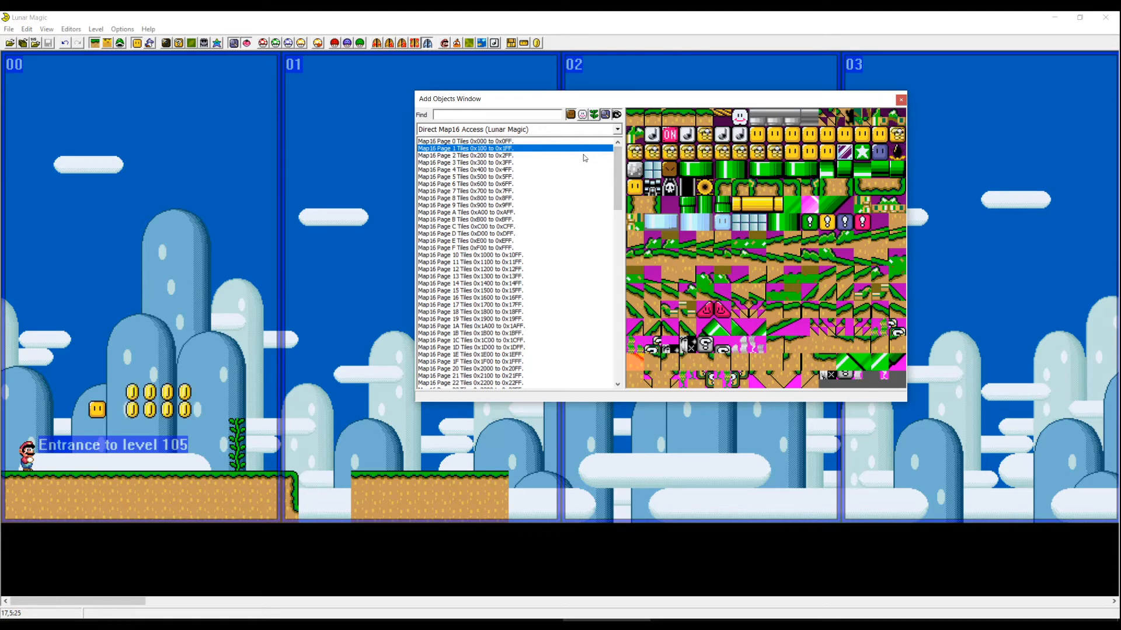
click(901, 98)
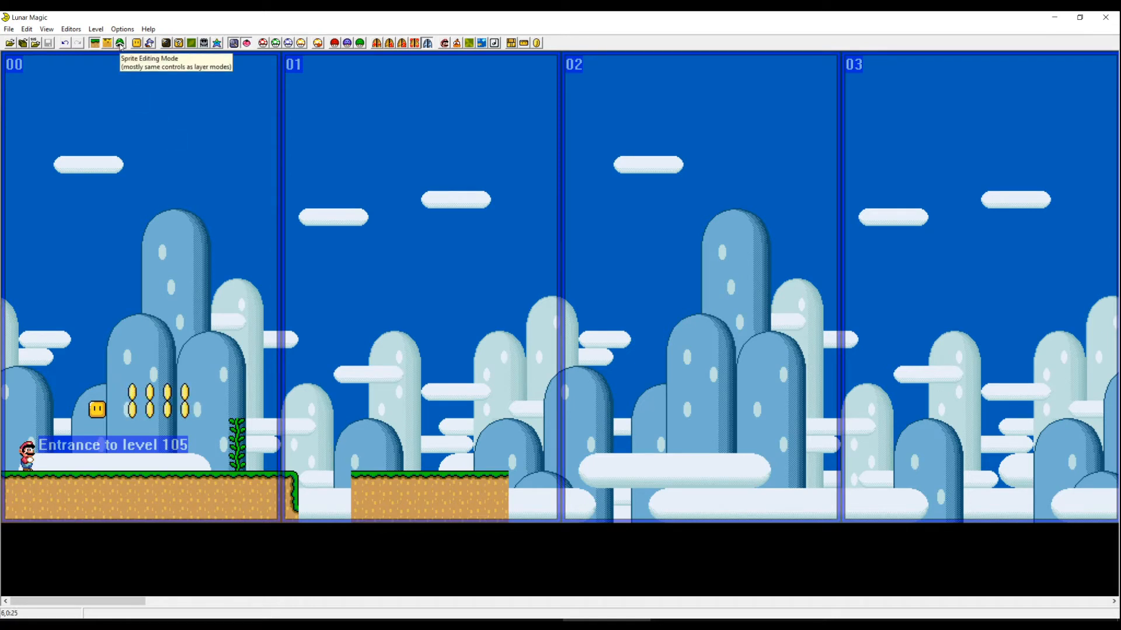
Step: Enter sprite editing, enlarge and reposition the Add Sprites window, and place a Green Koopa on screen 01's ground
click(122, 44)
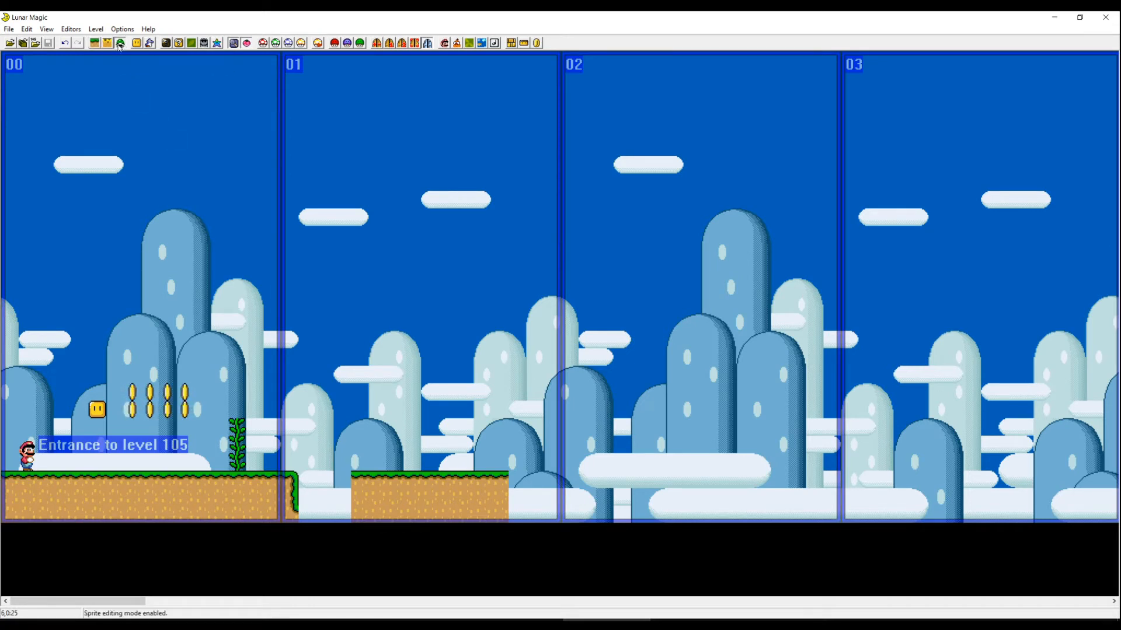
click(149, 43)
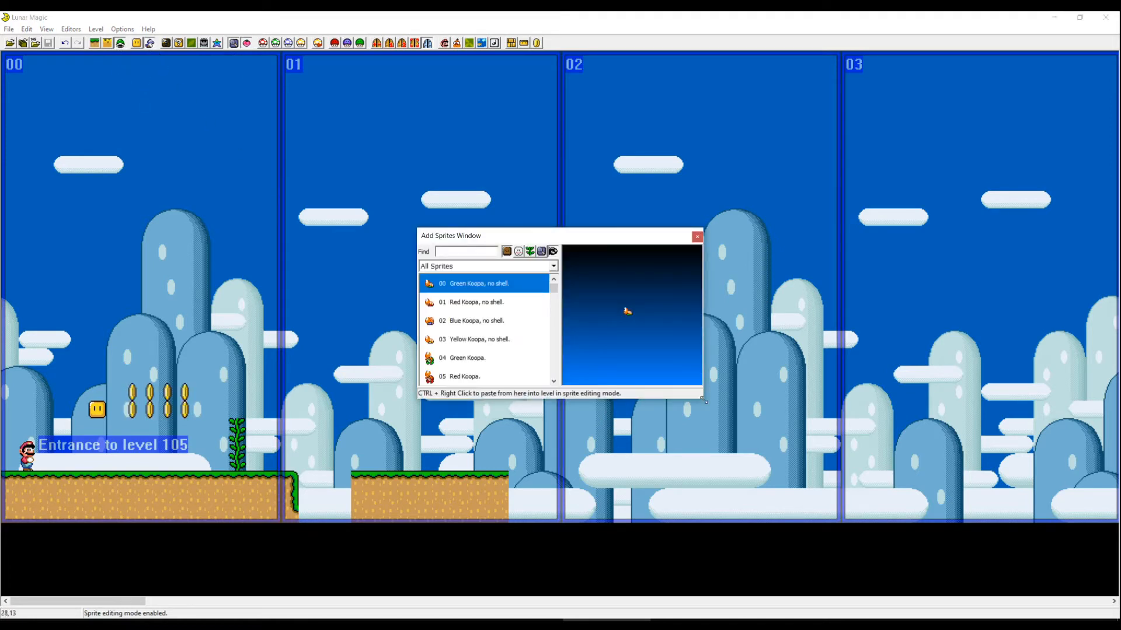
drag(703, 401, 829, 463)
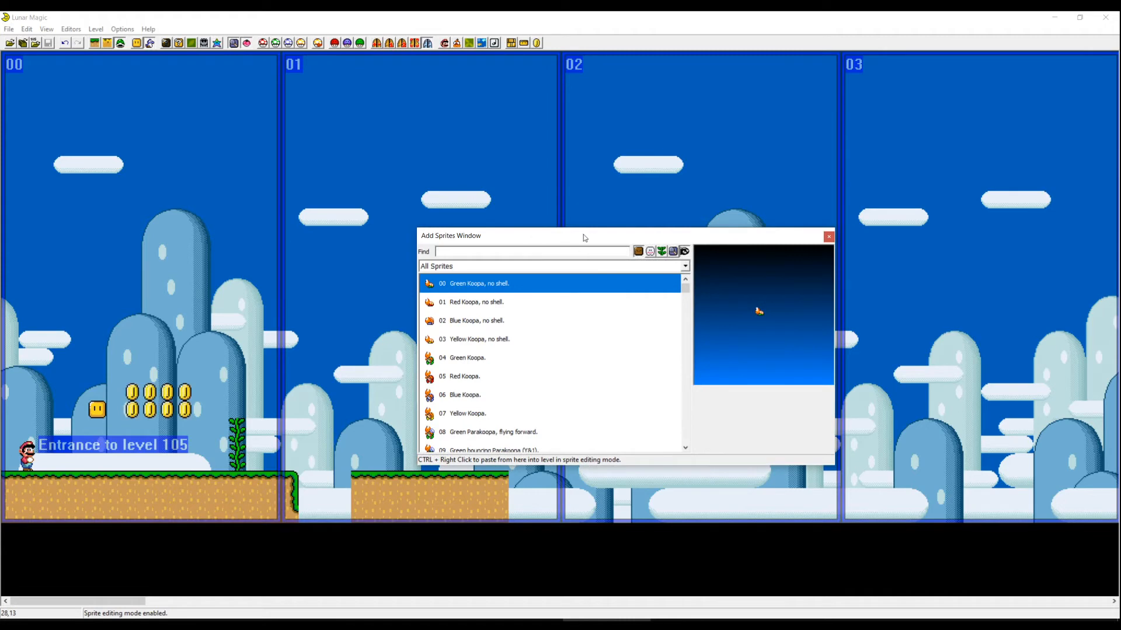
drag(585, 237, 573, 115)
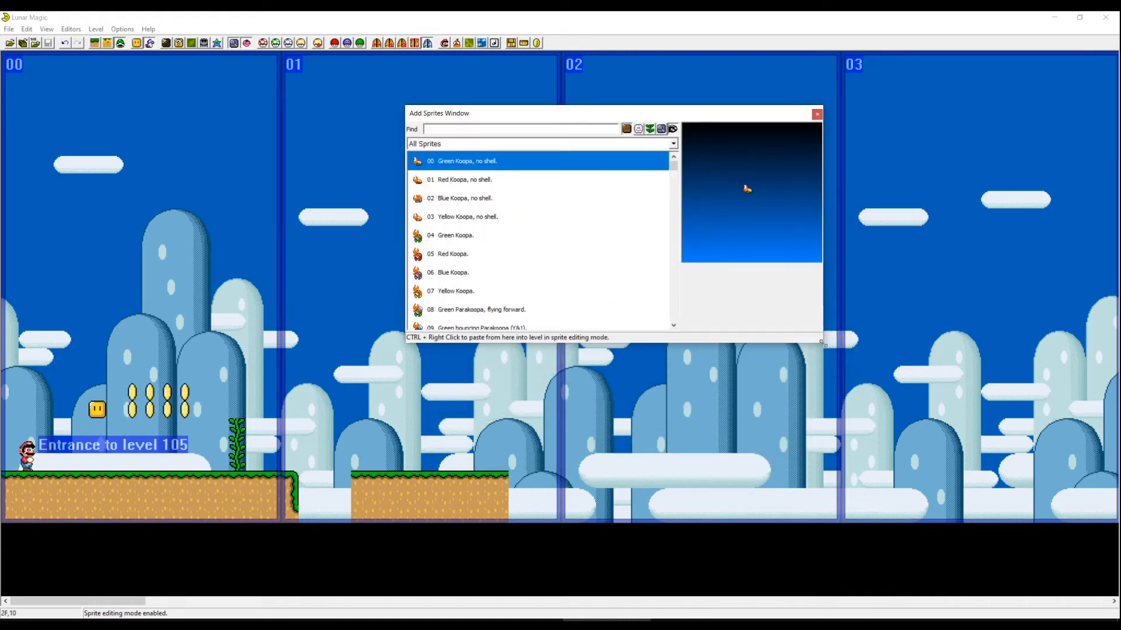
drag(820, 341, 828, 351)
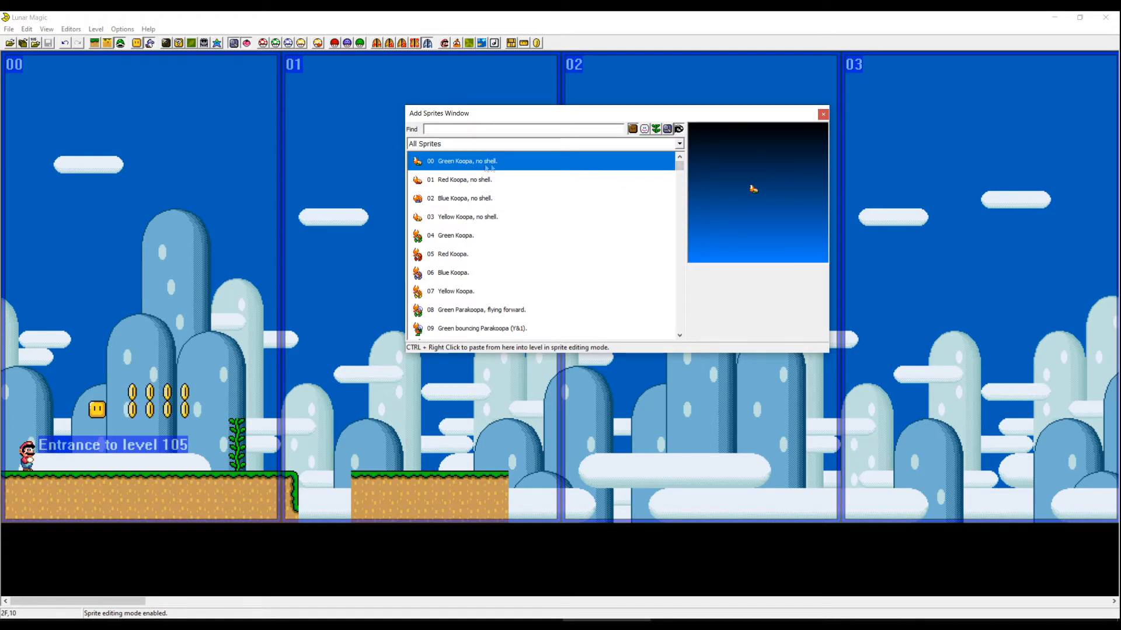
ctrl+right_click(372, 473)
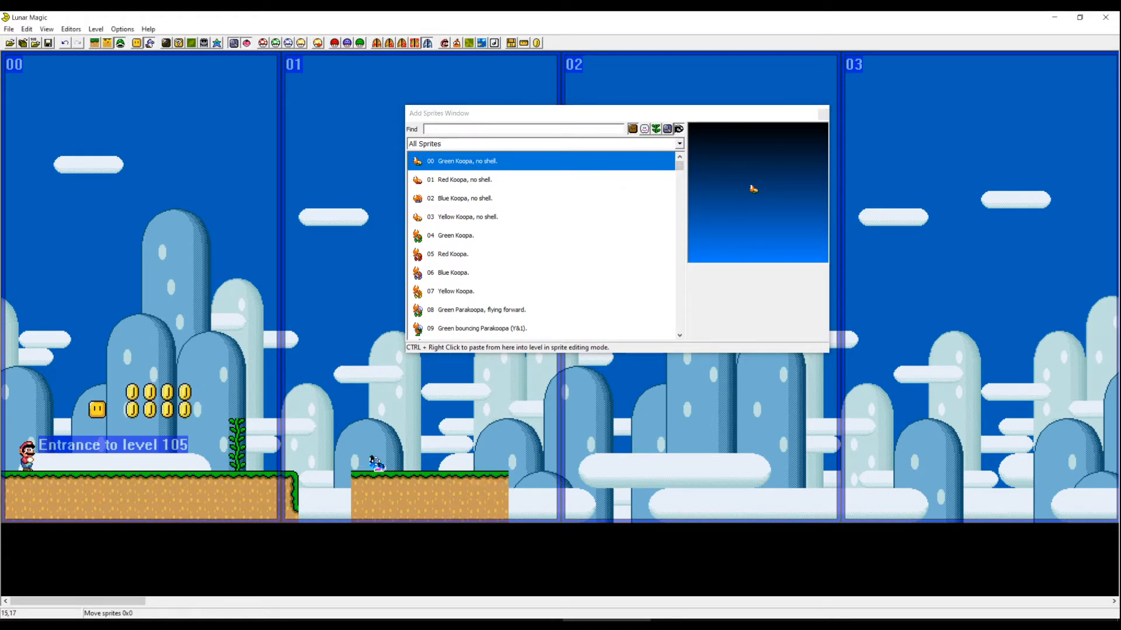
Step: Choose a Red Koopa, then place a Carrot Top lift beside the vine
click(466, 254)
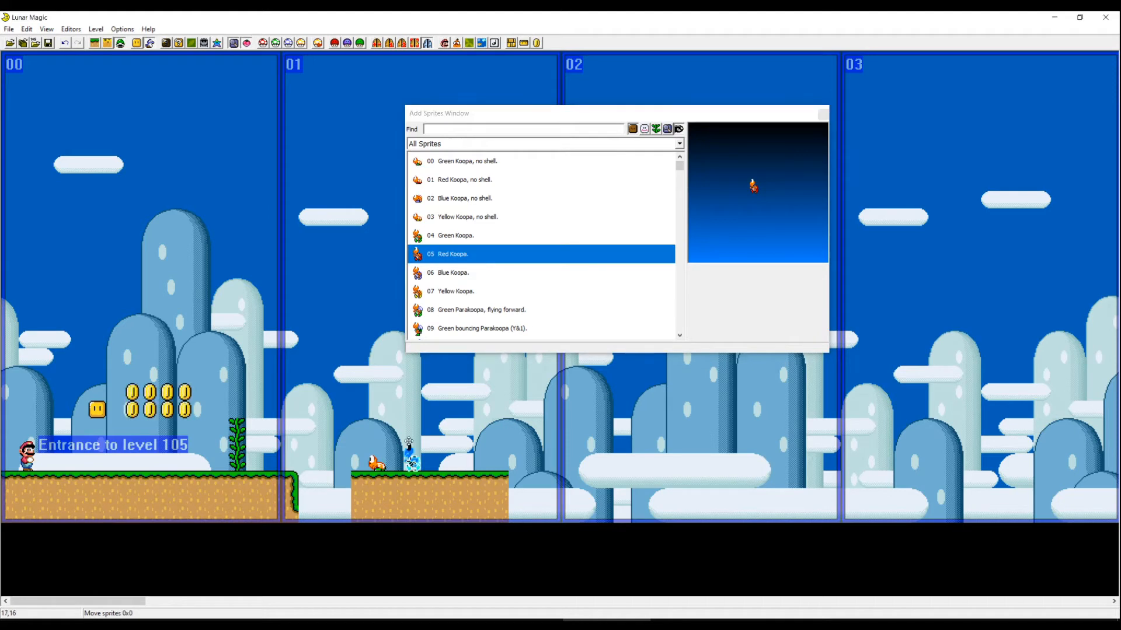
drag(680, 166, 680, 211)
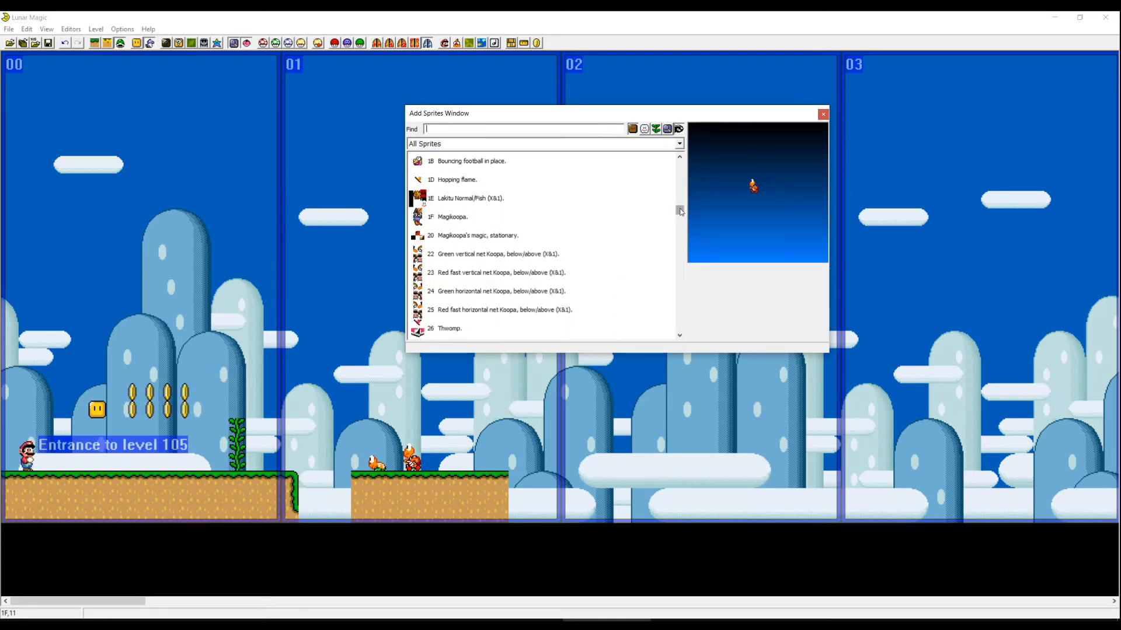
drag(680, 211, 680, 207)
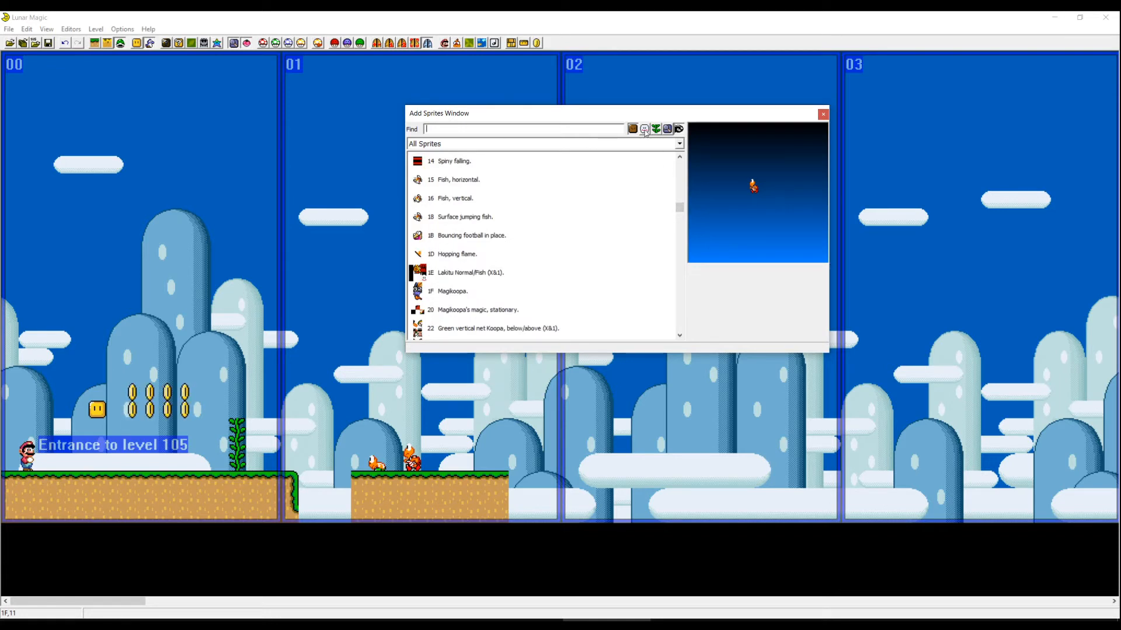
drag(679, 207, 686, 280)
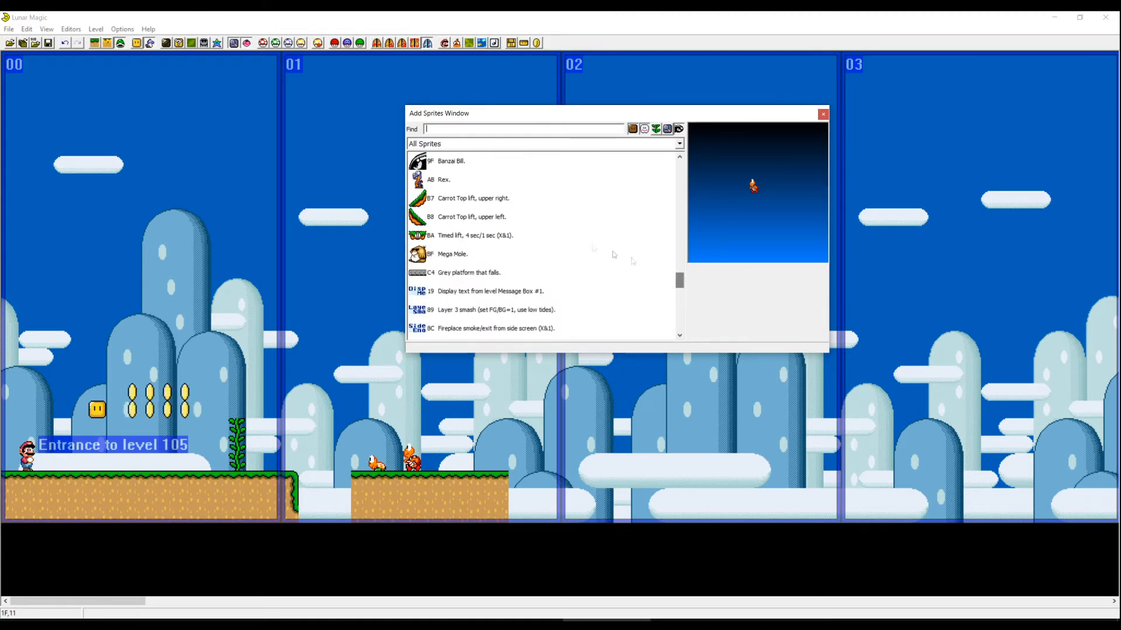
scroll(501, 231, up, 1)
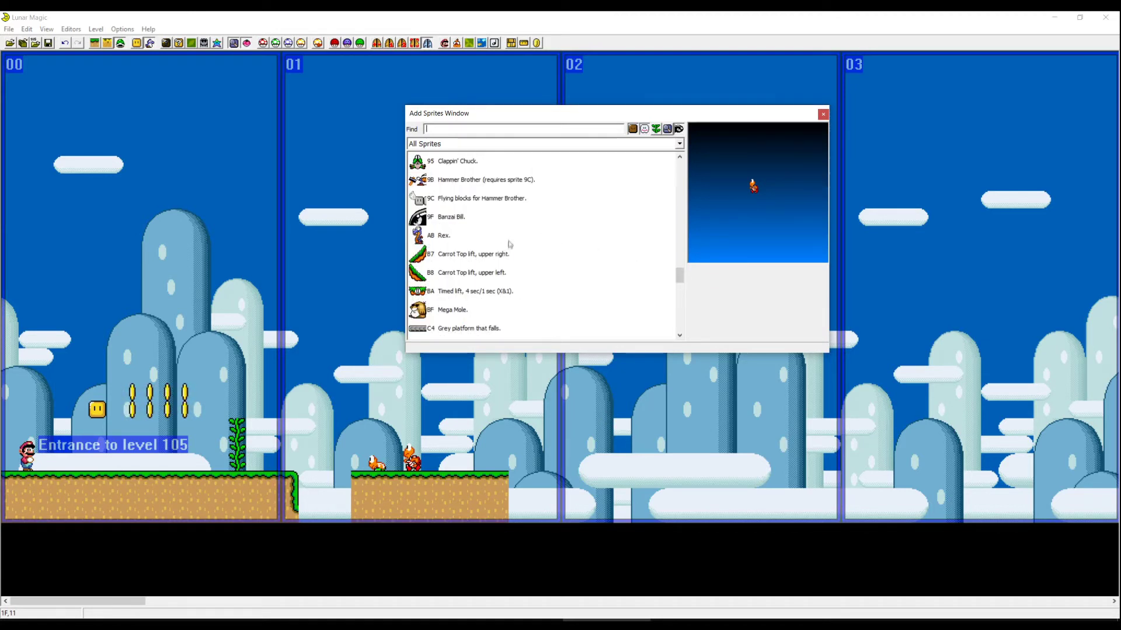
click(468, 273)
drag(347, 368, 312, 383)
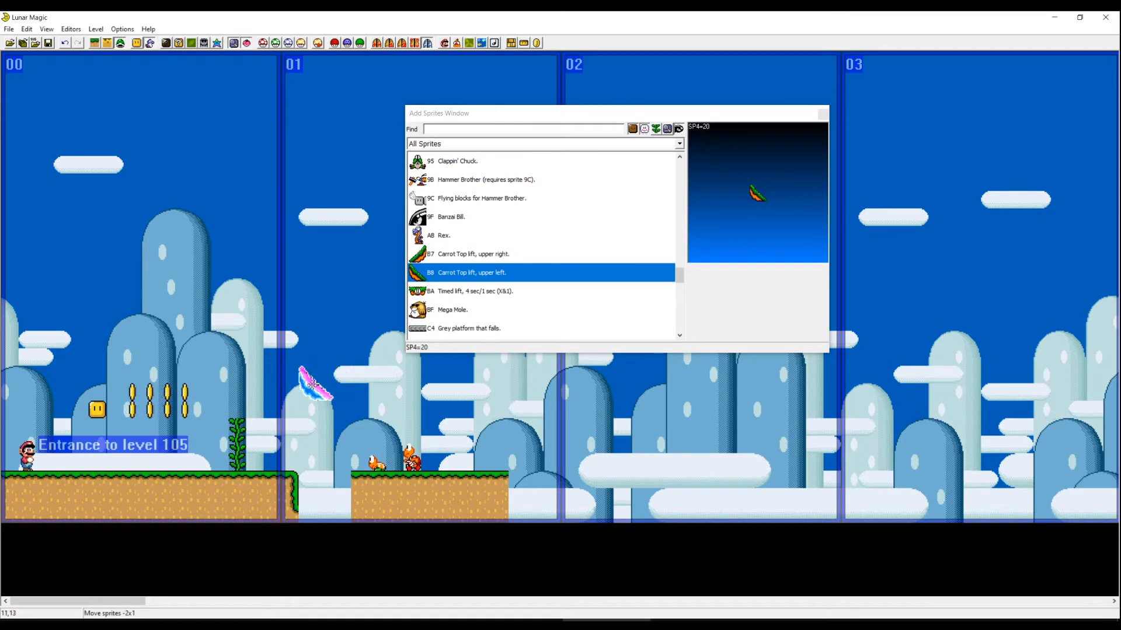
click(447, 257)
click(264, 407)
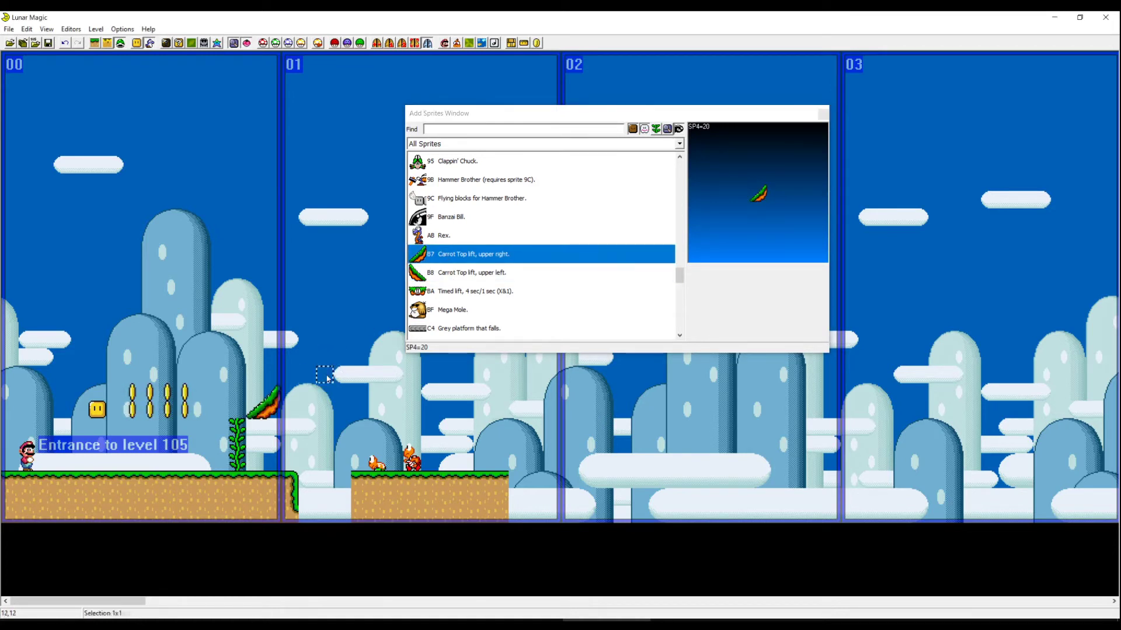
Step: Place a Rex on the screen 01 ground and a green shell near the level entrance
click(448, 237)
click(479, 457)
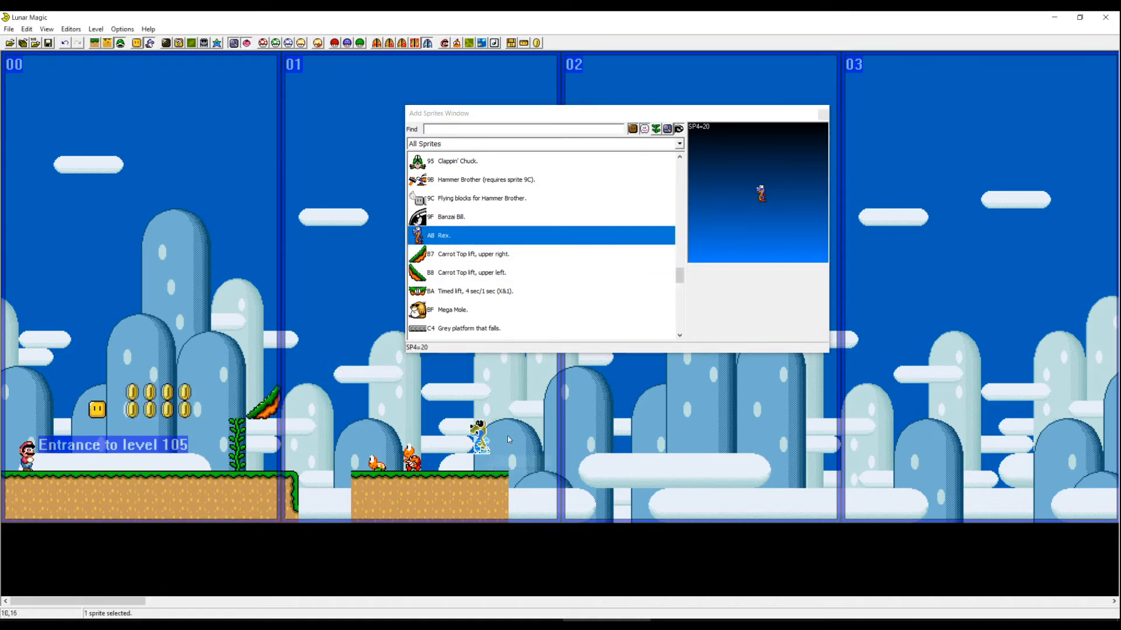
scroll(490, 262, up, 5)
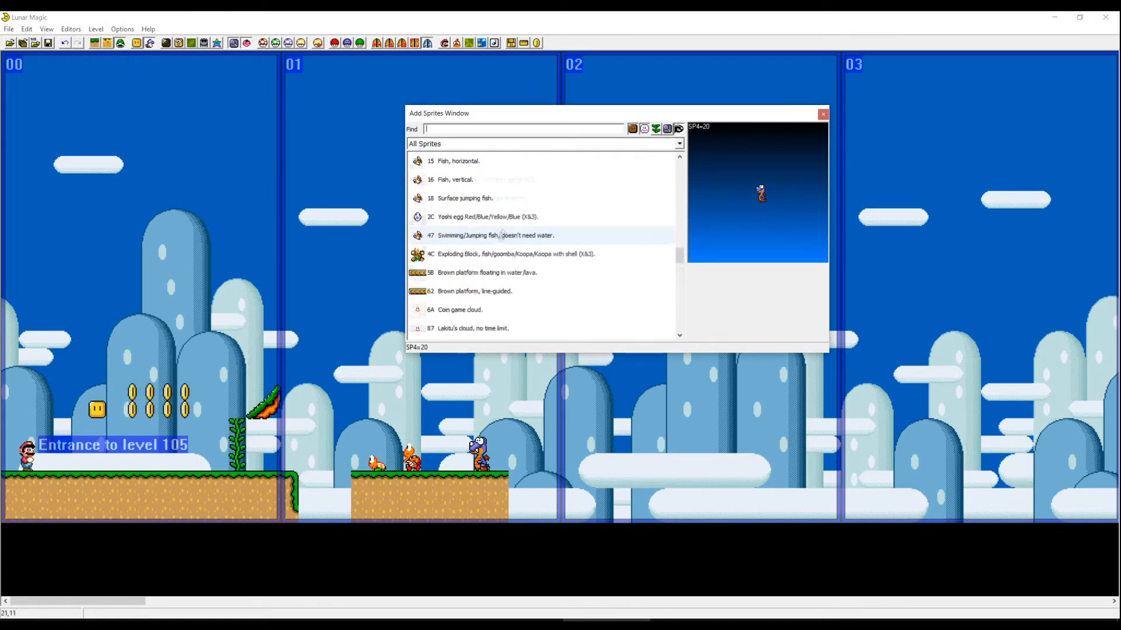
scroll(480, 220, up, 3)
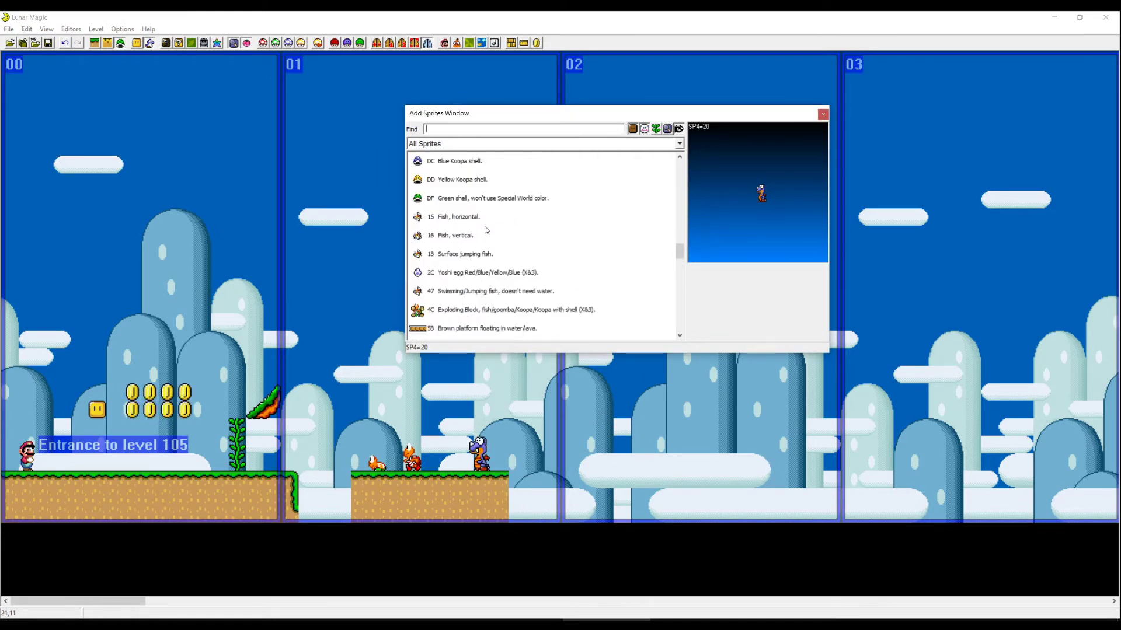
click(457, 199)
click(81, 464)
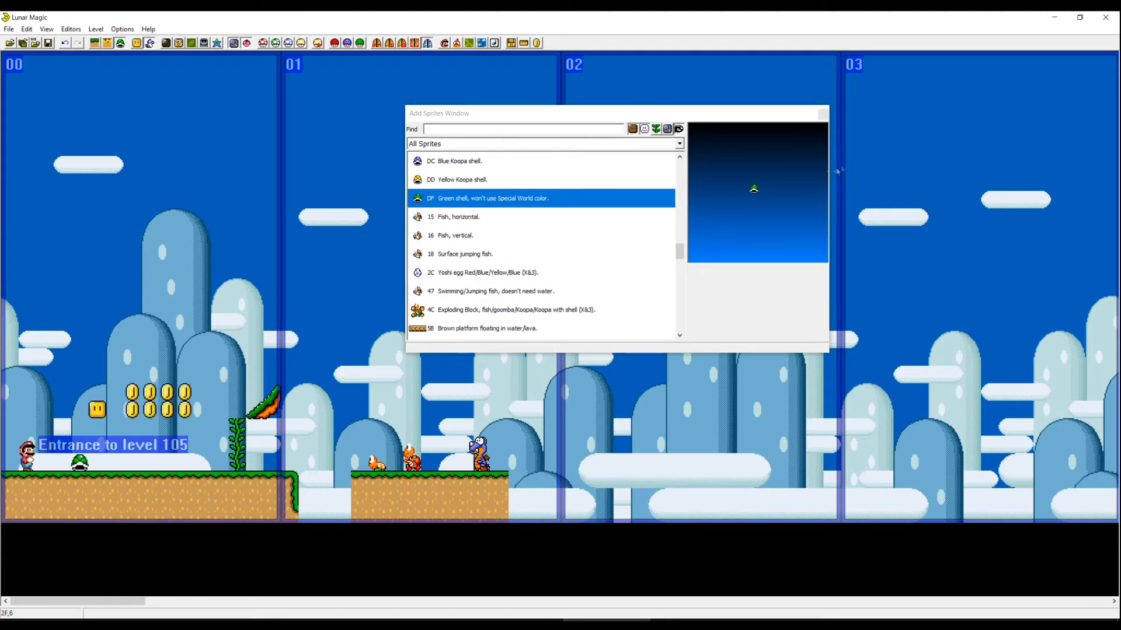
drag(680, 254, 682, 243)
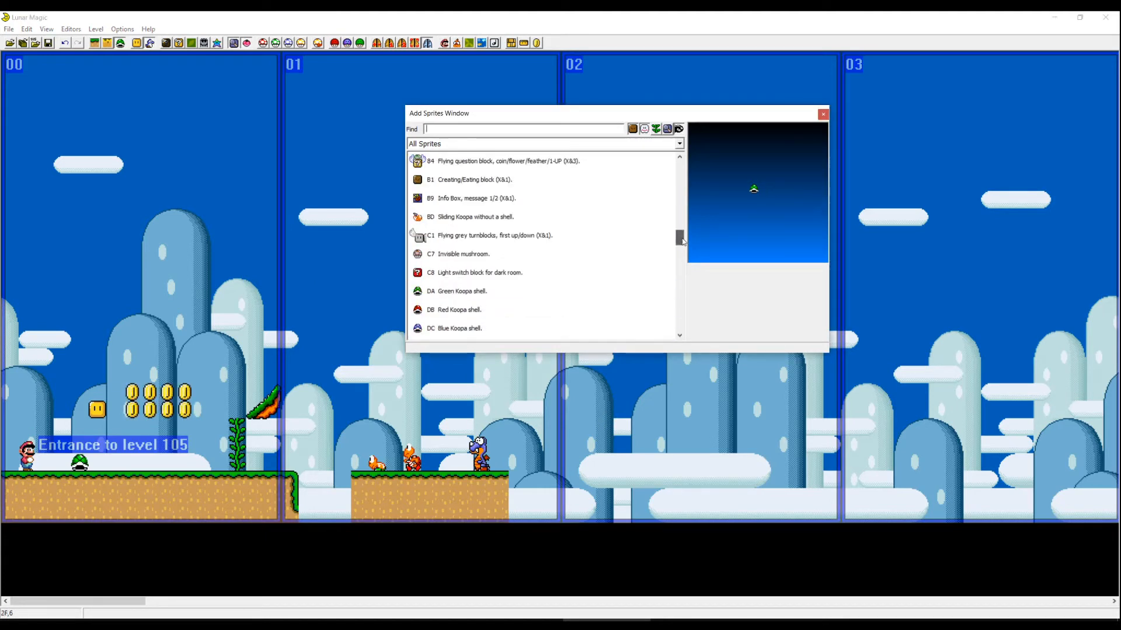
Step: Place Green Koopa shells in screen 02 and close the sprite catalogue
click(450, 237)
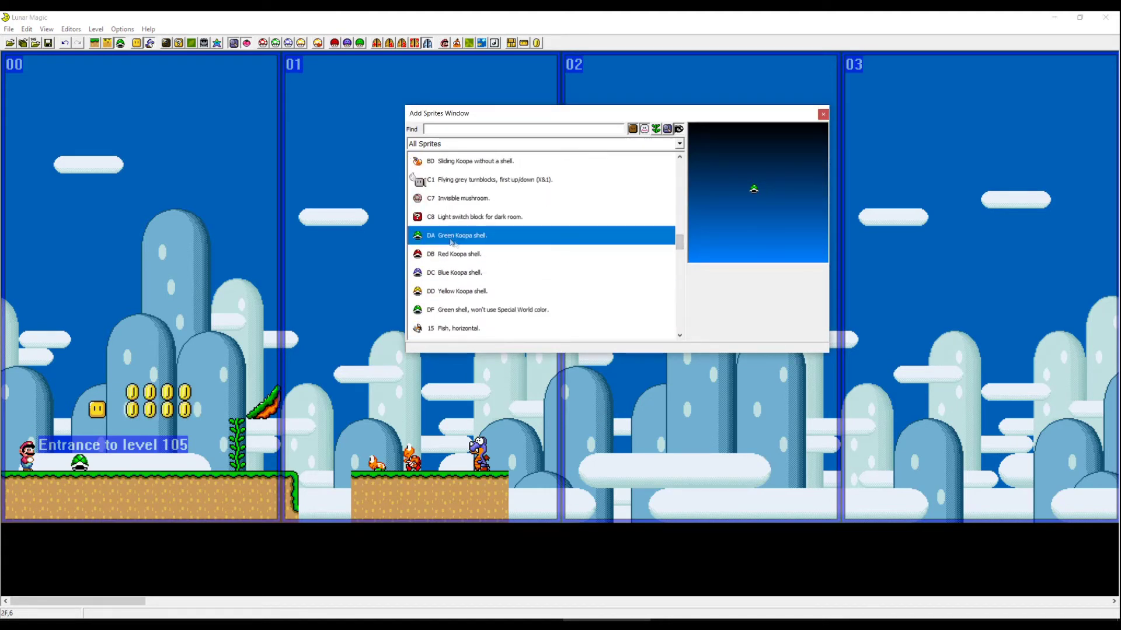
click(573, 467)
drag(561, 421, 613, 489)
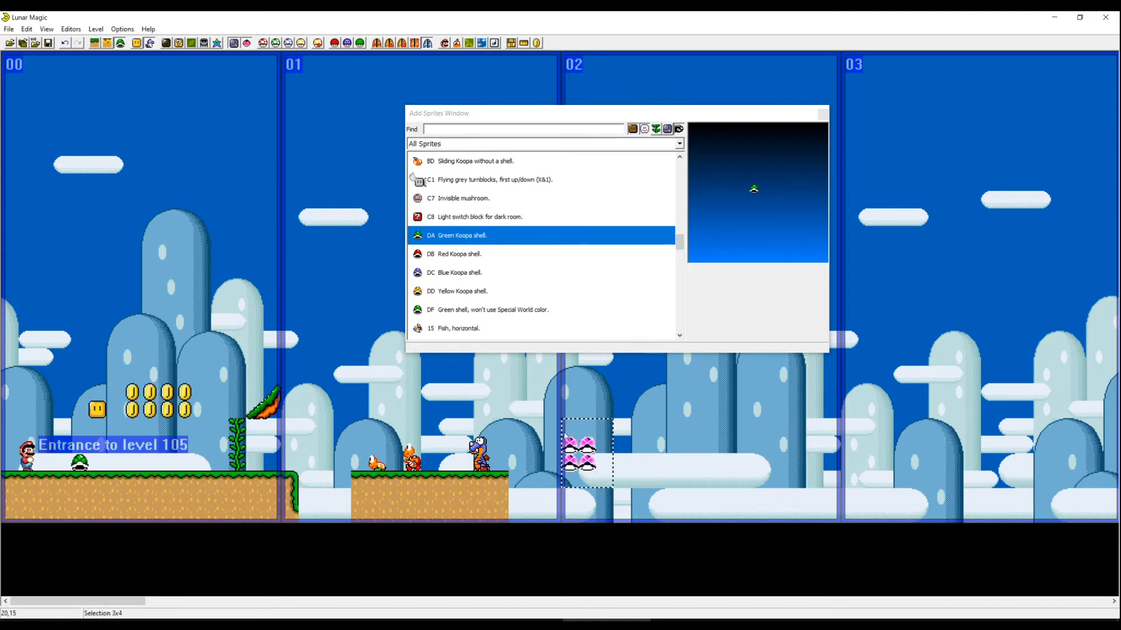
click(649, 501)
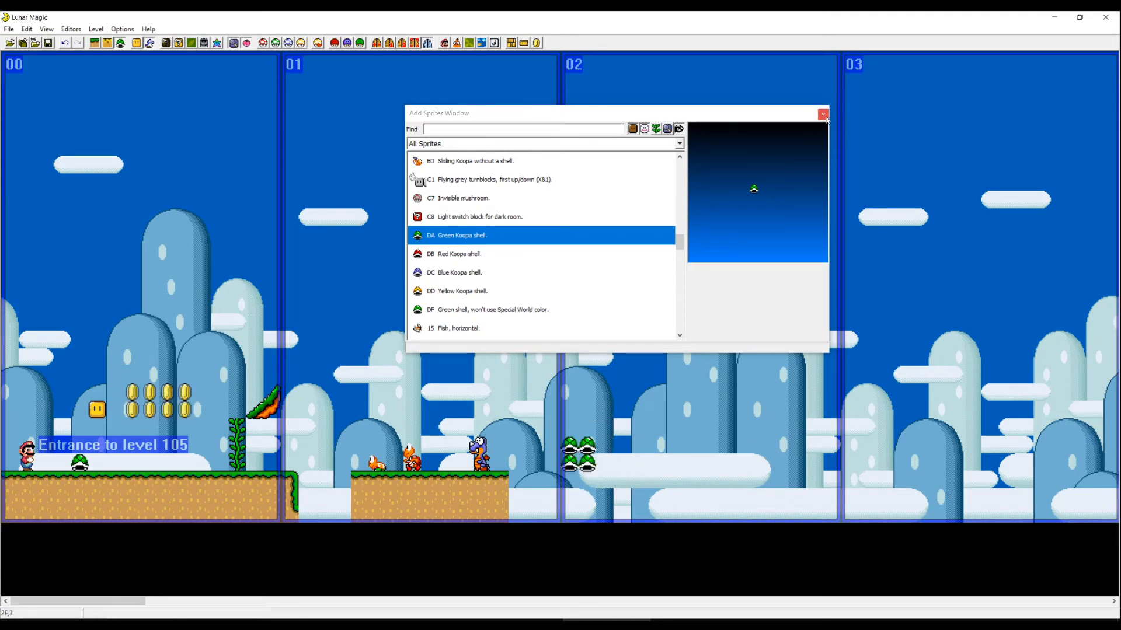
click(823, 114)
Step: Duplicate the four selected shells upward into a tall stack and return to tile editing
drag(630, 503, 569, 441)
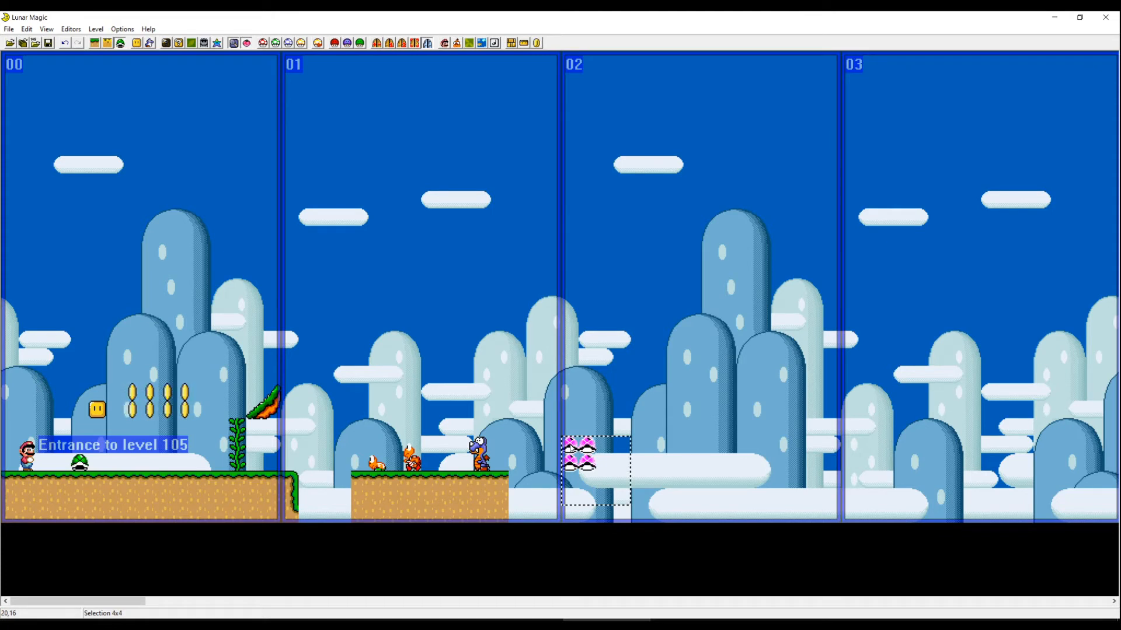
right_click(635, 455)
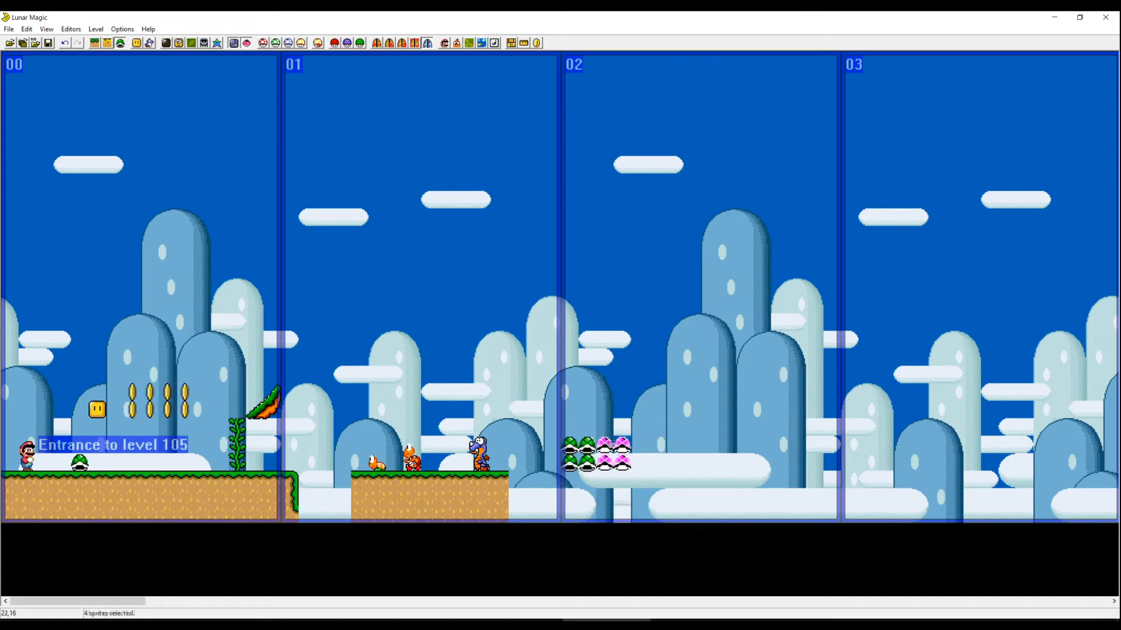
right_click(613, 425)
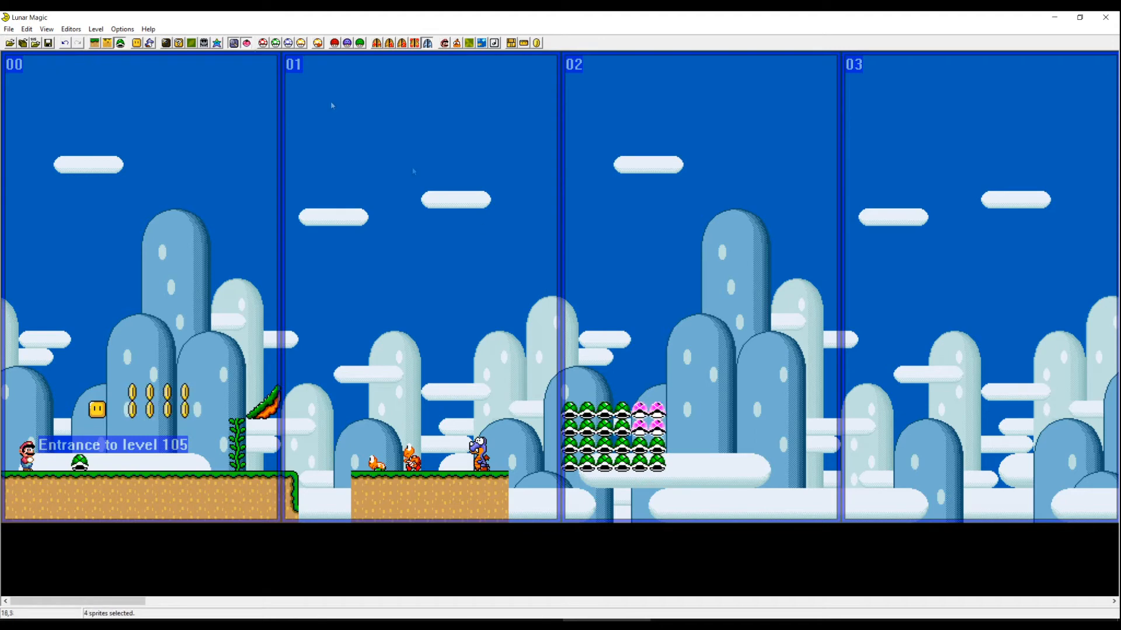
click(140, 43)
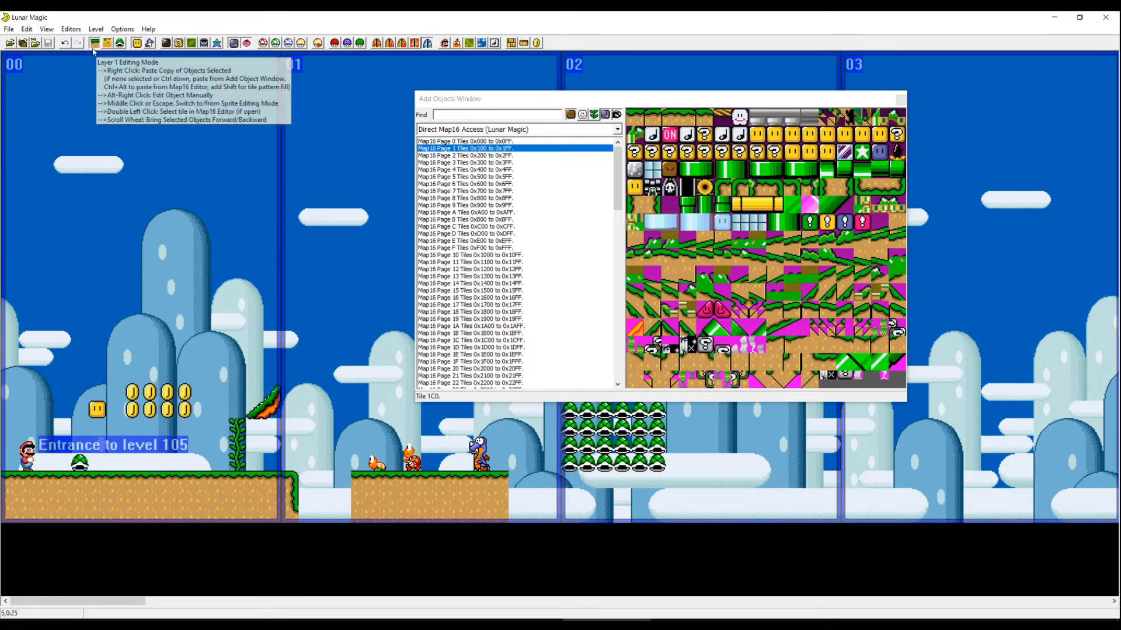
Step: Re-tile and stretch the ground object into solid grassy ground across screens 01 and 02
right_click(420, 490)
drag(515, 499, 659, 486)
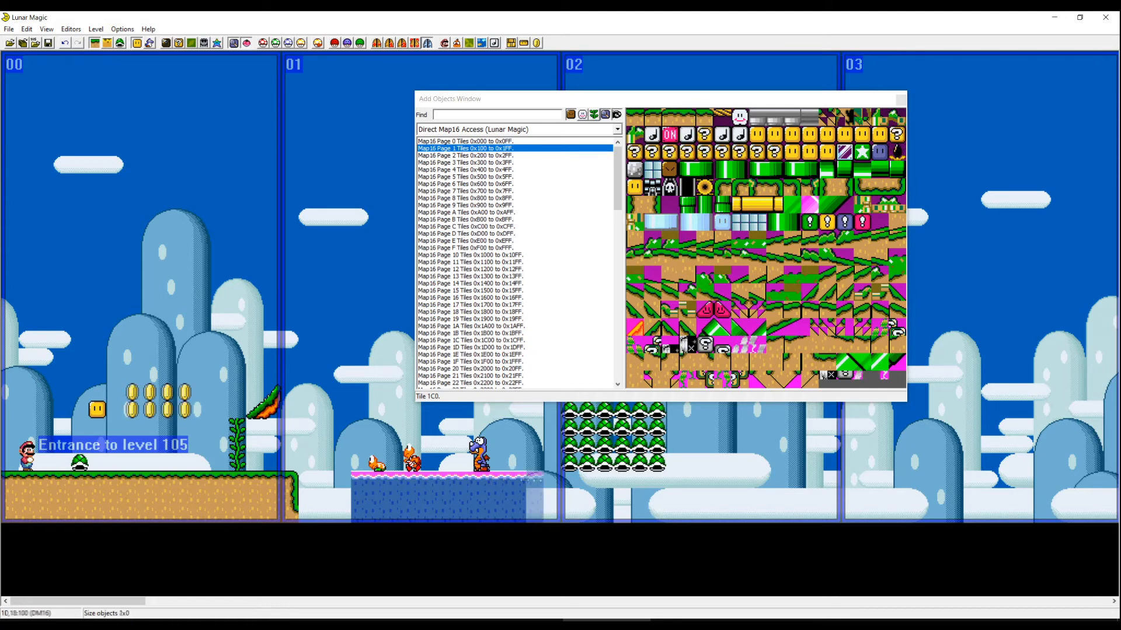
drag(349, 508, 301, 496)
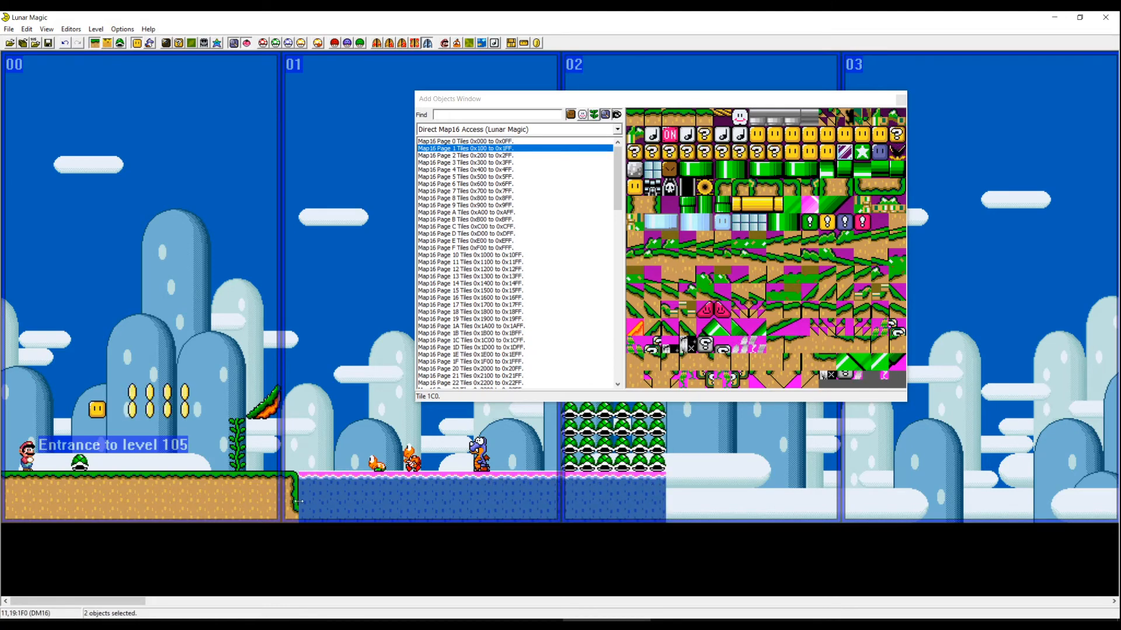
ctrl+click(302, 494)
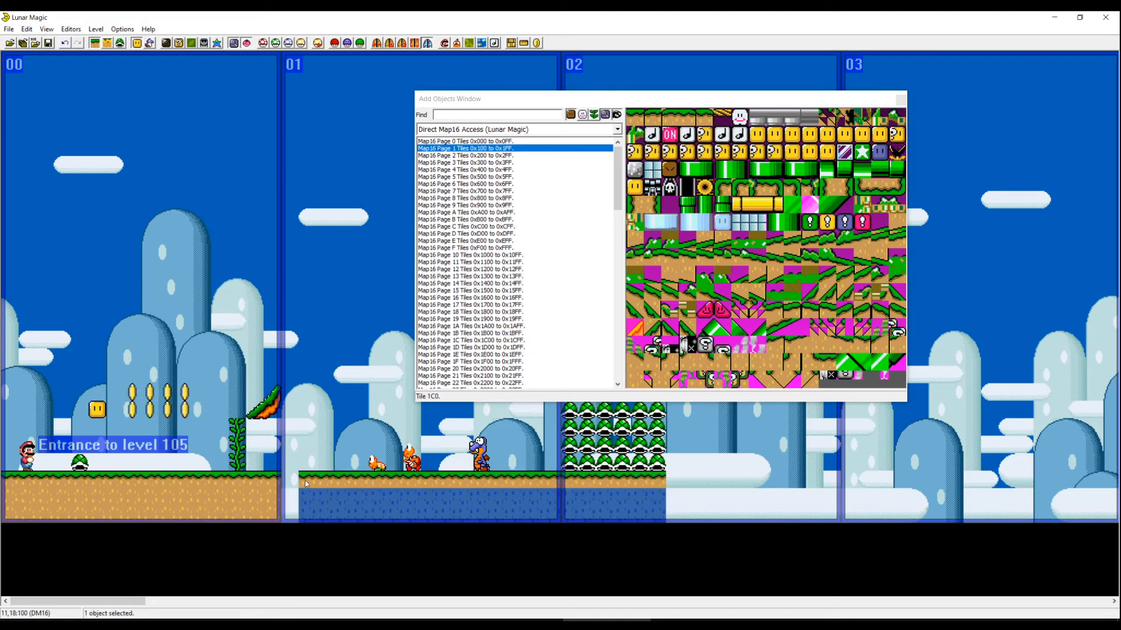
drag(664, 497, 831, 497)
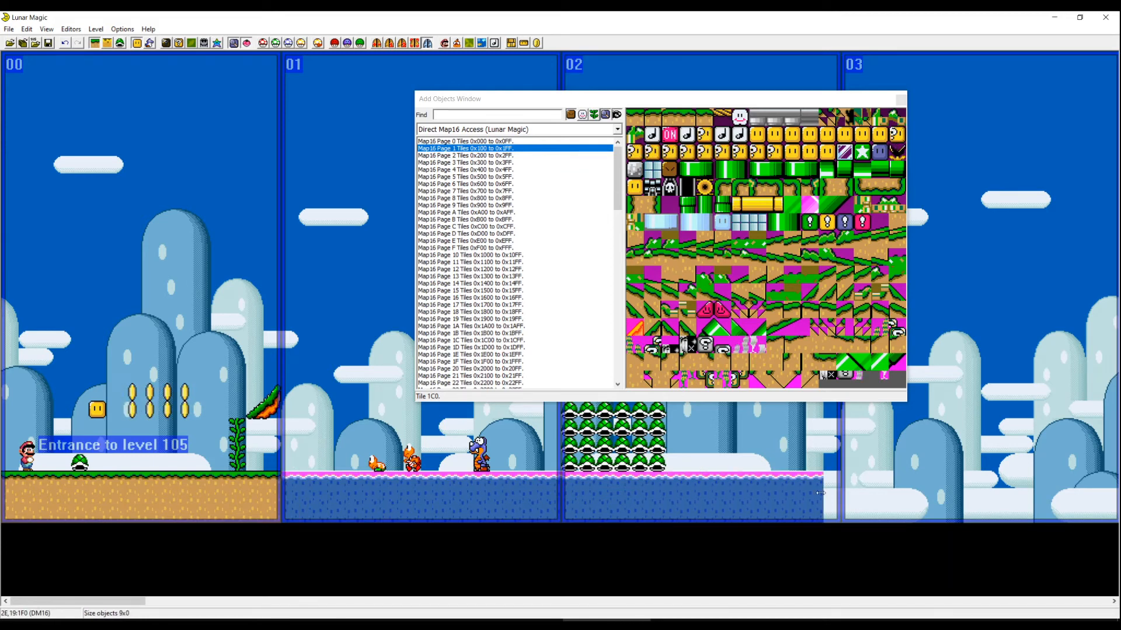
click(900, 98)
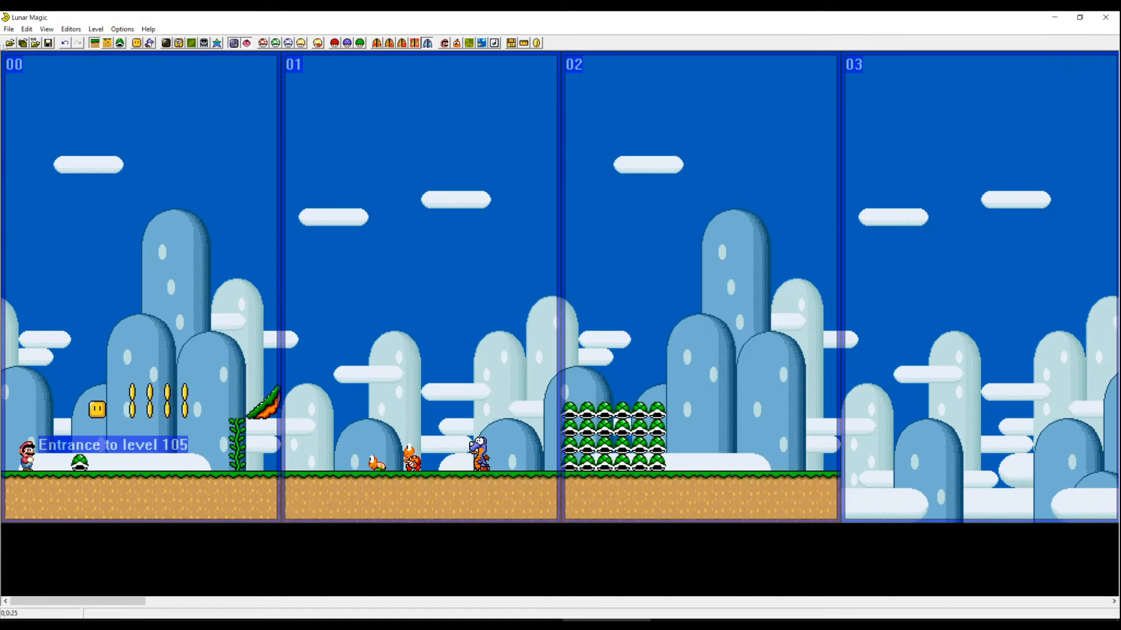
Step: Drag the shell stack toward the right of screen 02 and save level 105
drag(560, 376, 718, 506)
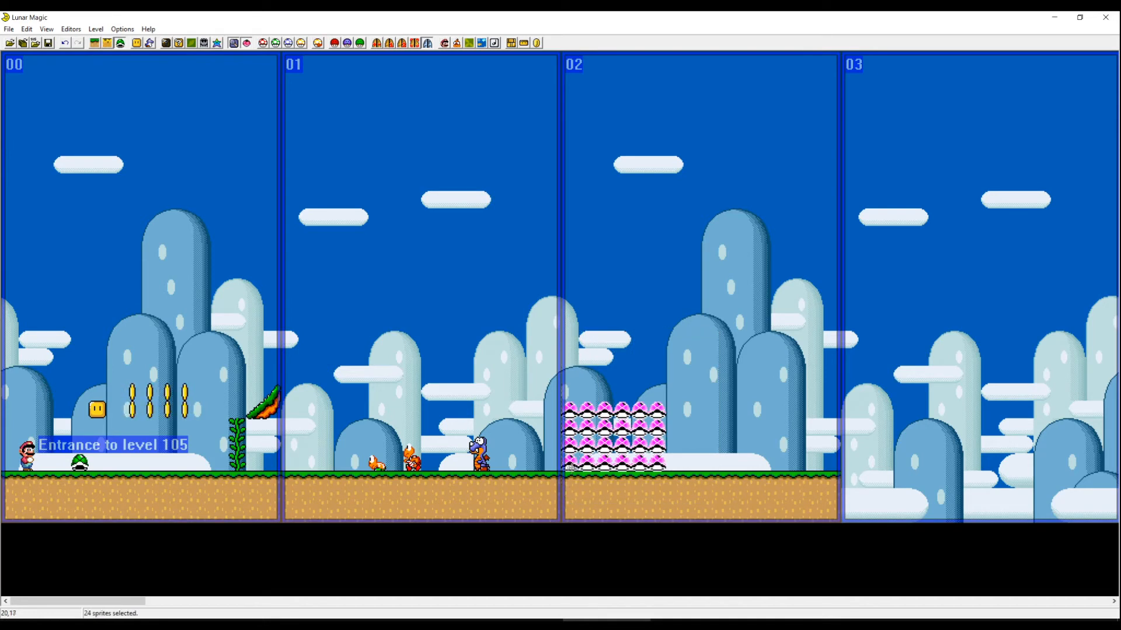
drag(614, 437, 770, 438)
click(612, 263)
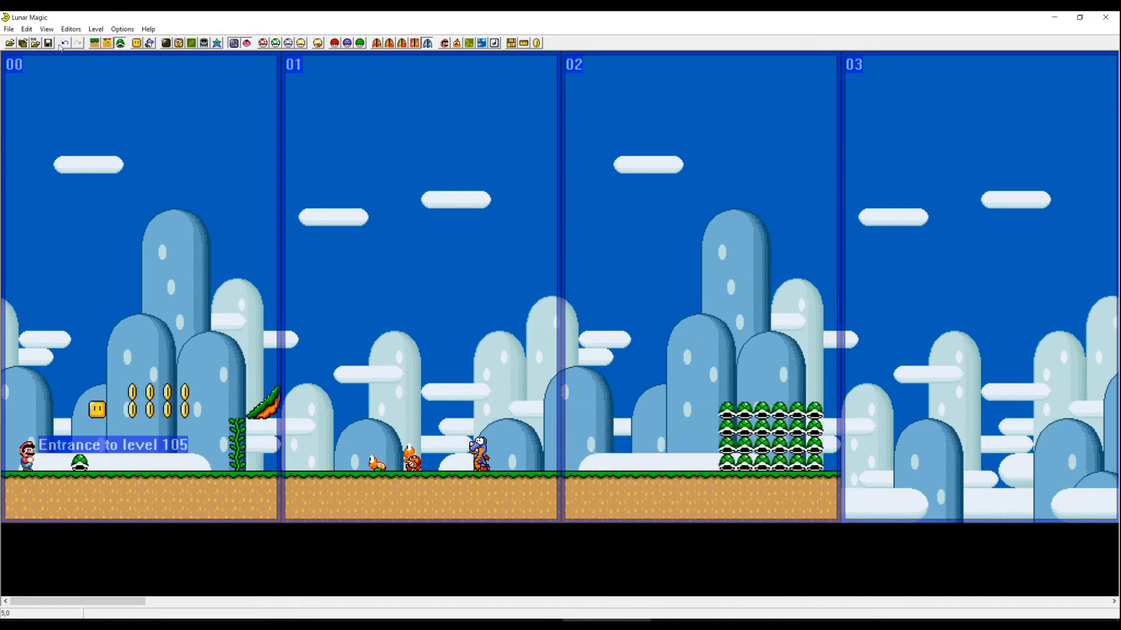
key(ctrl+s)
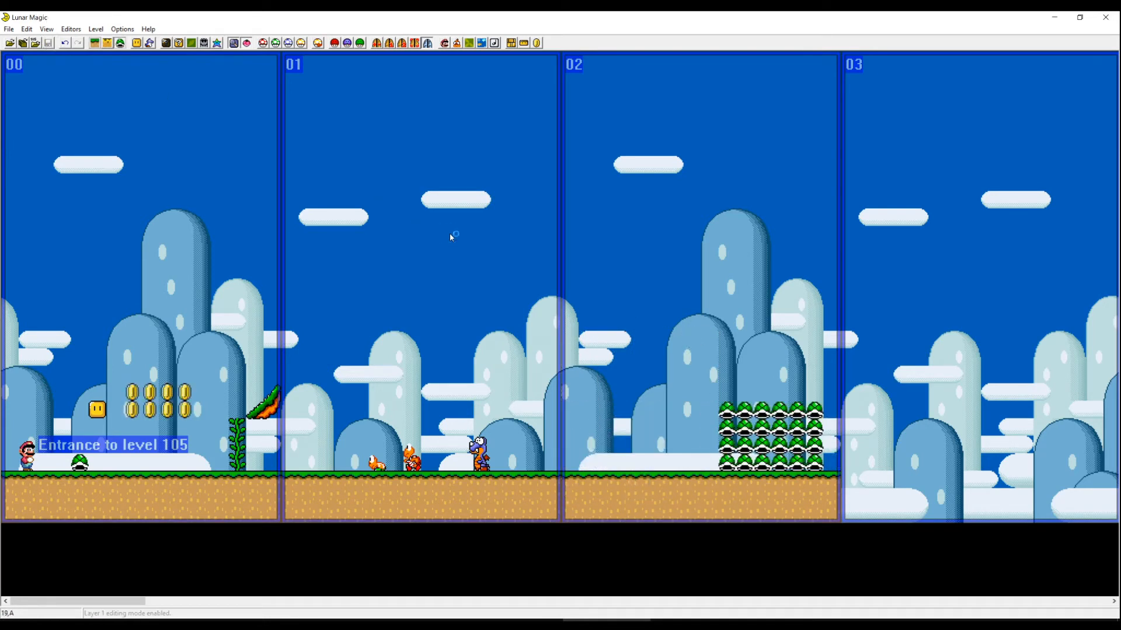
Step: Test-play the level's opening, then return to sprite editing mode
key(F4)
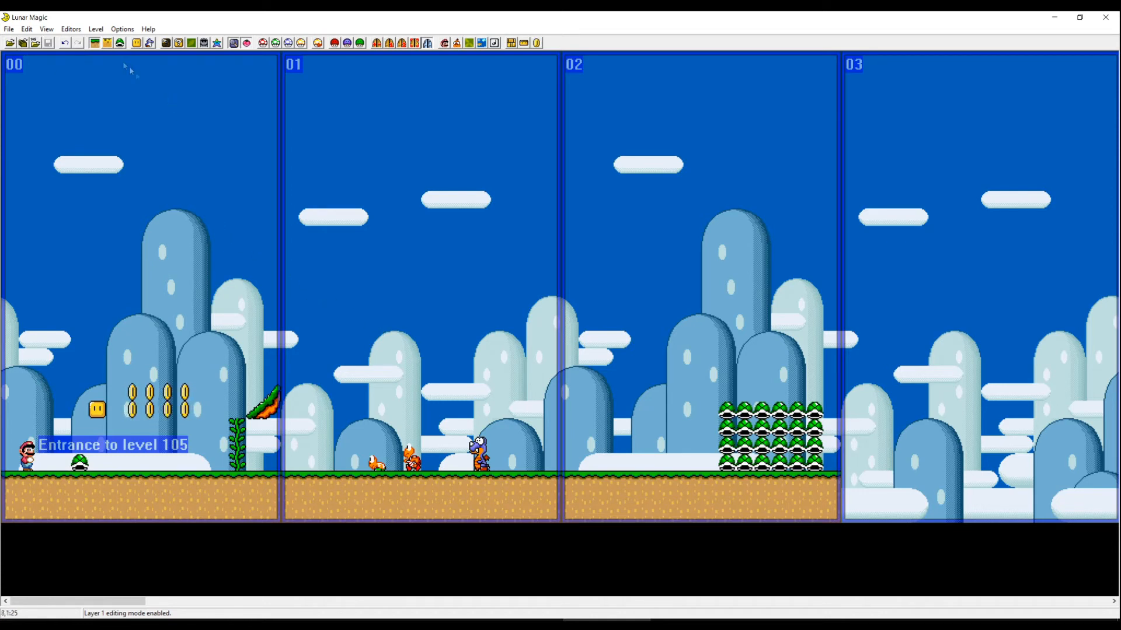
click(119, 43)
Step: Delete the whole block of green shells from screen 02 and bring up the sprite catalogue
drag(863, 386, 700, 478)
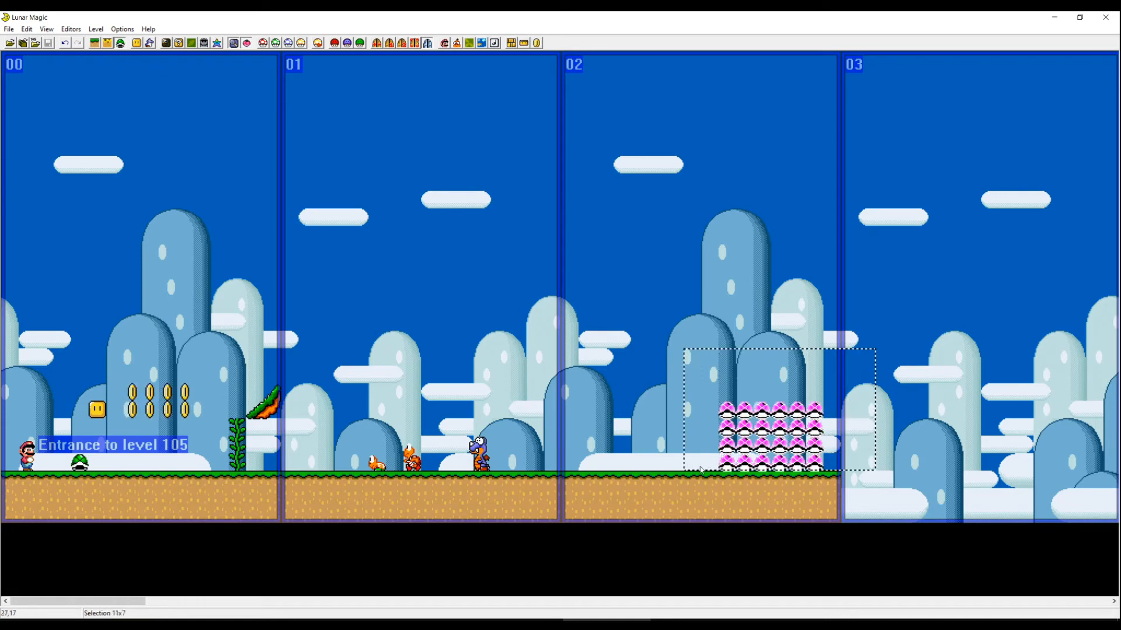
key(Delete)
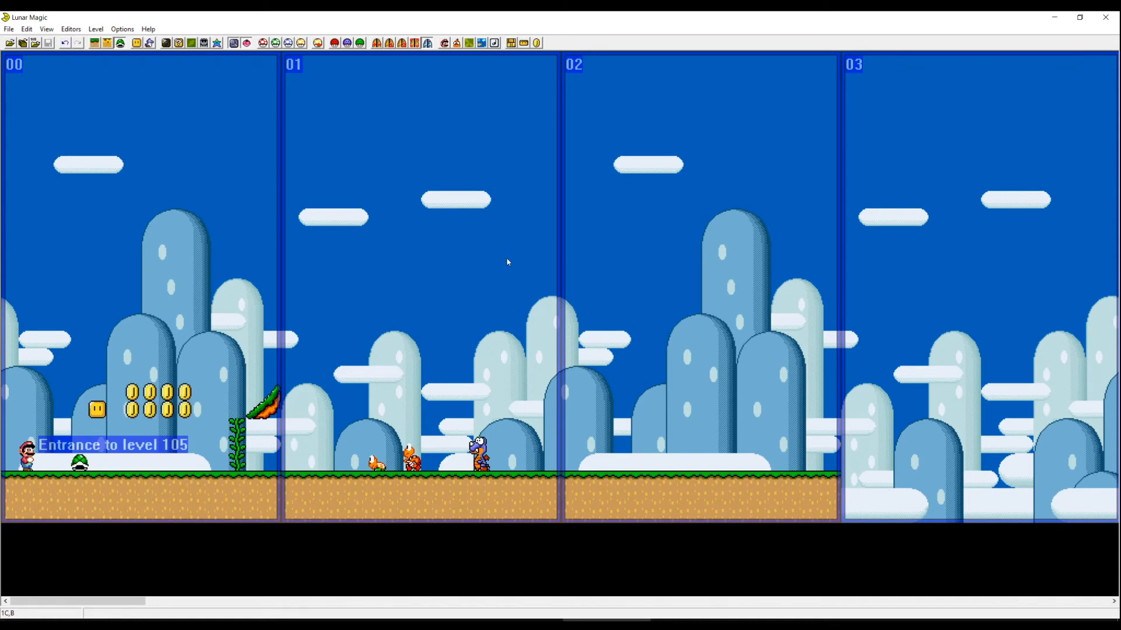
click(150, 43)
scroll(544, 245, down, 3)
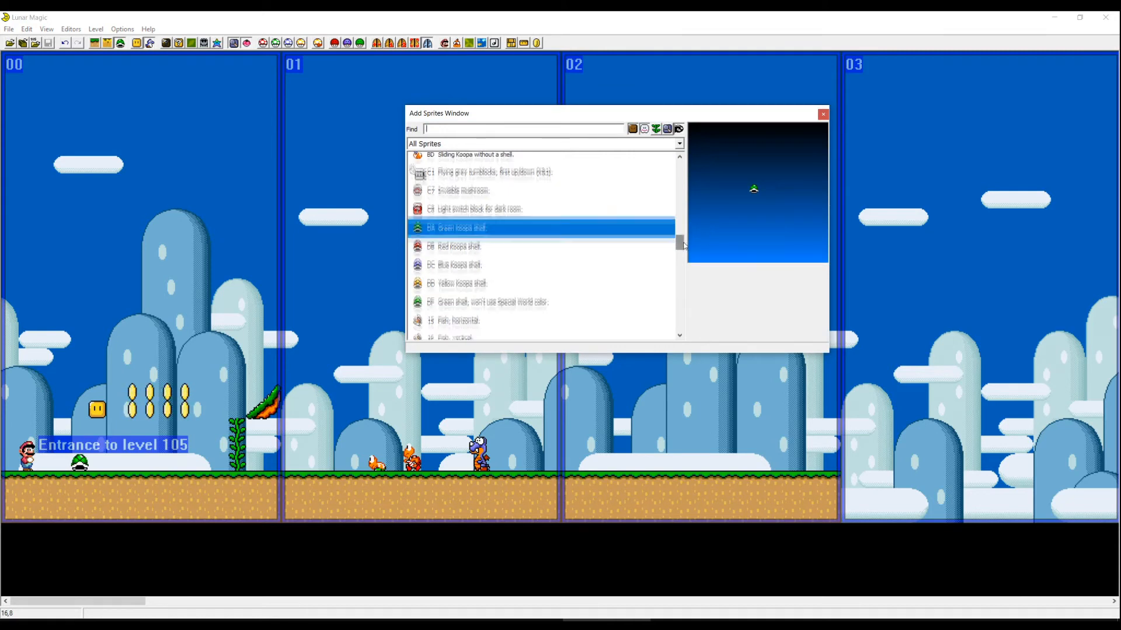
scroll(543, 245, down, 3)
scroll(515, 218, down, 3)
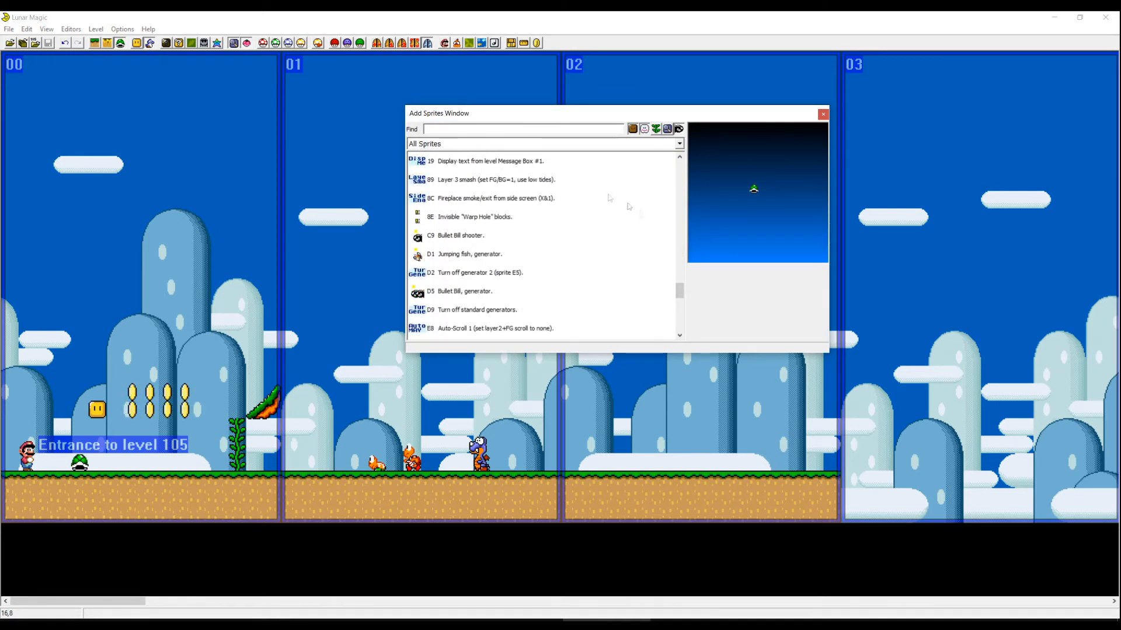
Step: Browse past the message box text sprite and choose the F3 Slow Auto-Scroll level command
click(484, 163)
click(496, 198)
click(496, 198)
click(477, 308)
scroll(613, 298, down, 5)
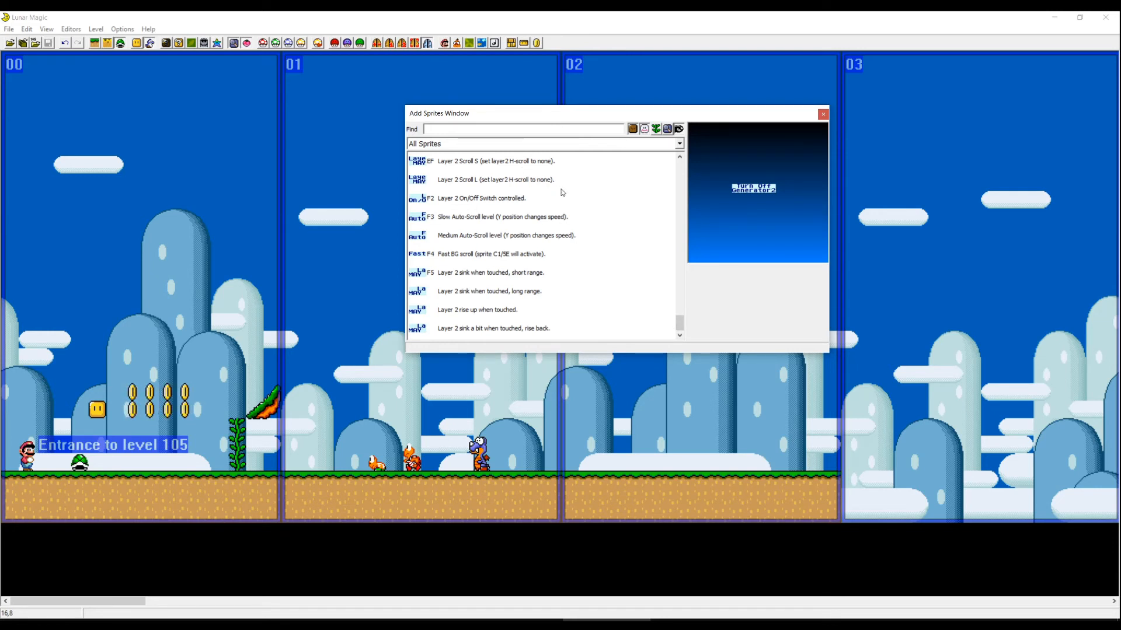
scroll(602, 229, up, 3)
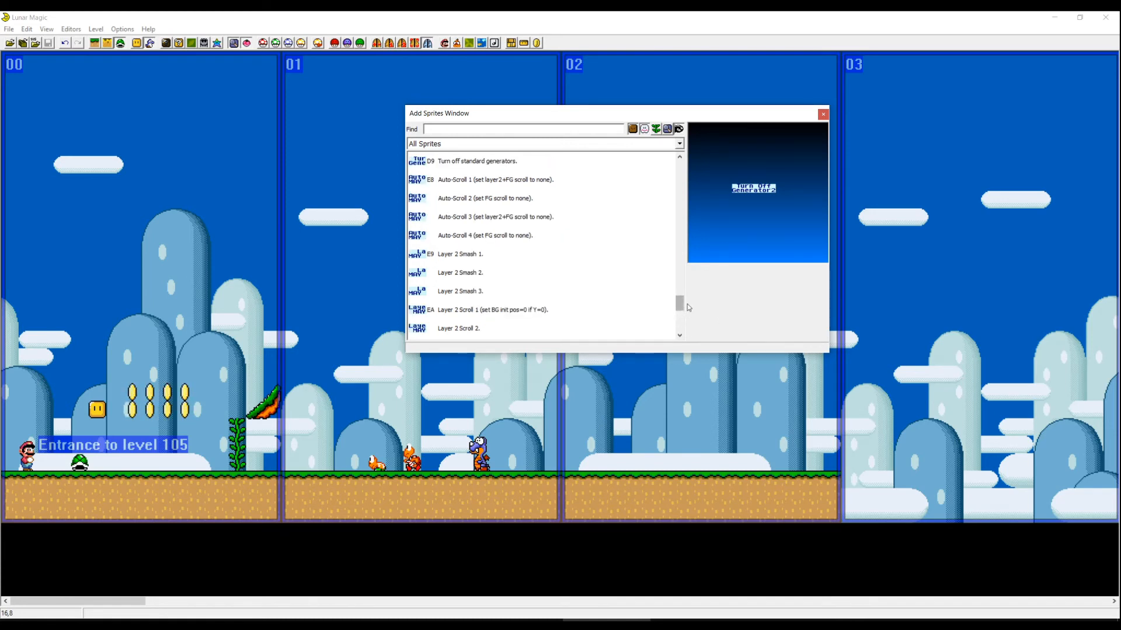
drag(682, 303, 681, 321)
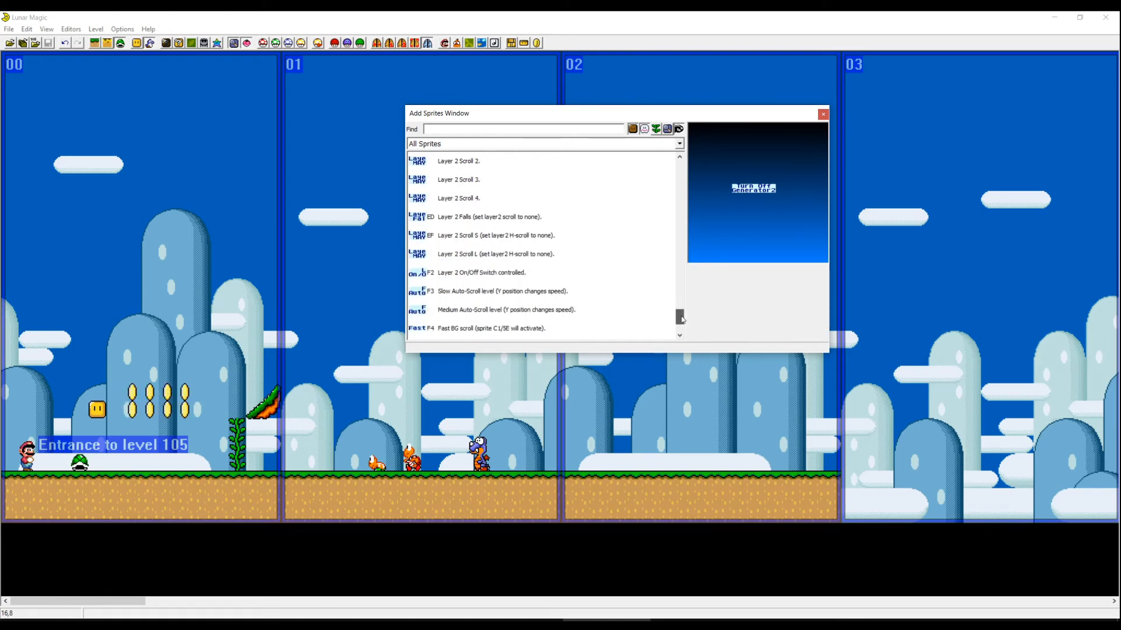
click(514, 299)
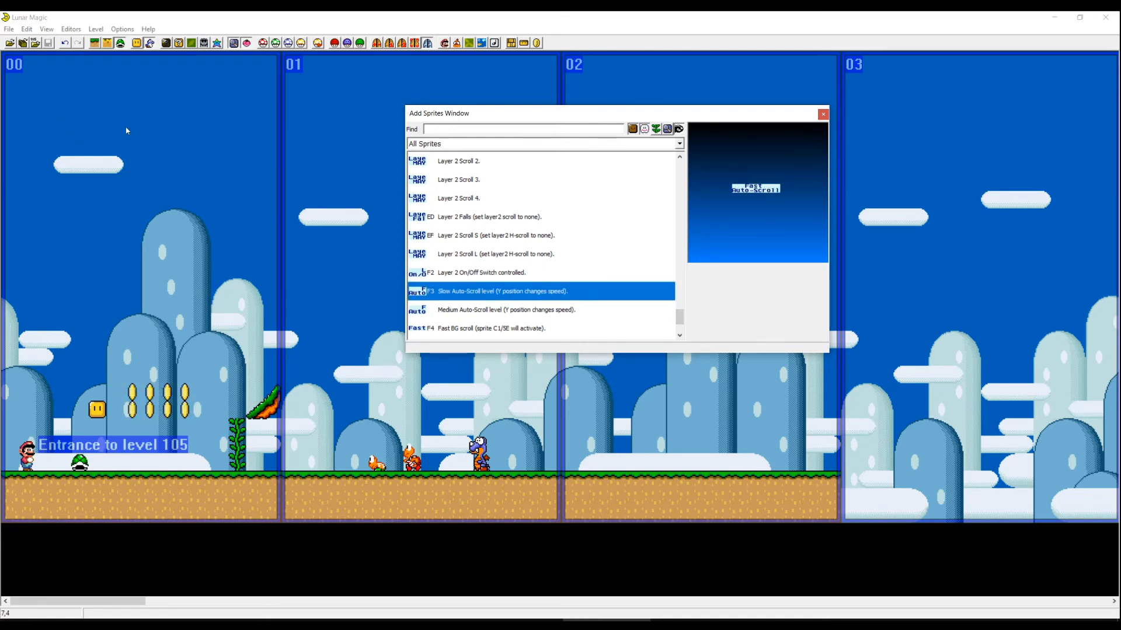
Step: Insert the auto-scroll command in screen 00 and reposition it at the top row as Slow Auto-Scroll
right_click(77, 132)
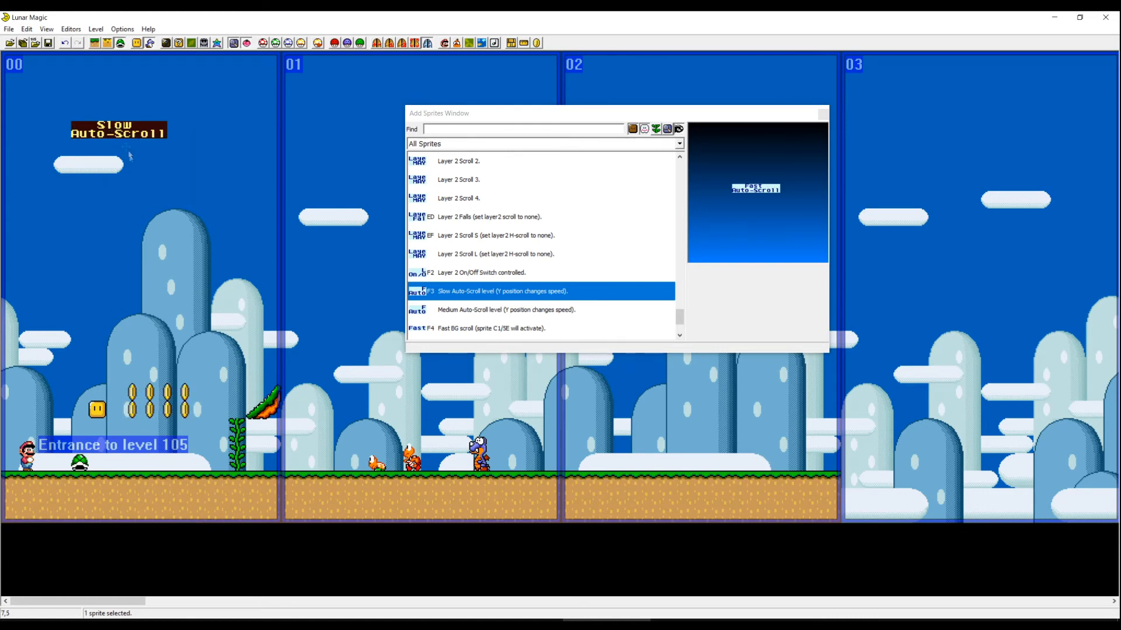
drag(81, 134, 63, 133)
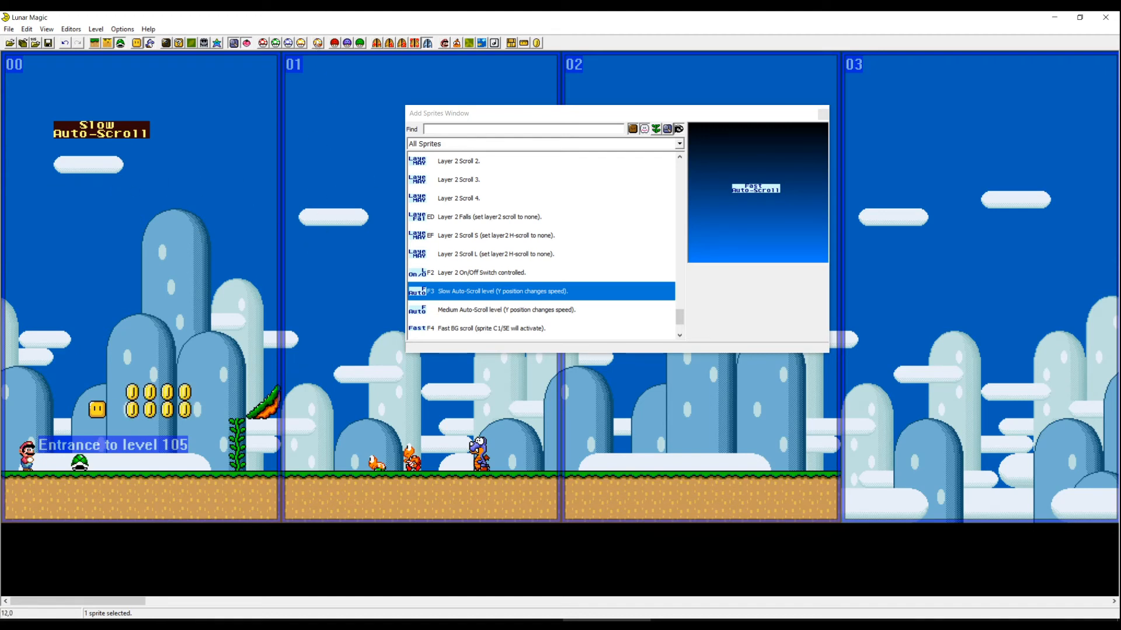
drag(92, 130, 93, 130)
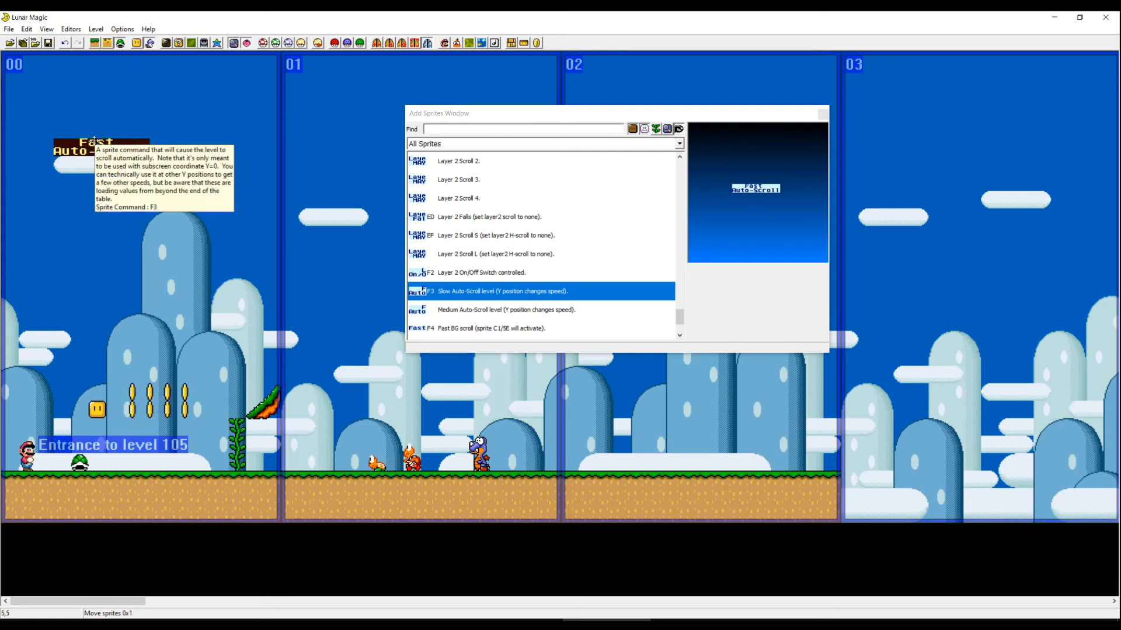
drag(91, 131, 96, 200)
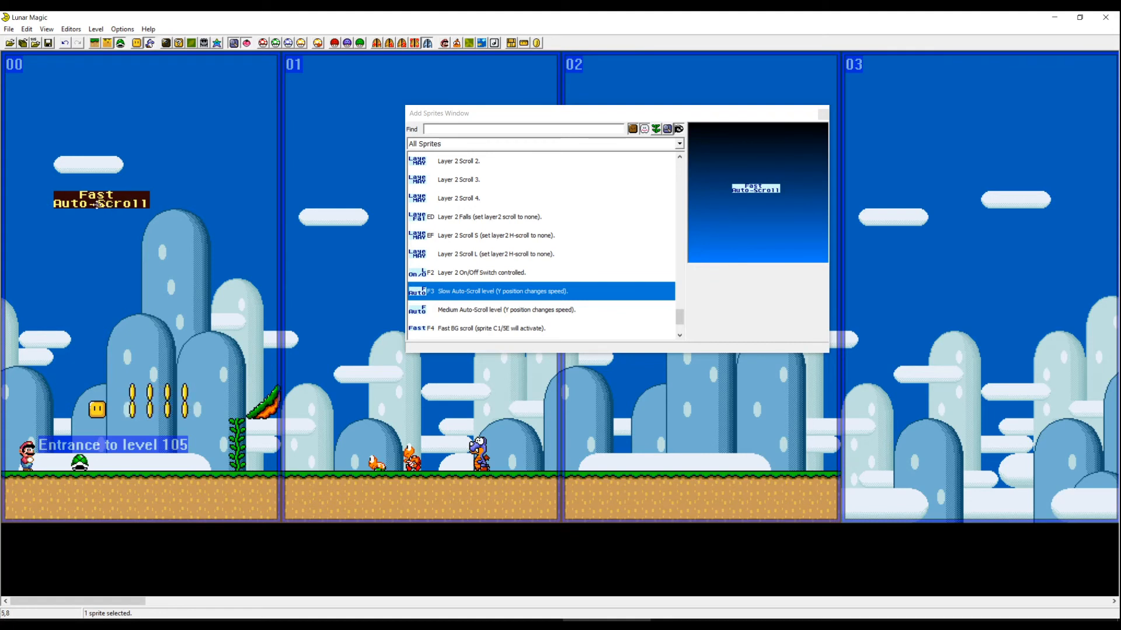
mouse_move(97, 203)
mouse_down()
mouse_move(124, 344)
mouse_move(86, 343)
mouse_move(112, 358)
mouse_move(101, 413)
mouse_move(85, 63)
mouse_up()
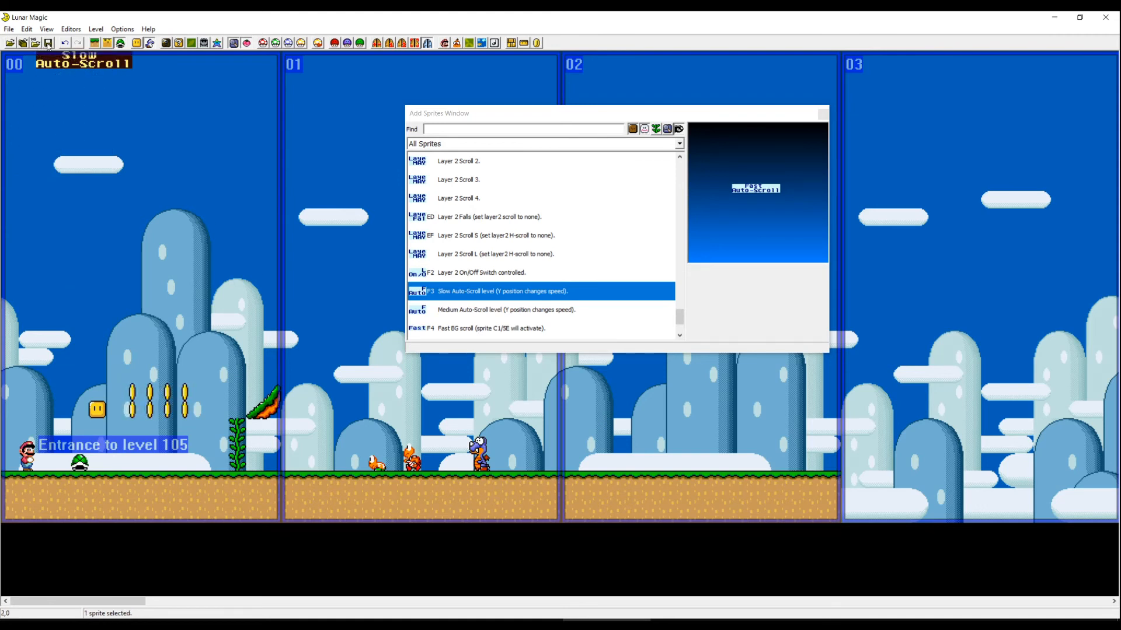
Step: Test-play the auto-scroll, then lower the command two tiles so it reads Fast Auto-Scroll
key(F4)
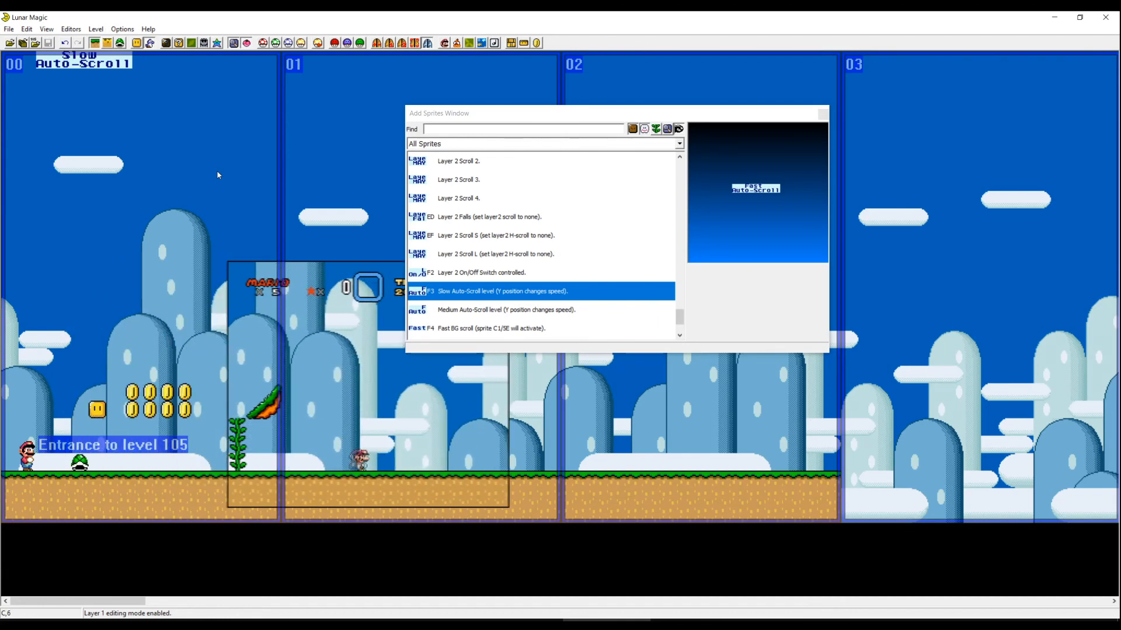
key(Escape)
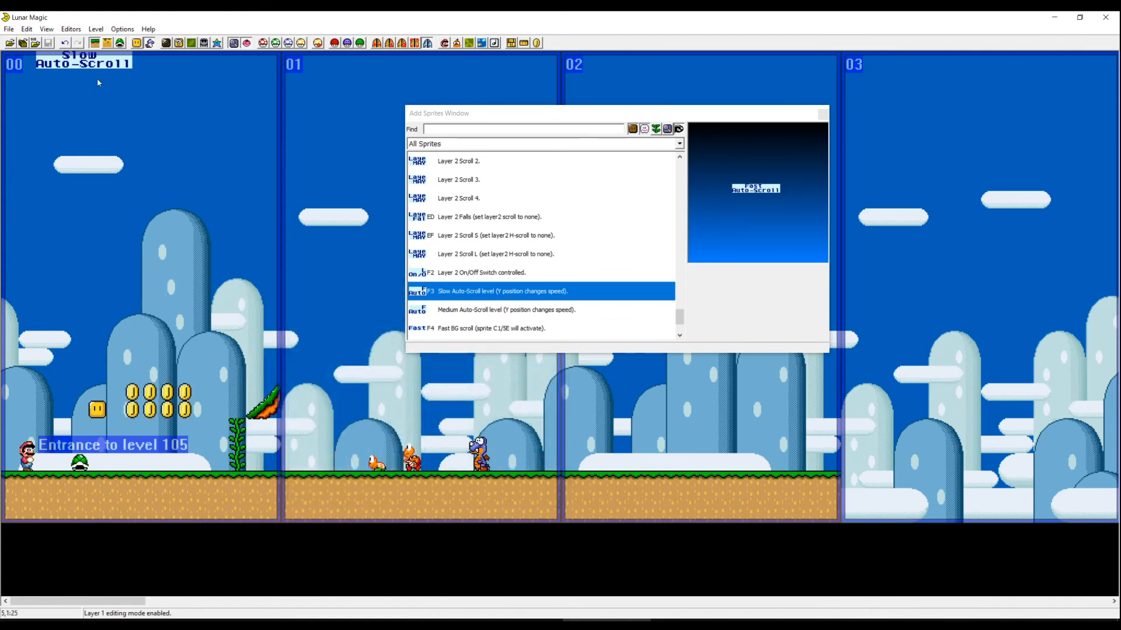
click(86, 65)
drag(86, 65, 86, 97)
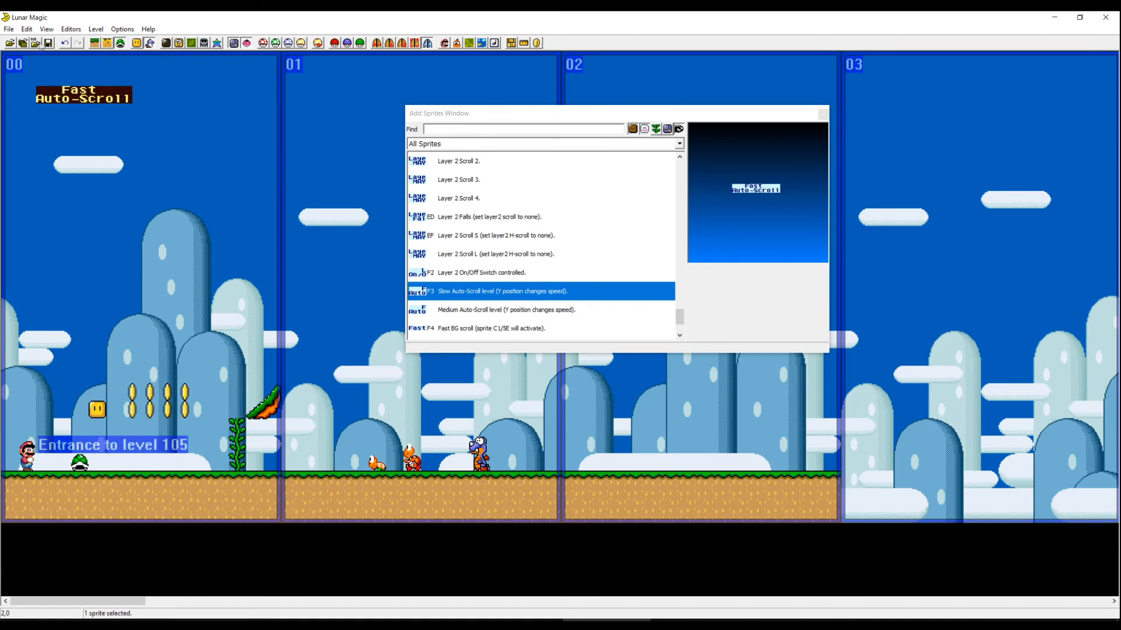
Step: Save level 105 into the game and start a test play of the fast-scrolling level
key(ctrl+s)
key(F1)
key(F4)
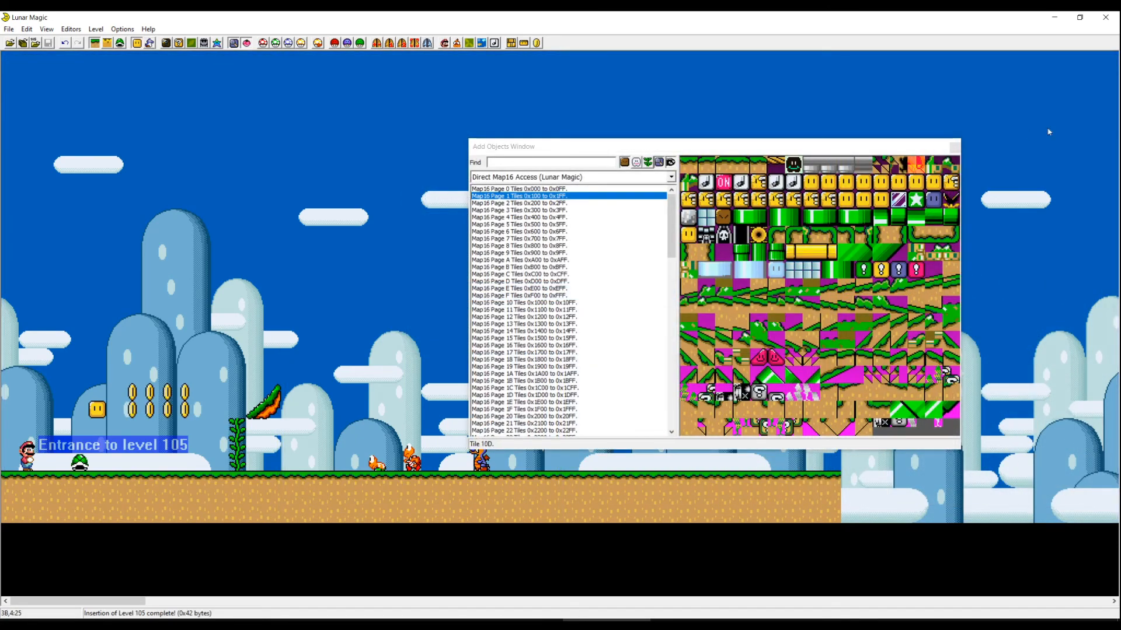
Step: Close the object palette and toggle off the screen boundary overlay
key(Escape)
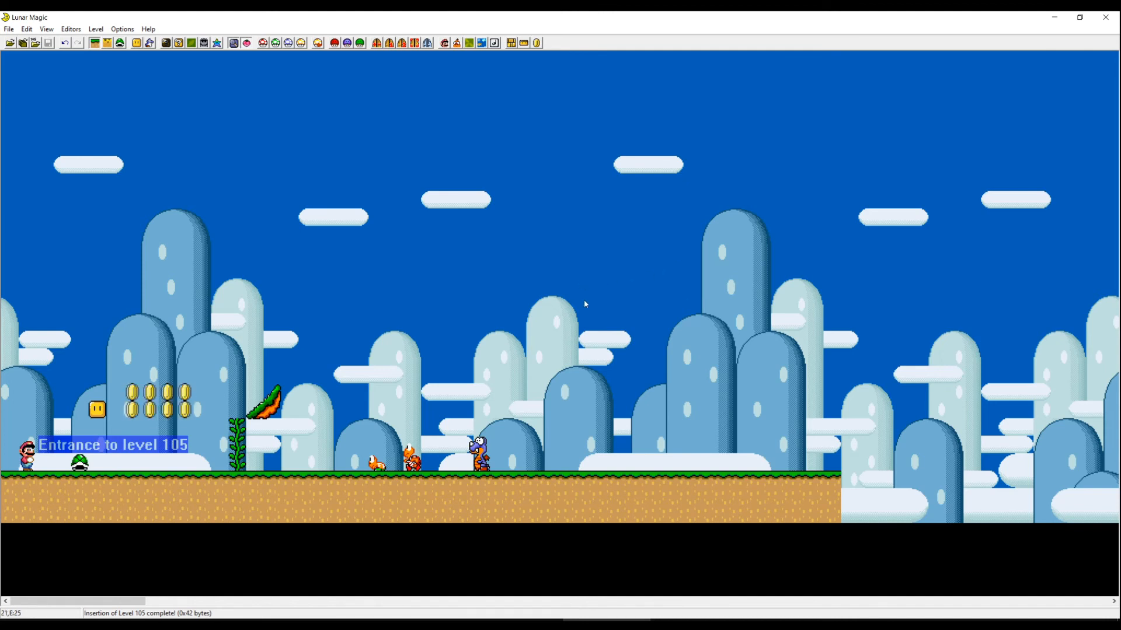
key(F1)
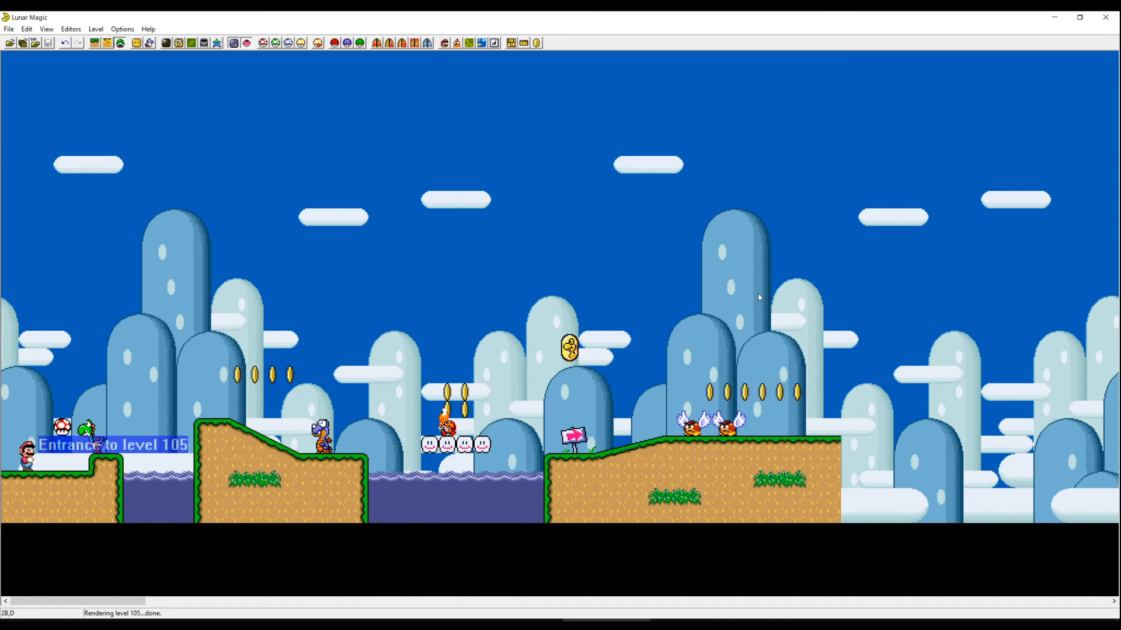
key(F4)
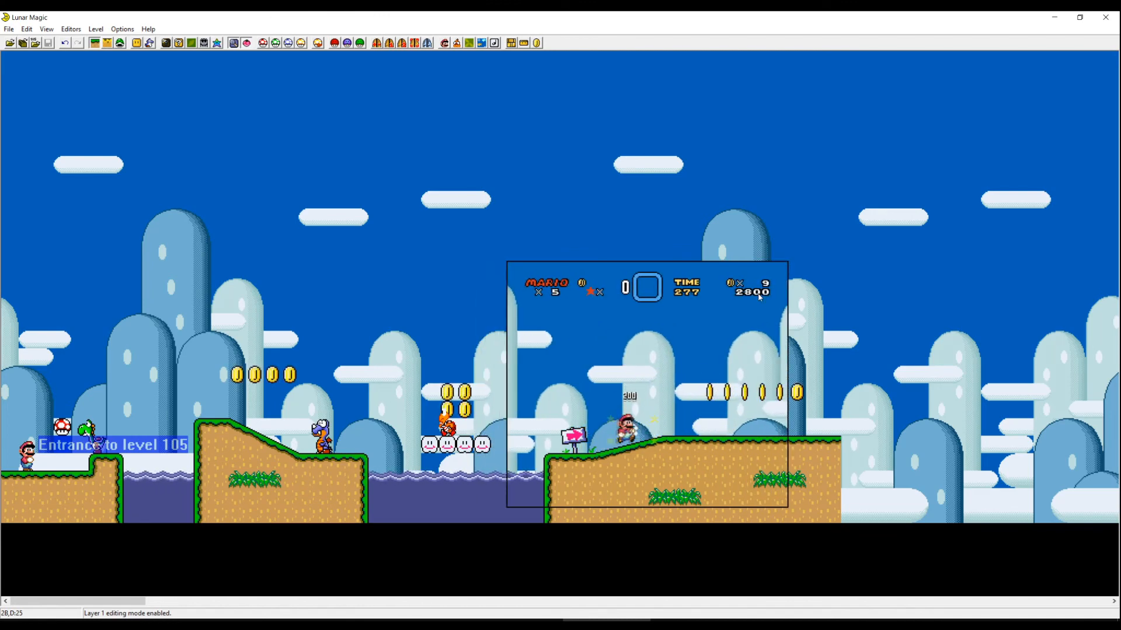
key(Escape)
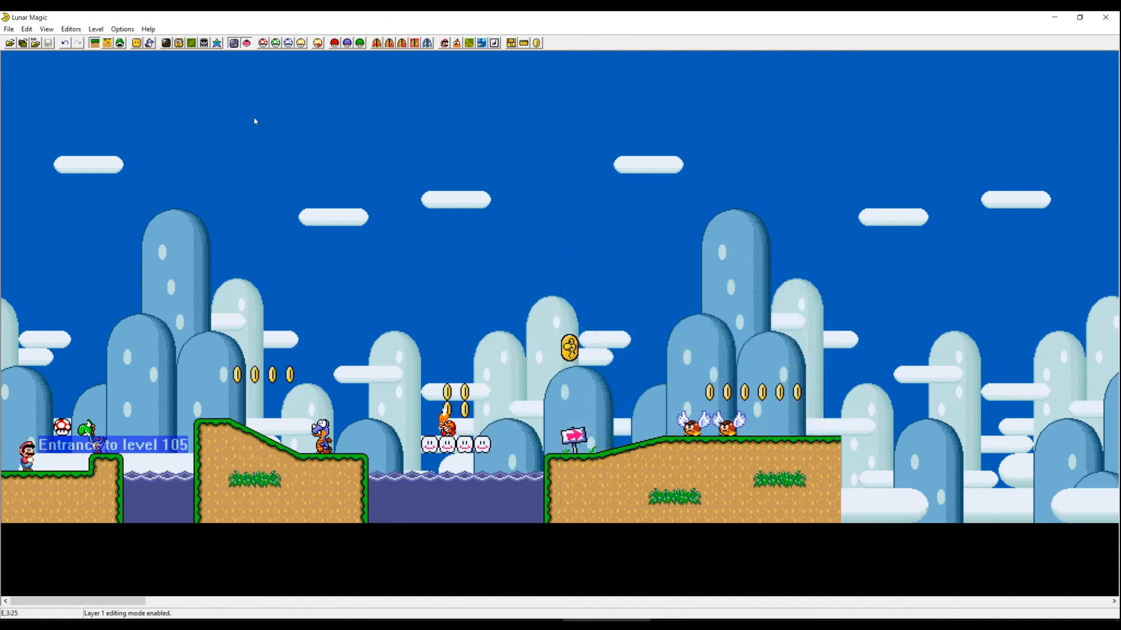